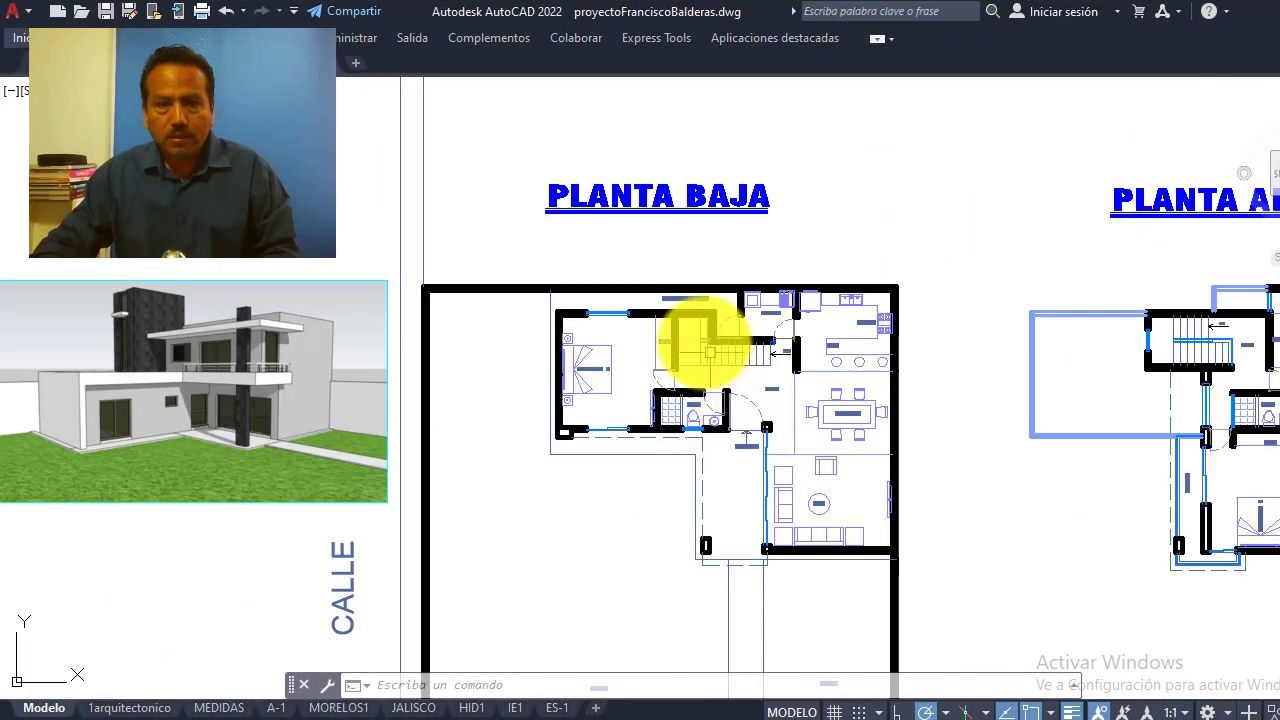
Copy the plans, section and facades with CO, placing the duplicate set to the right
scroll(705, 345, "down", 5)
scroll(521, 296, "up", 3)
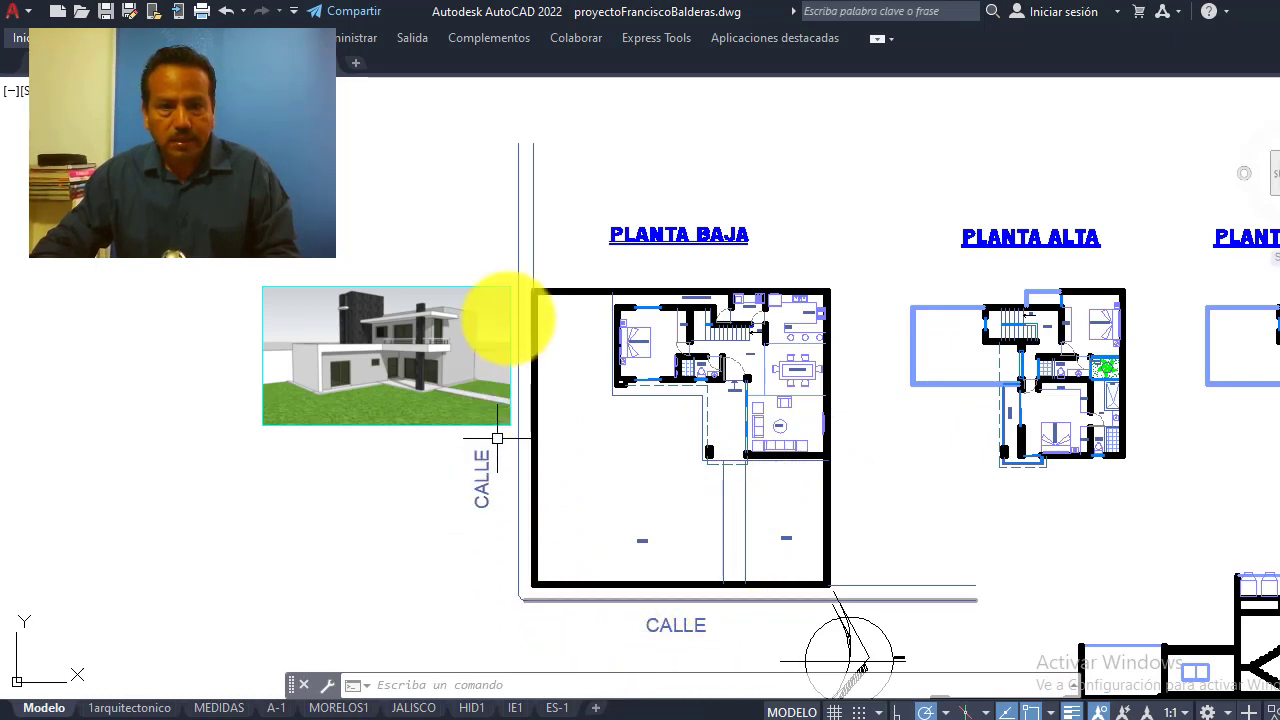
scroll(735, 338, "up", 2)
scroll(549, 443, "up", 2)
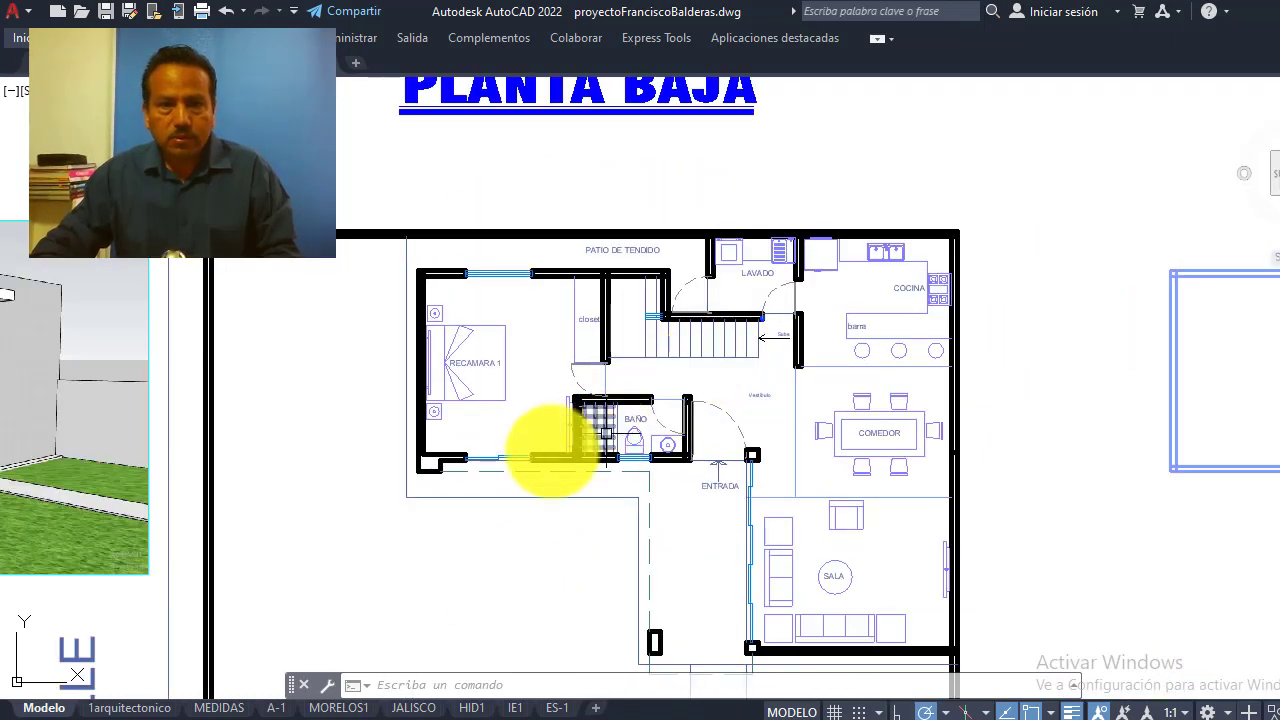
scroll(526, 366, "up", 2)
scroll(591, 300, "up", 2)
scroll(591, 300, "down", 5)
scroll(514, 320, "down", 3)
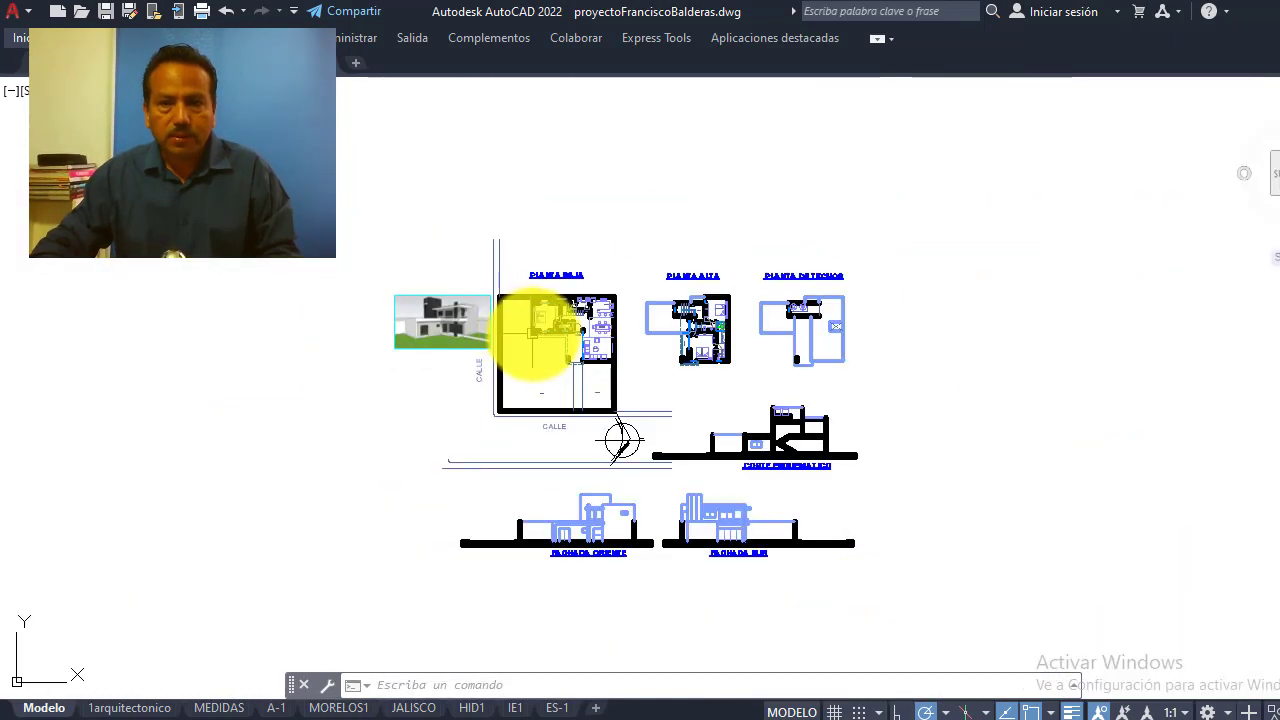
left_click_drag(340, 196, 880, 580)
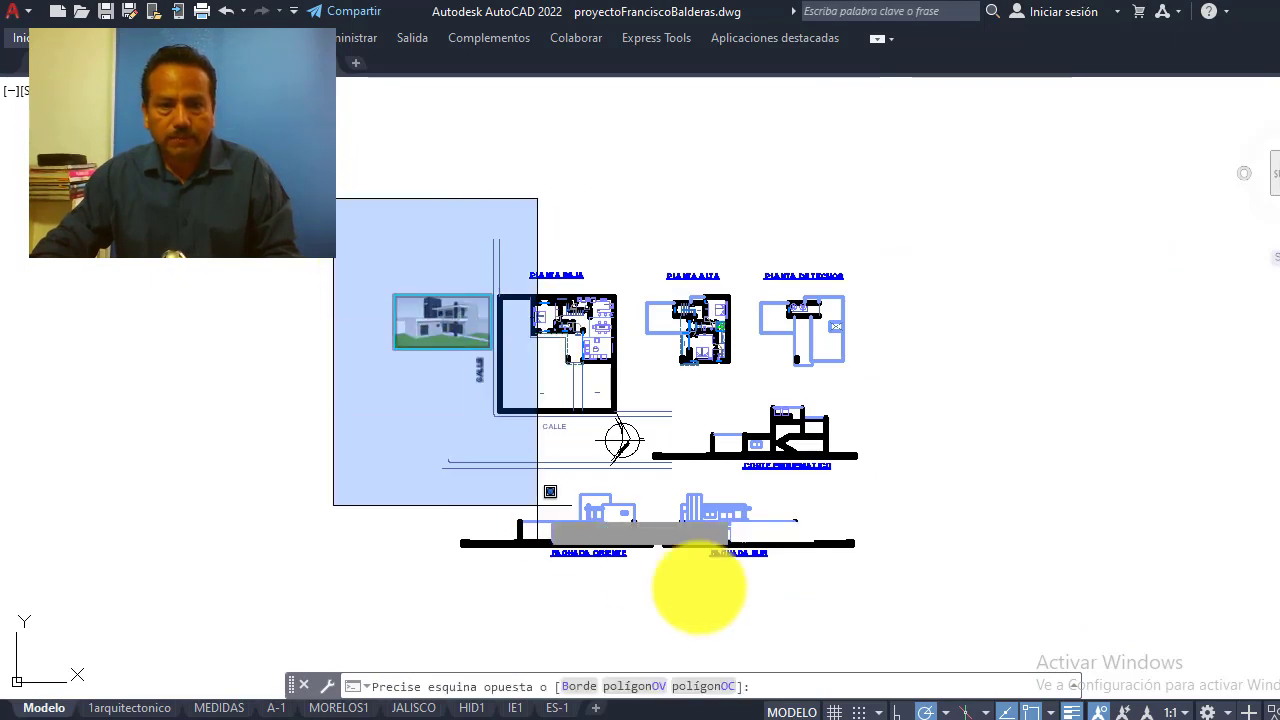
scroll(340, 405, "down", 4)
type("co")
key("Return")
left_click(340, 405)
left_click(638, 407)
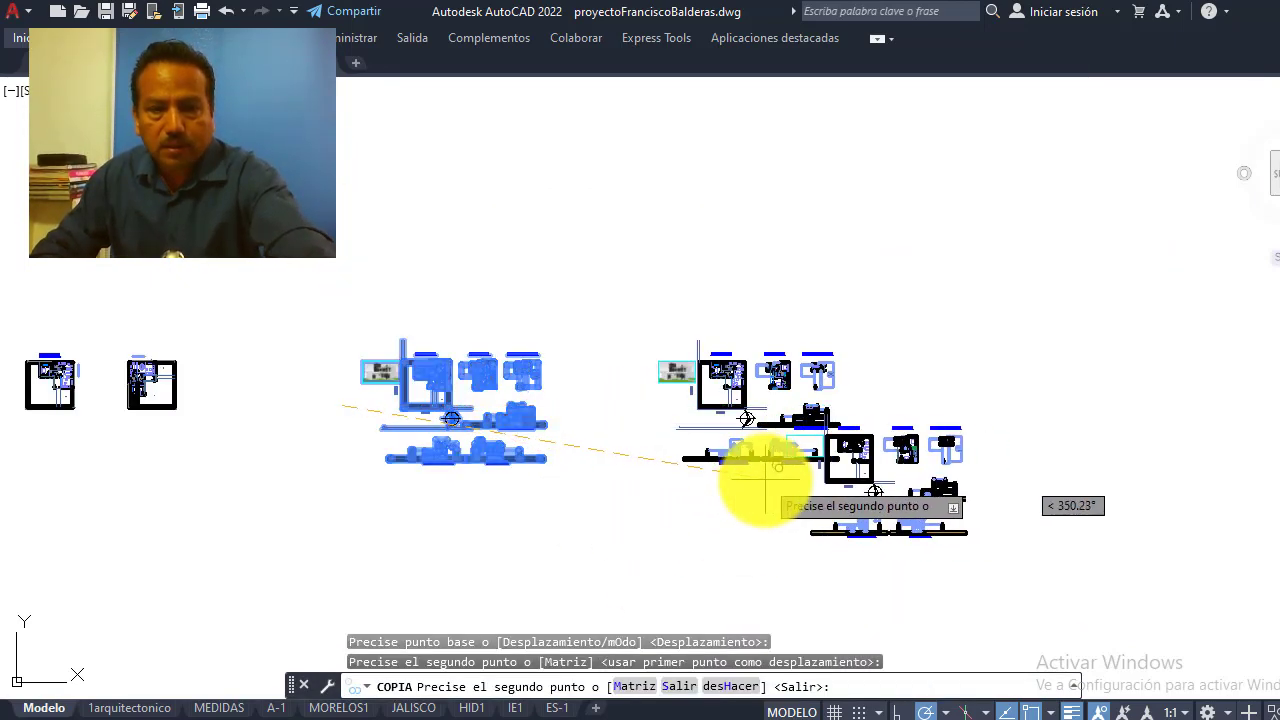
key("Escape")
scroll(815, 420, "up", 2)
scroll(440, 456, "up", 3)
Zoom in on the SALA's lower wall on the ground-floor plan for dimensioning
scroll(343, 514, "up", 2)
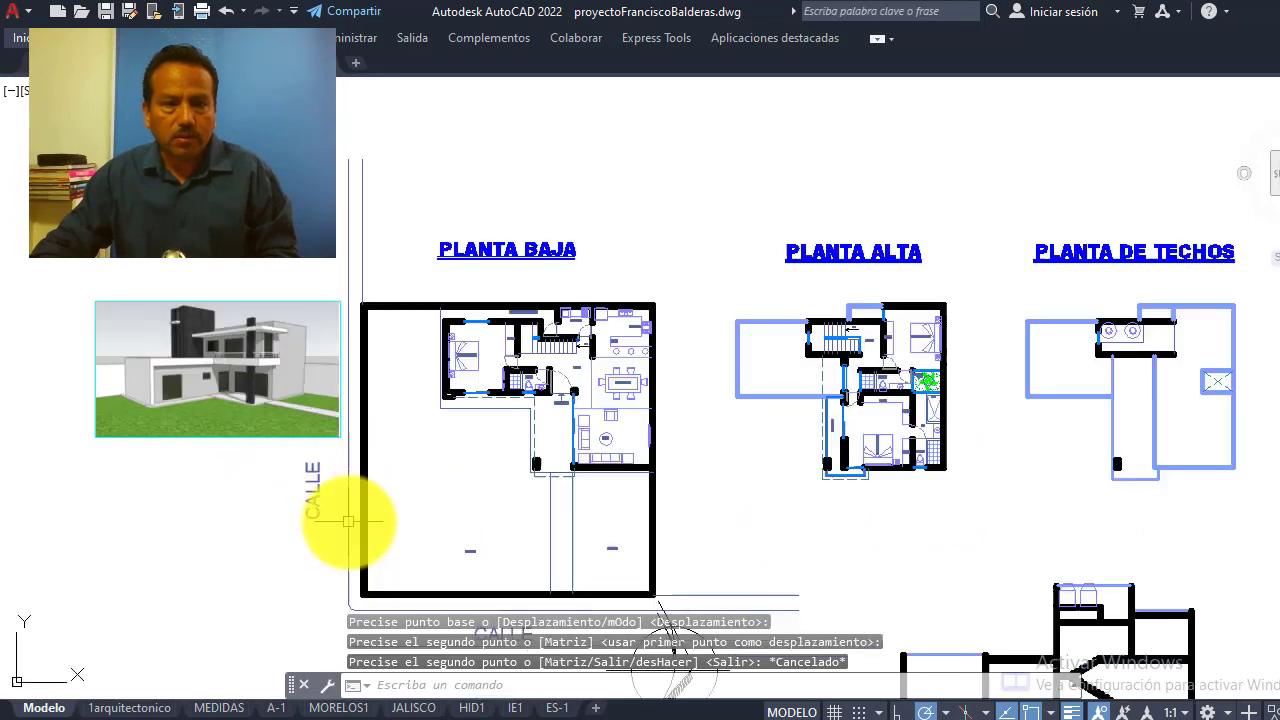
scroll(343, 514, "up", 2)
scroll(503, 428, "up", 1)
scroll(528, 349, "up", 3)
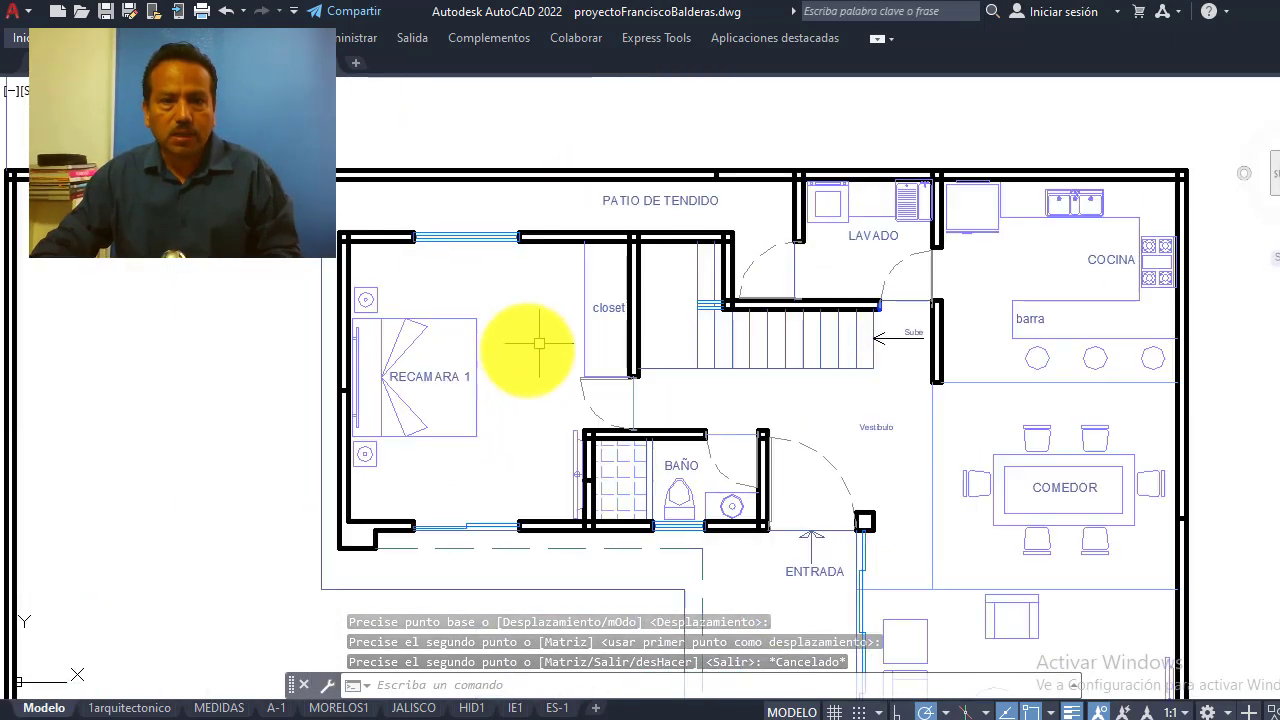
scroll(486, 289, "down", 2)
scroll(486, 289, "down", 5)
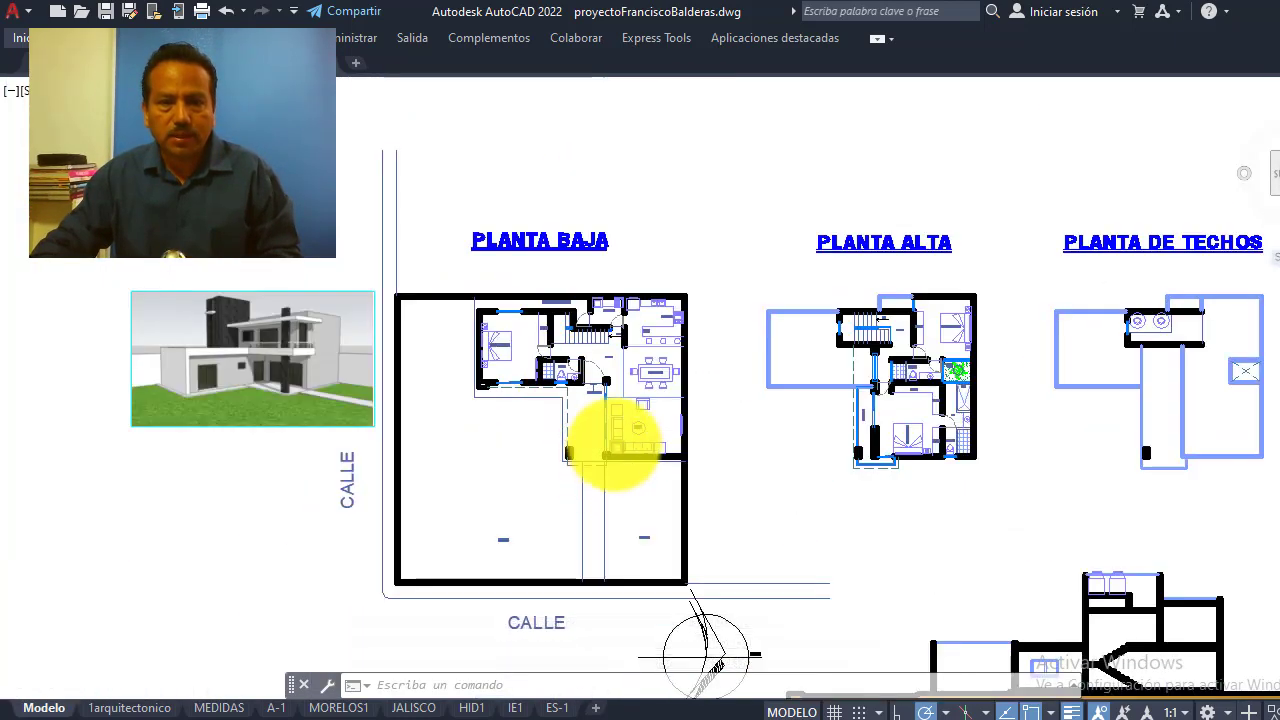
scroll(650, 443, "up", 3)
scroll(628, 431, "up", 2)
scroll(634, 429, "up", 2)
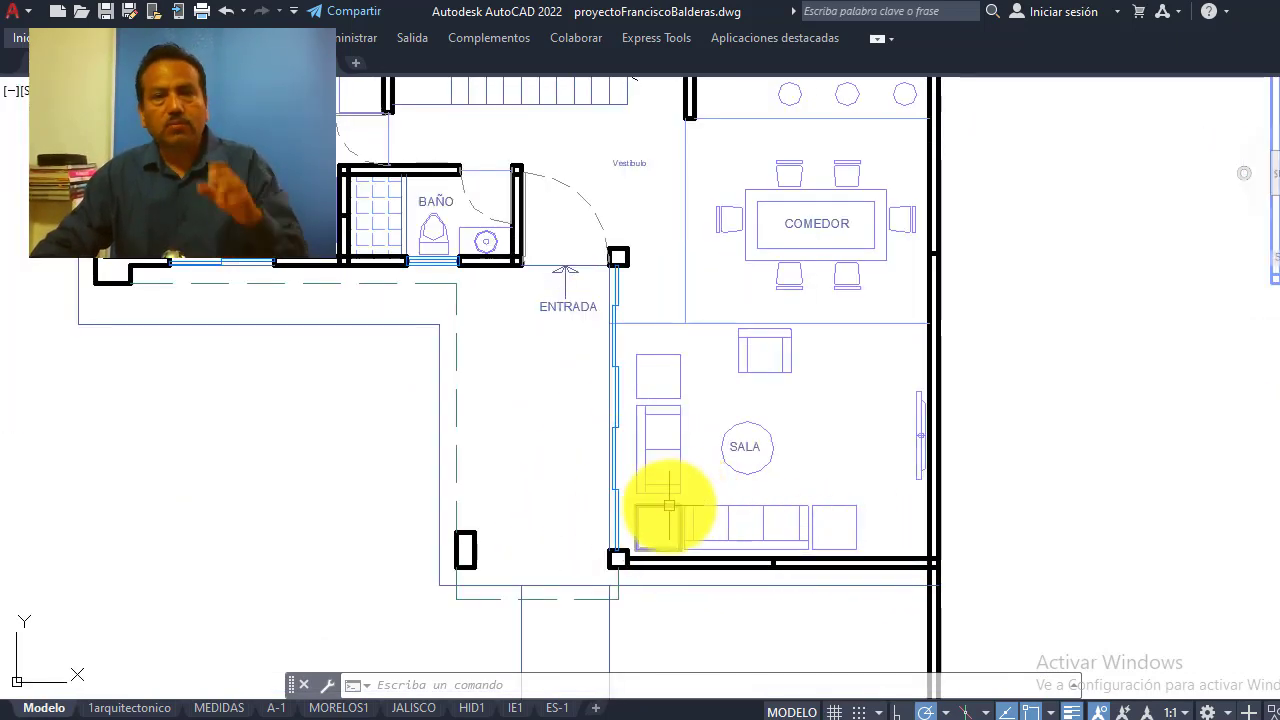
scroll(645, 558, "down", 5)
scroll(663, 520, "up", 3)
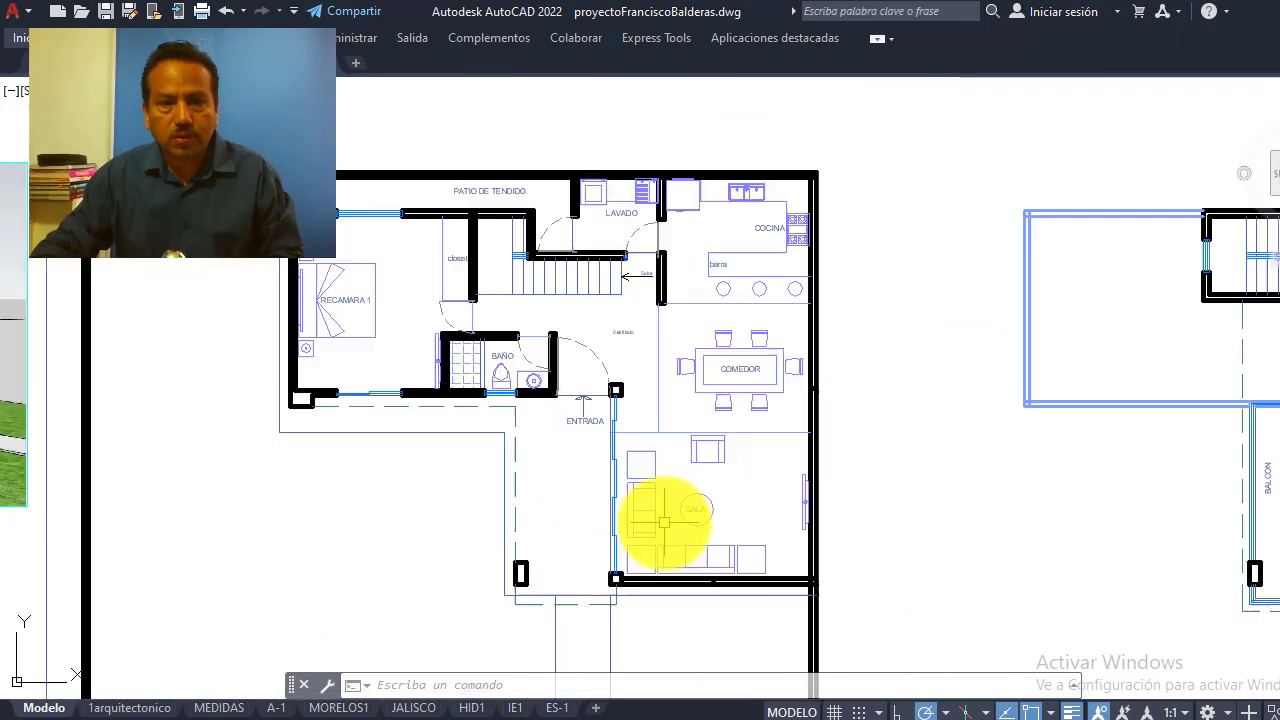
scroll(790, 568, "up", 2)
scroll(650, 520, "down", 3)
scroll(709, 494, "up", 3)
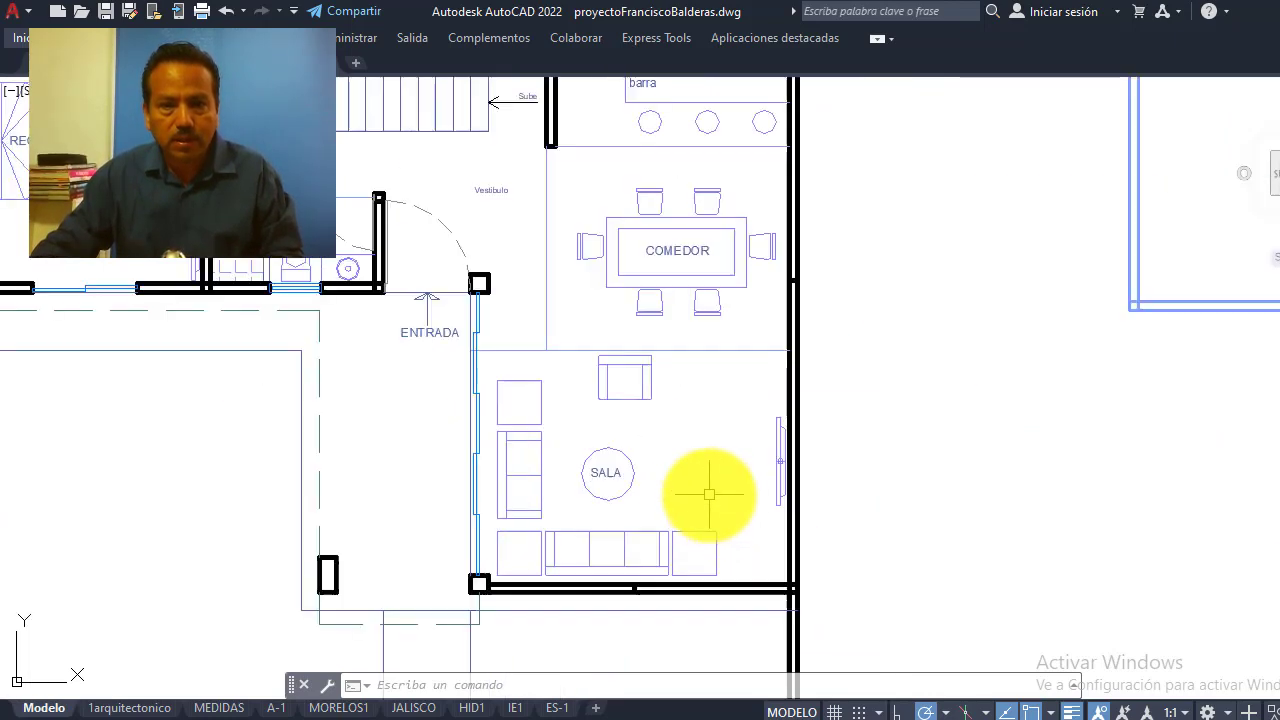
scroll(686, 490, "down", 2)
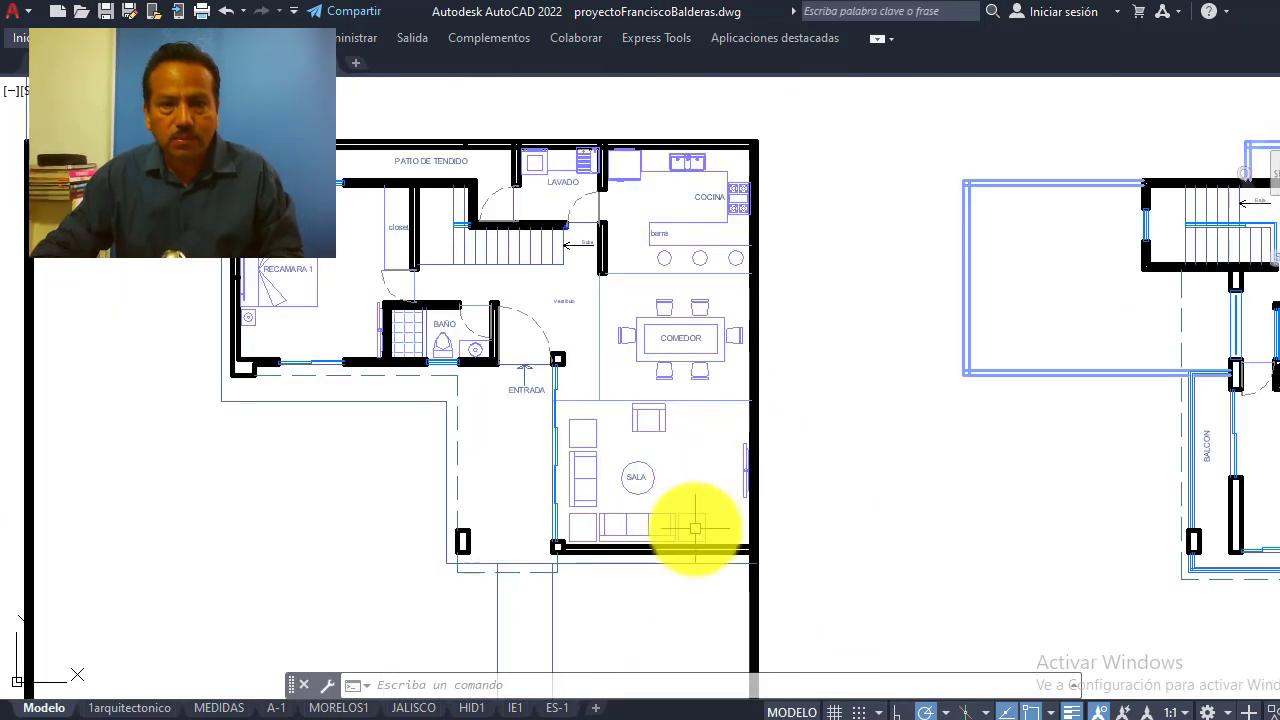
scroll(695, 528, "up", 2)
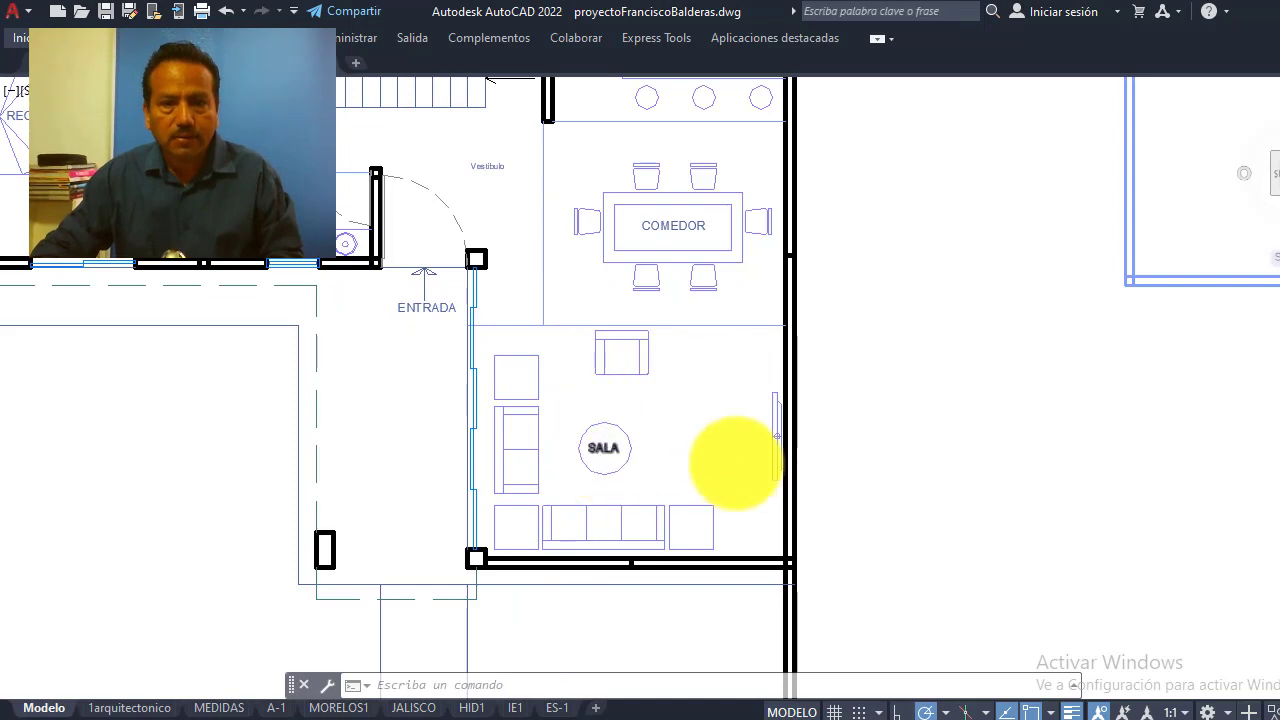
scroll(735, 462, "down", 2)
scroll(634, 429, "up", 2)
scroll(750, 492, "down", 2)
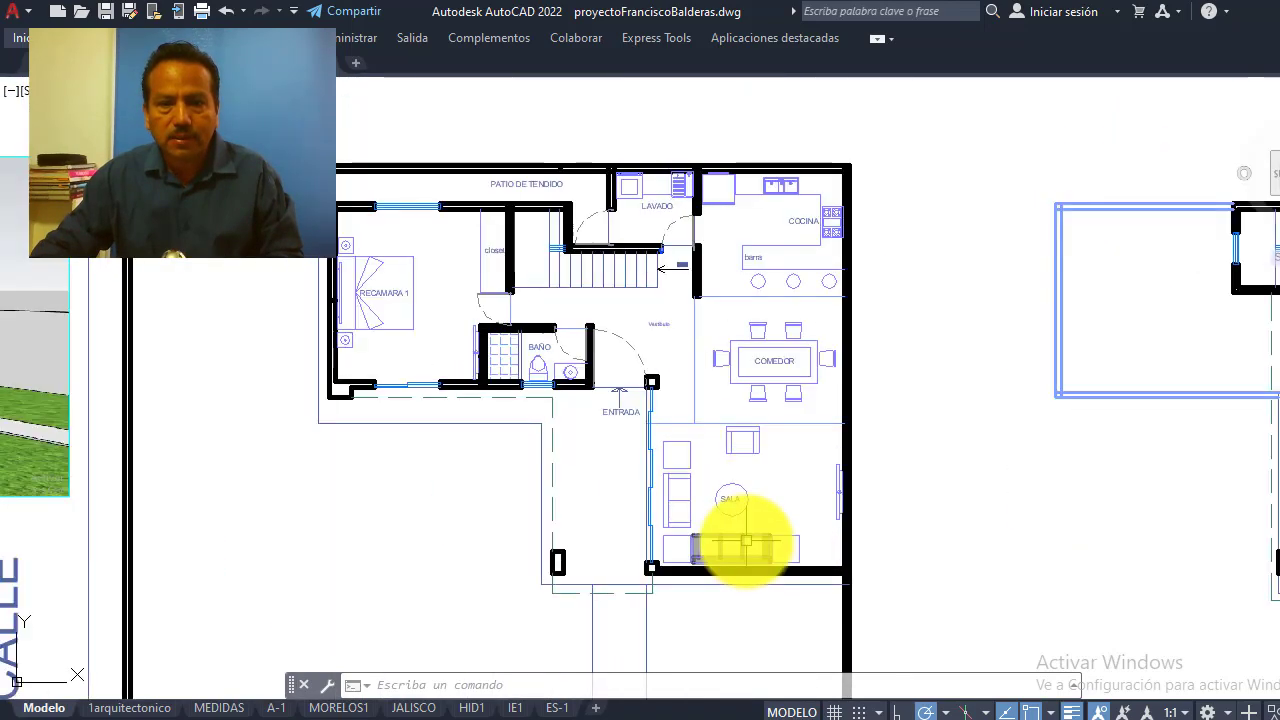
scroll(743, 528, "up", 3)
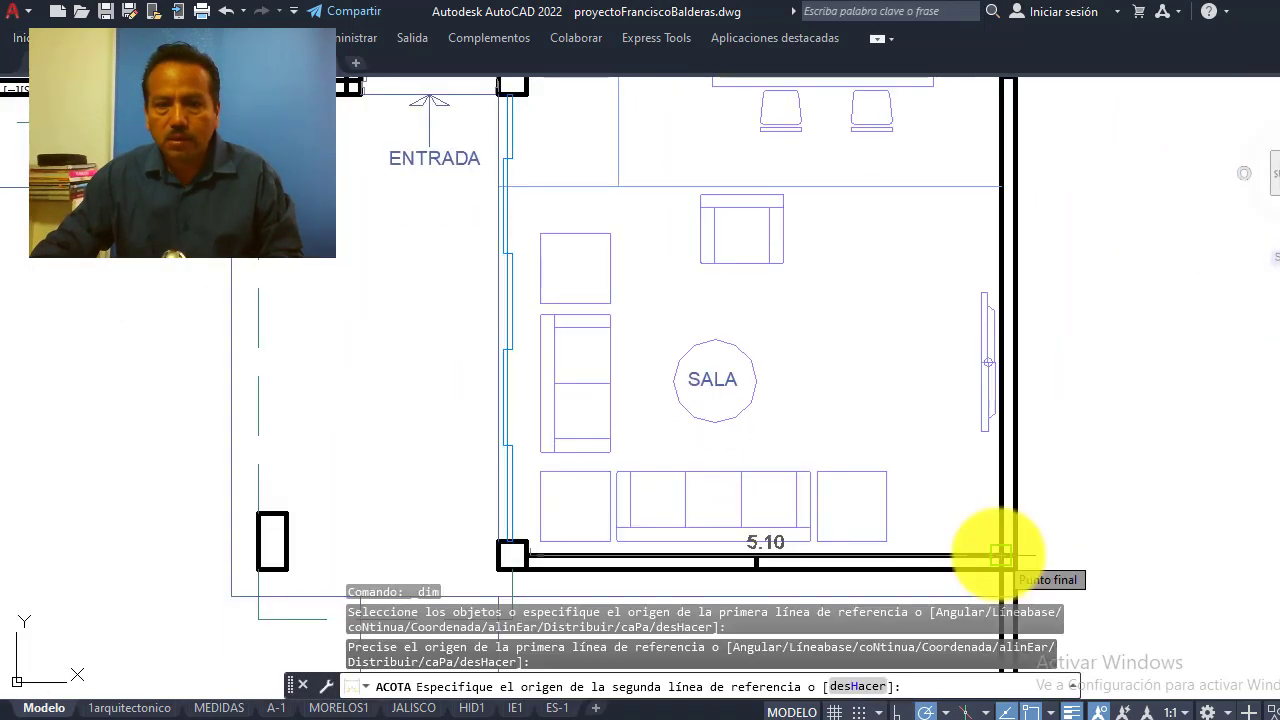
Dimension the SALA with a 5.10 width and a 4.00 depth
left_click(1000, 553)
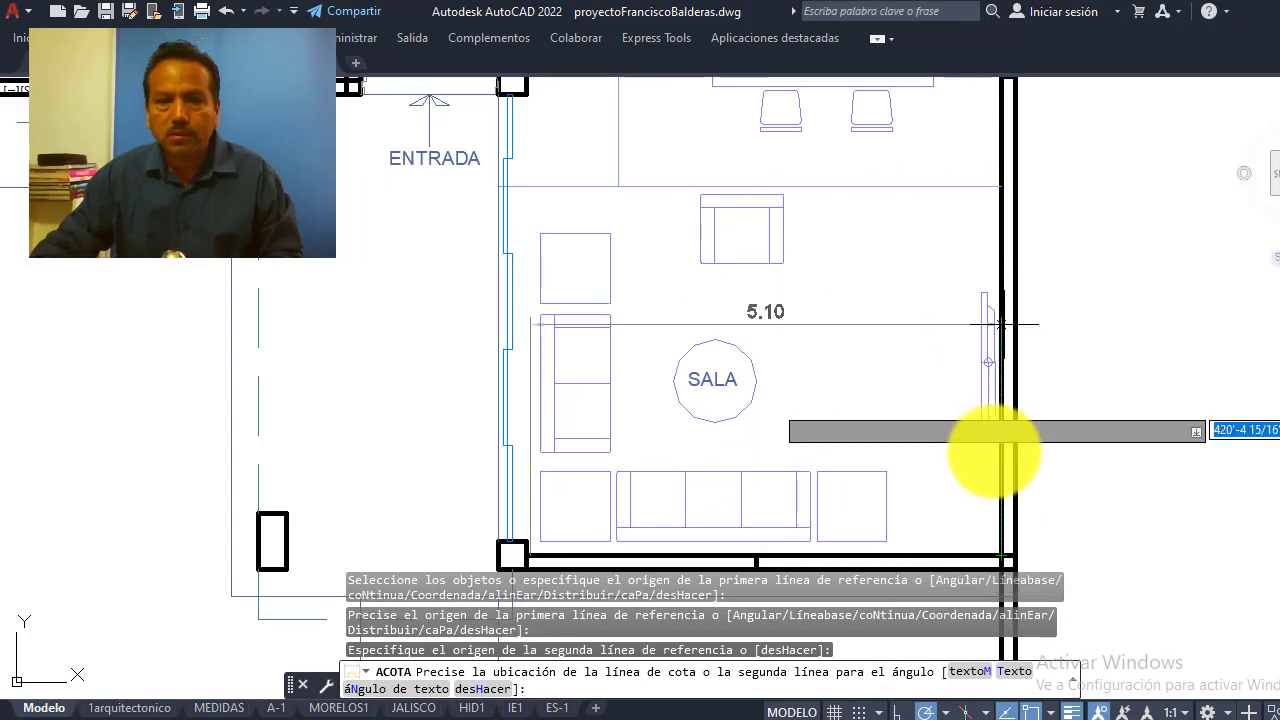
left_click(990, 514)
left_click(1000, 185)
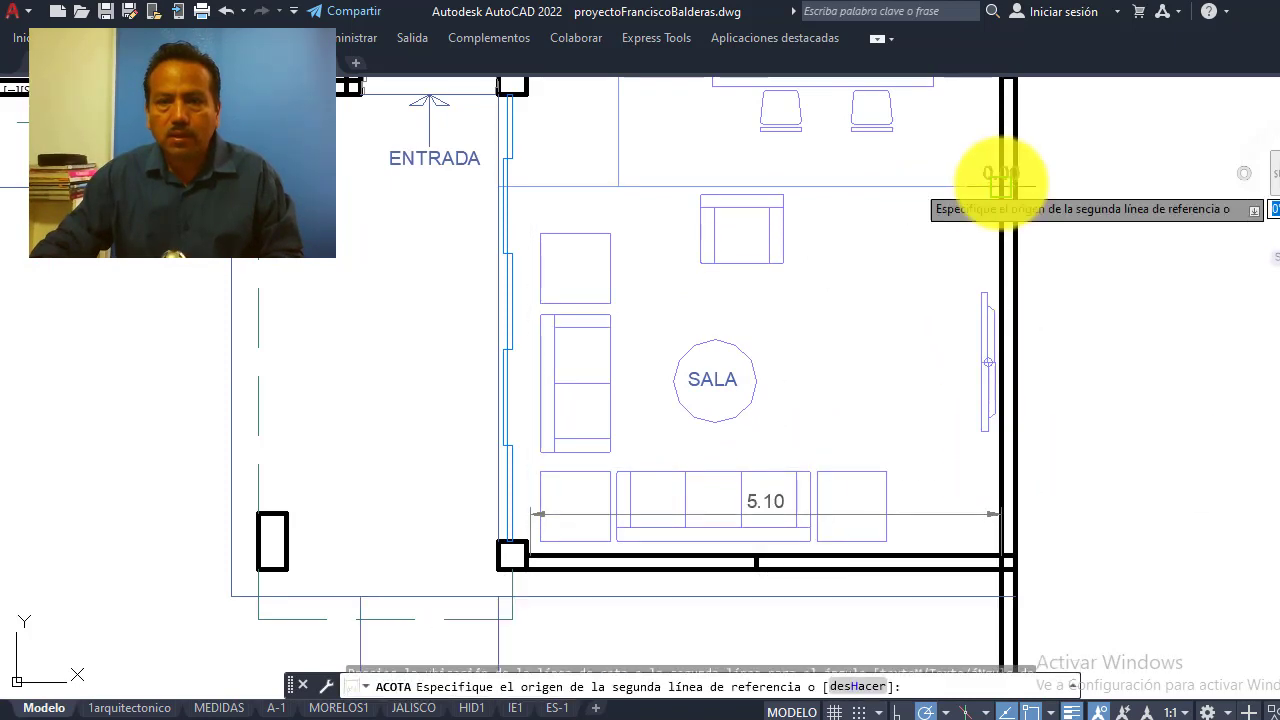
left_click(1000, 550)
left_click(884, 422)
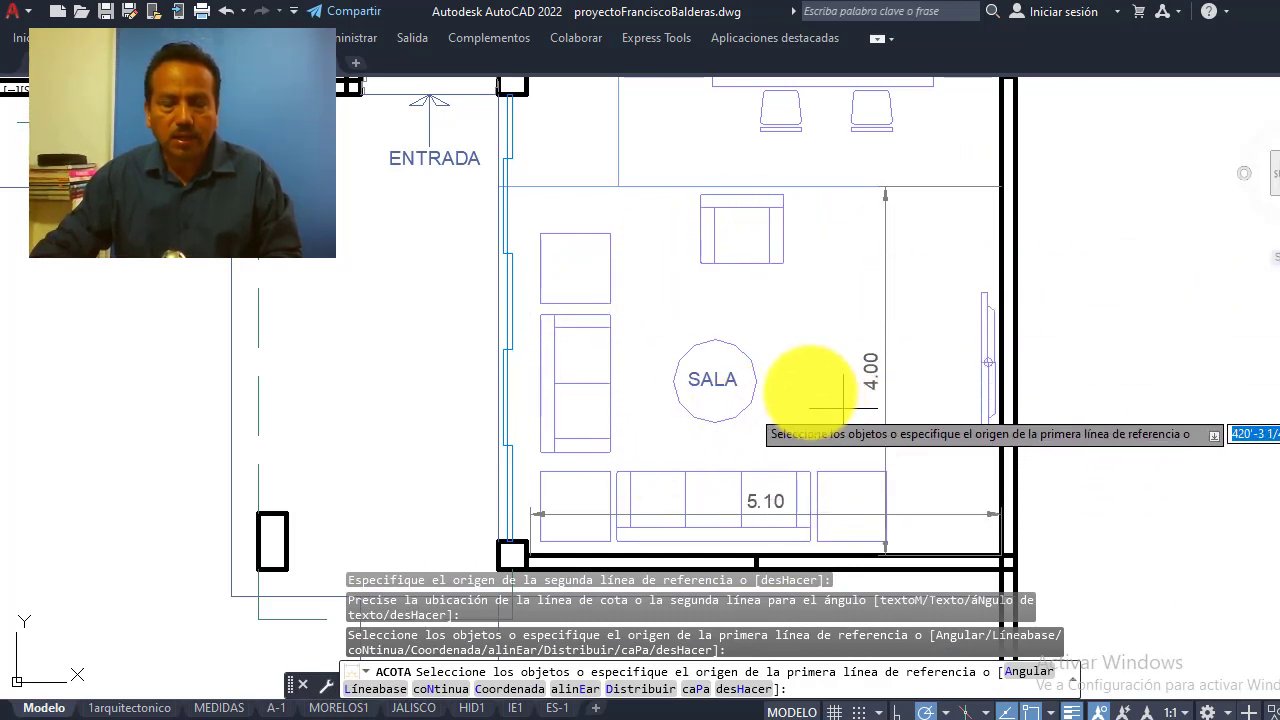
Pick the two COMEDOR wall points for its 3.50 dimension
middle_click_drag(776, 370, 746, 328)
scroll(766, 357, "down", 5)
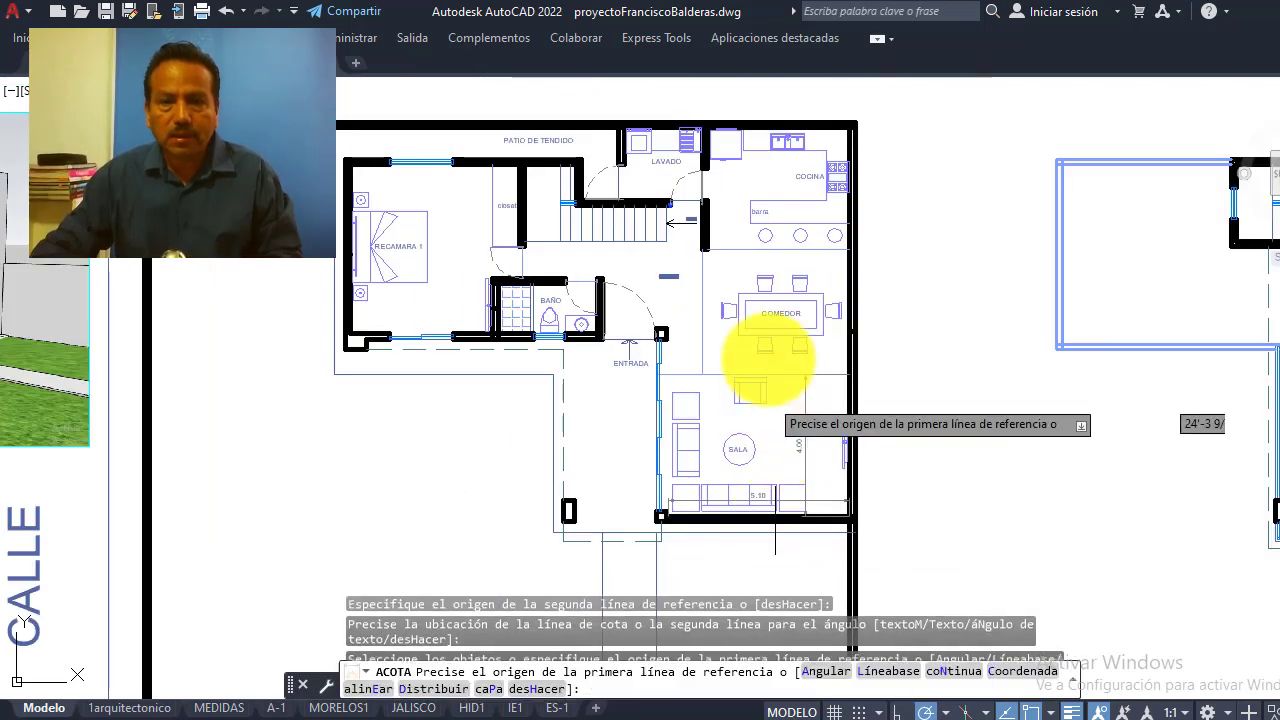
scroll(800, 277, "up", 4)
scroll(871, 272, "up", 3)
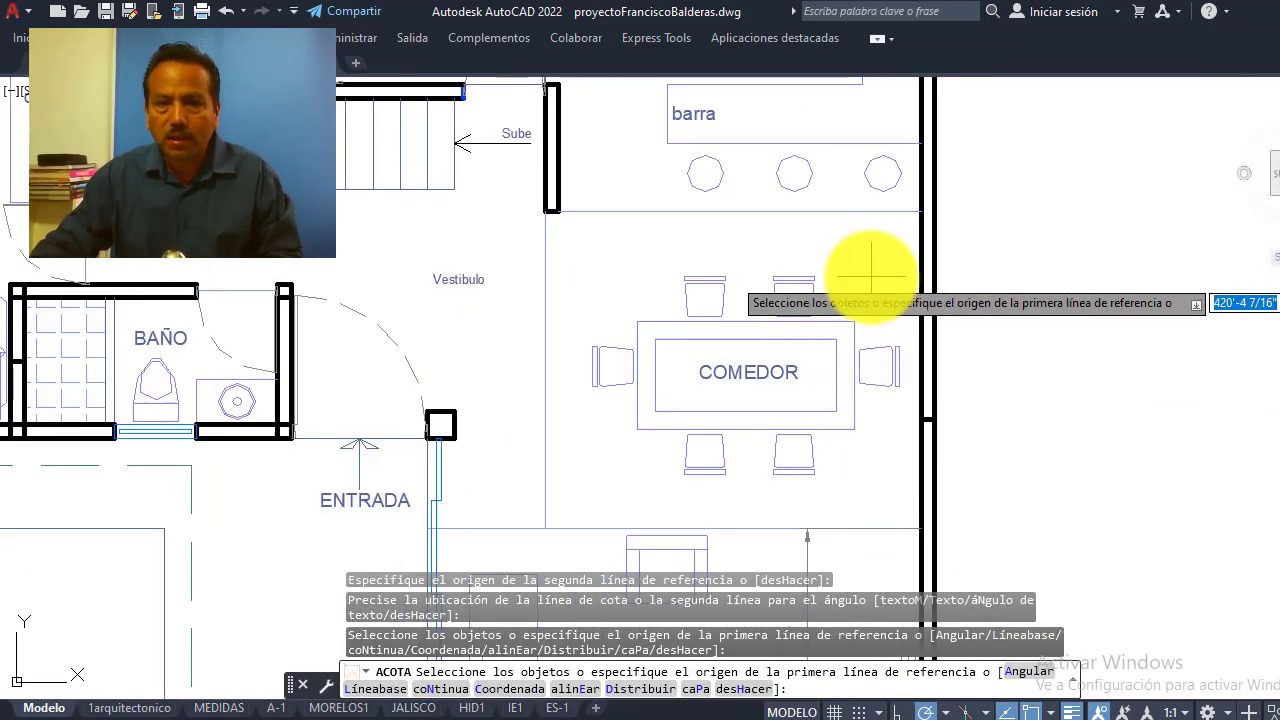
left_click(920, 210)
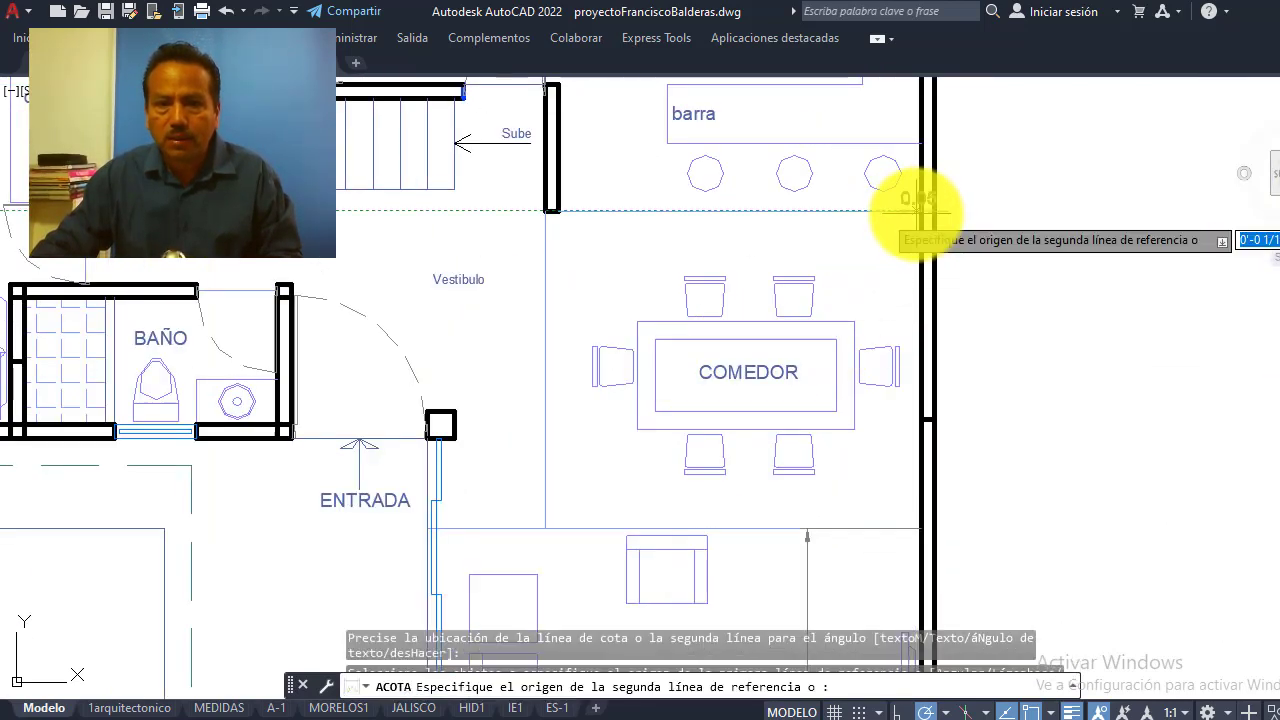
scroll(903, 394, "down", 2)
scroll(915, 415, "up", 2)
left_click(927, 423)
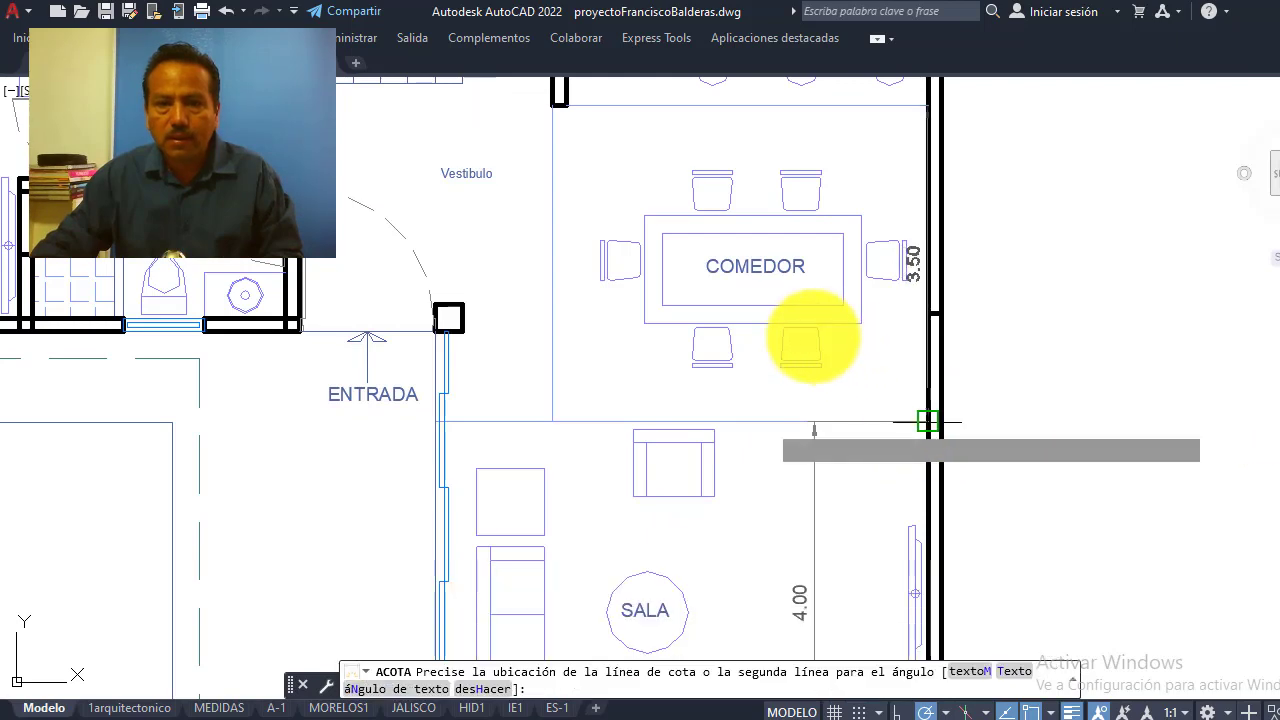
scroll(877, 309, "up", 2)
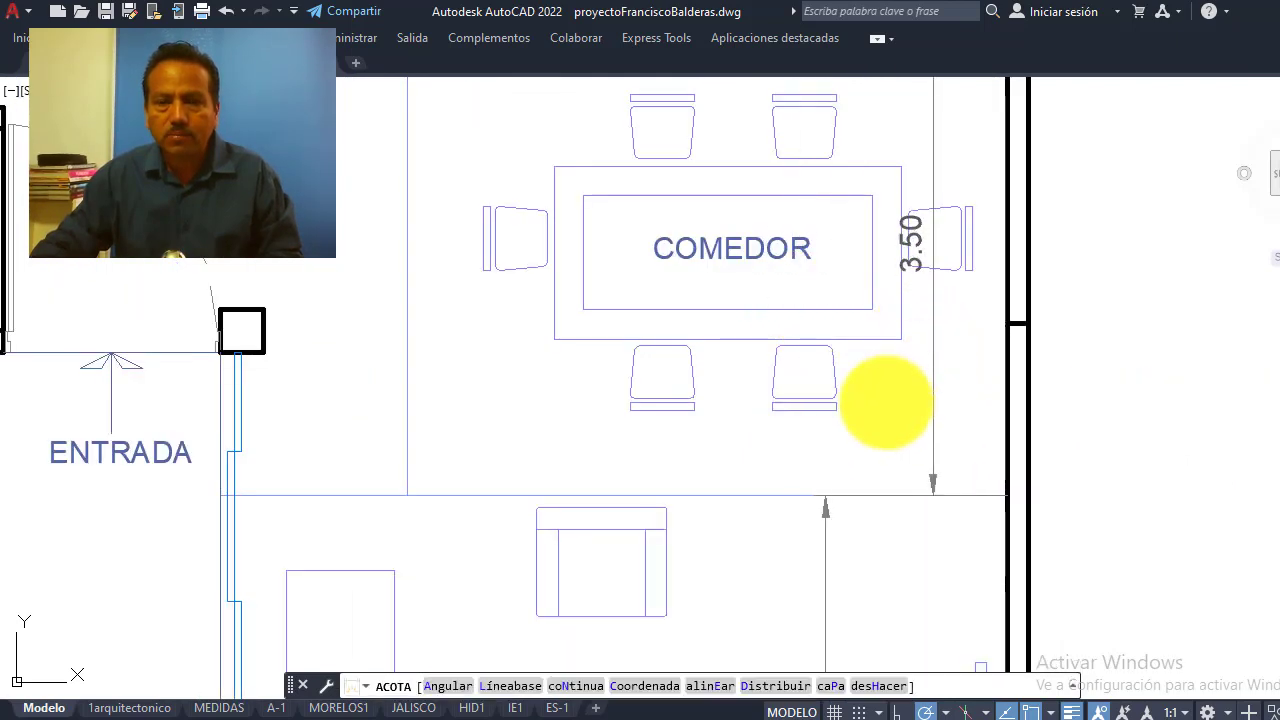
scroll(886, 404, "down", 2)
Place the 4.15 width dimension below the COMEDOR
left_click(803, 405)
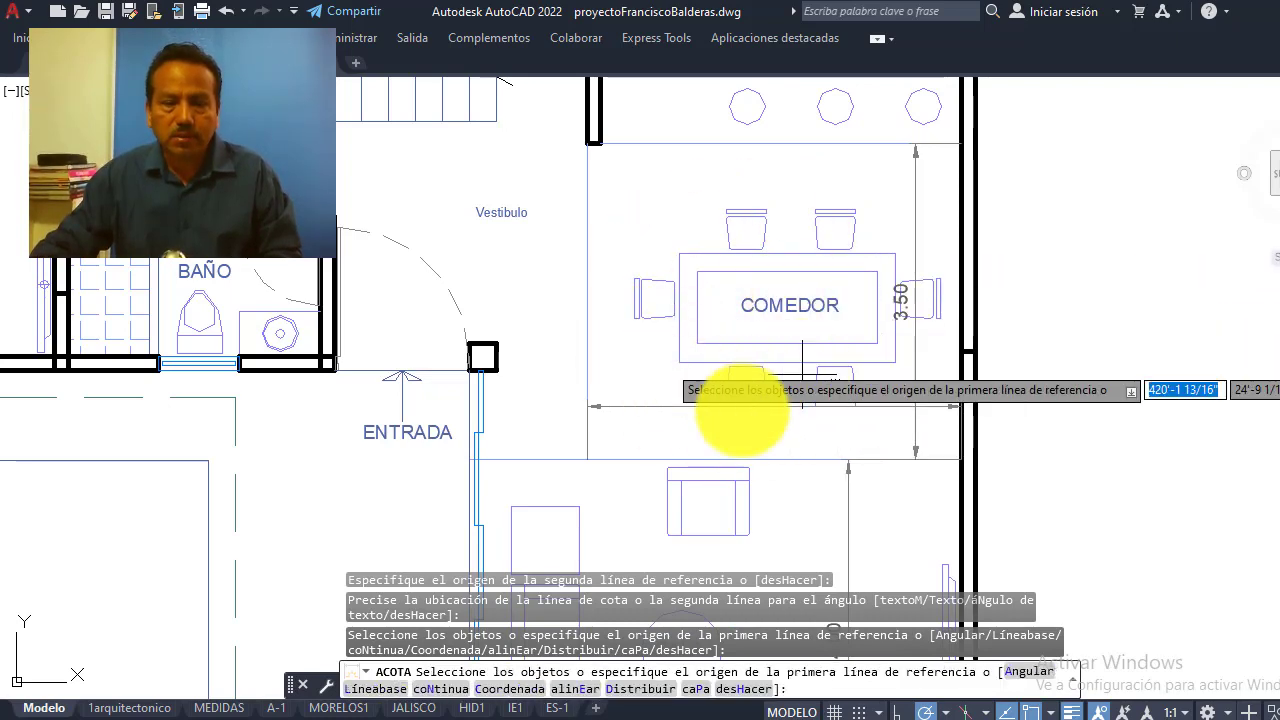
scroll(634, 286, "down", 2)
scroll(680, 394, "down", 1)
scroll(700, 490, "up", 2)
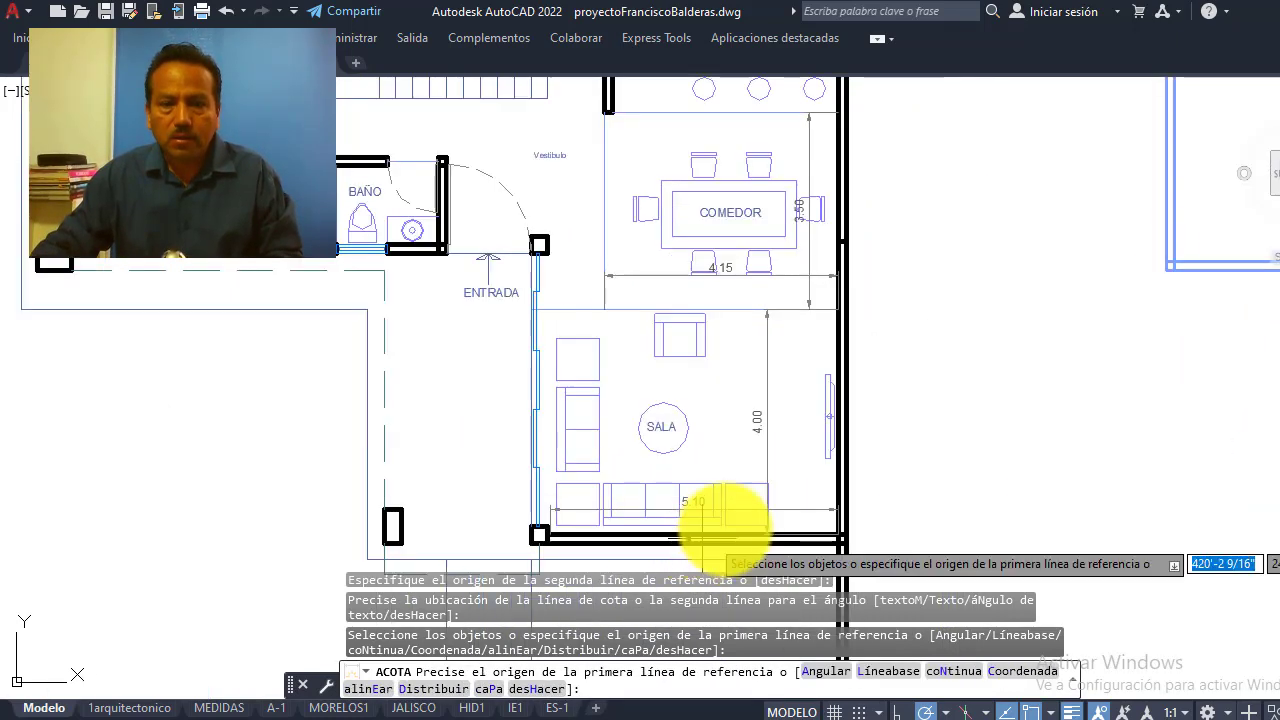
scroll(760, 480, "down", 2)
scroll(785, 252, "up", 3)
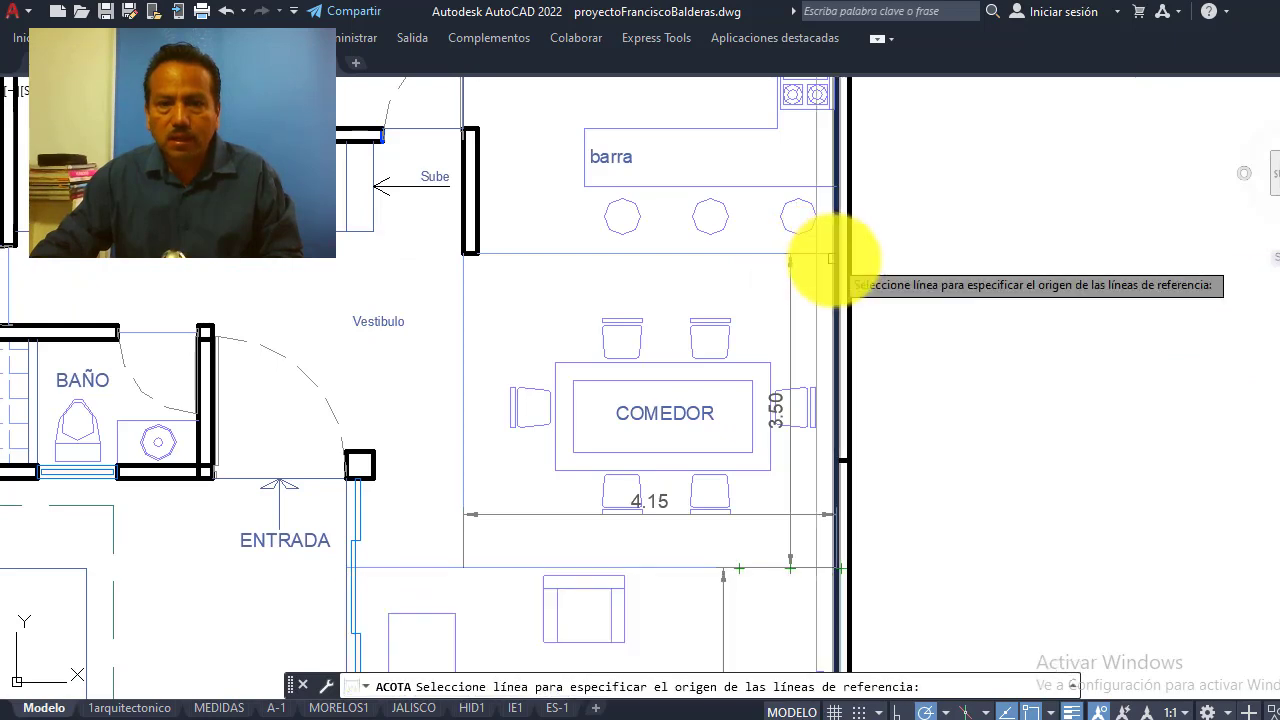
scroll(800, 400, "up", 2)
Add the 7.50 overall dimension beside the SALA and COMEDOR
left_click(751, 466)
left_click(930, 468)
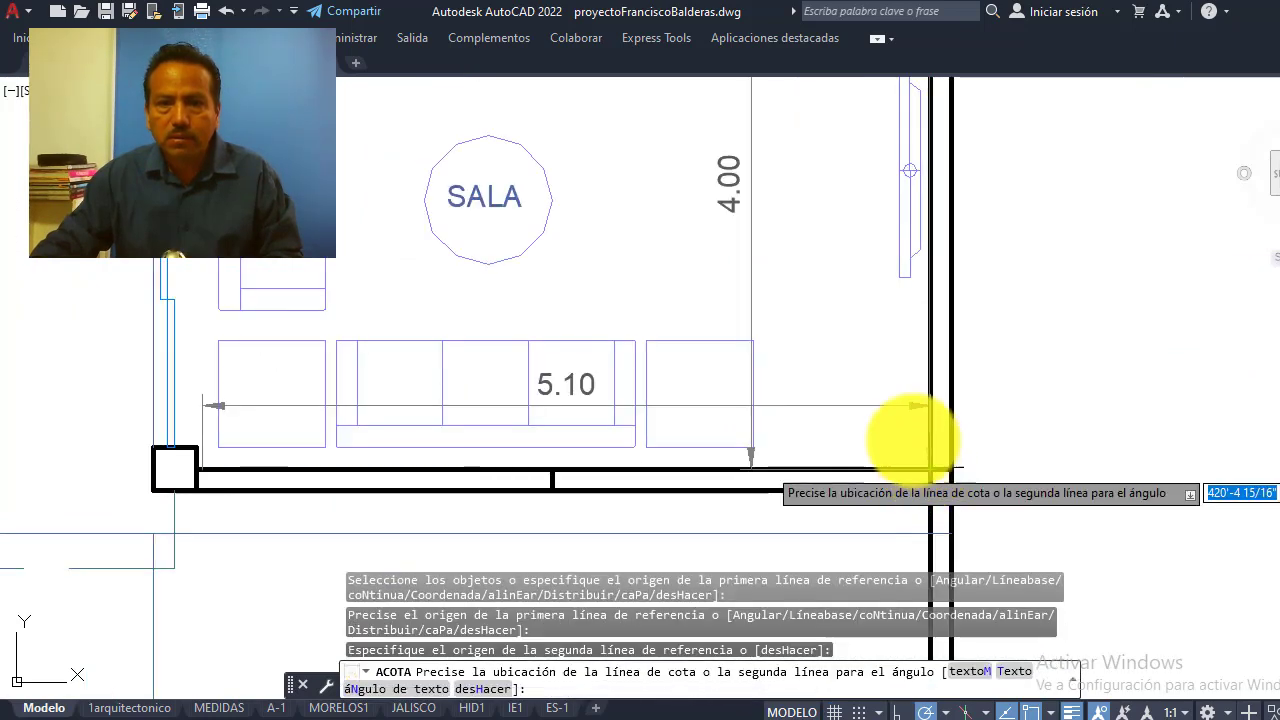
scroll(914, 430, "down", 2)
scroll(875, 268, "down", 2)
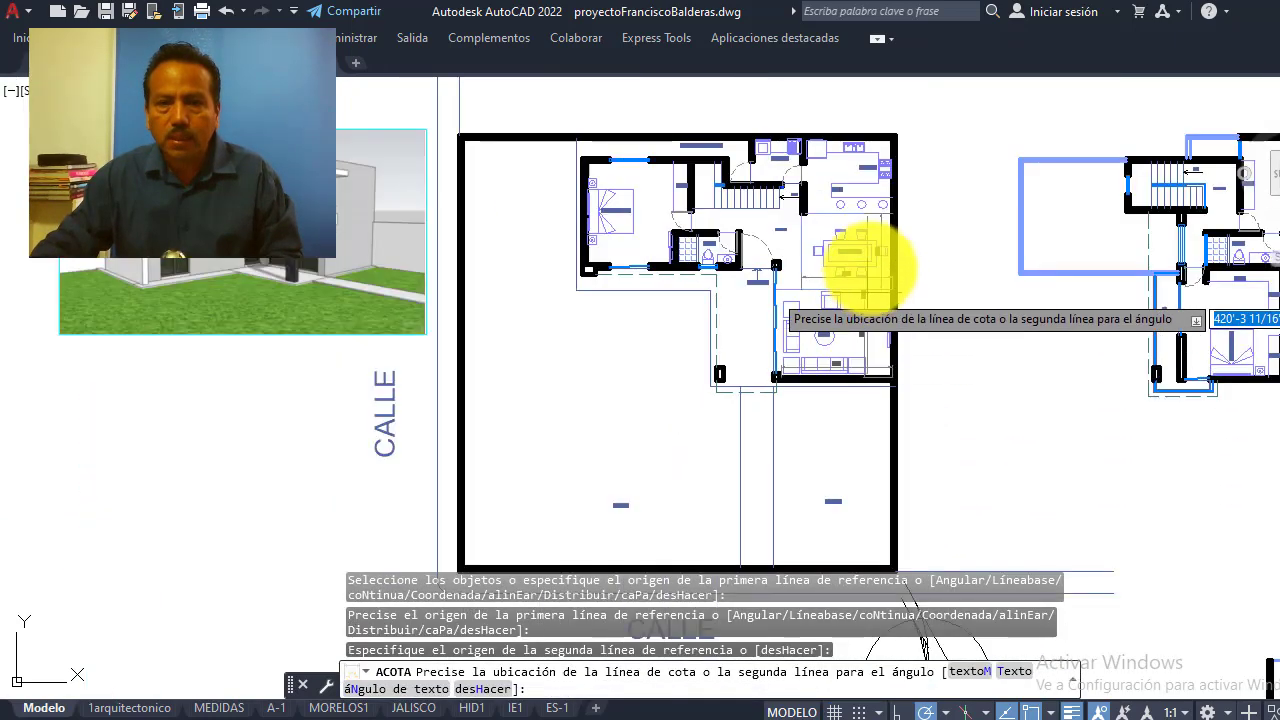
scroll(868, 300, "up", 2)
scroll(860, 378, "up", 2)
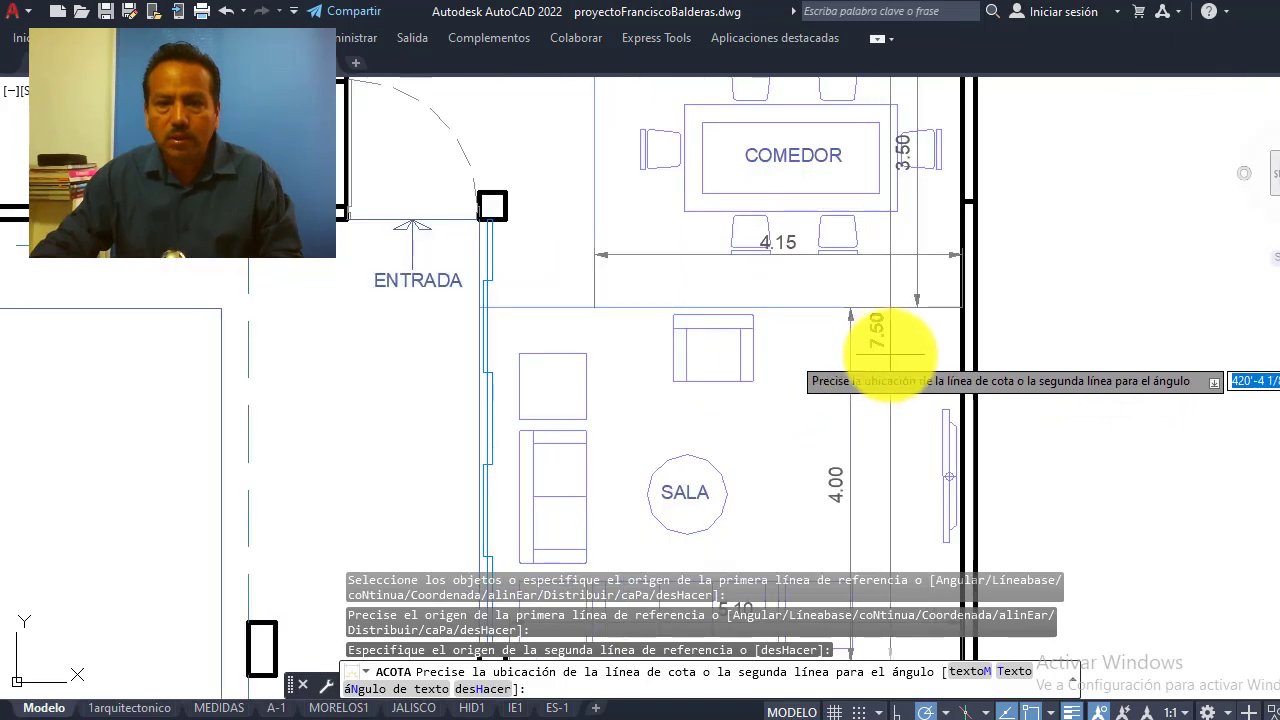
left_click(890, 355)
scroll(895, 320, "down", 2)
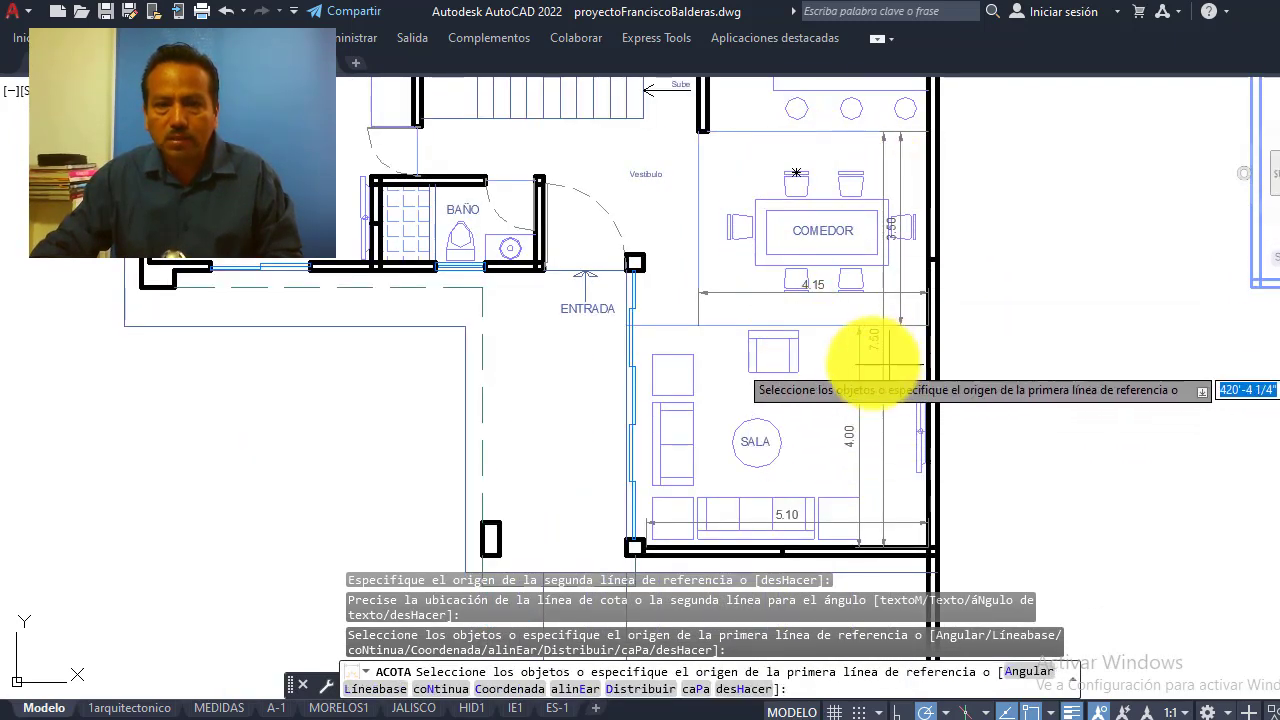
scroll(745, 550, "up", 2)
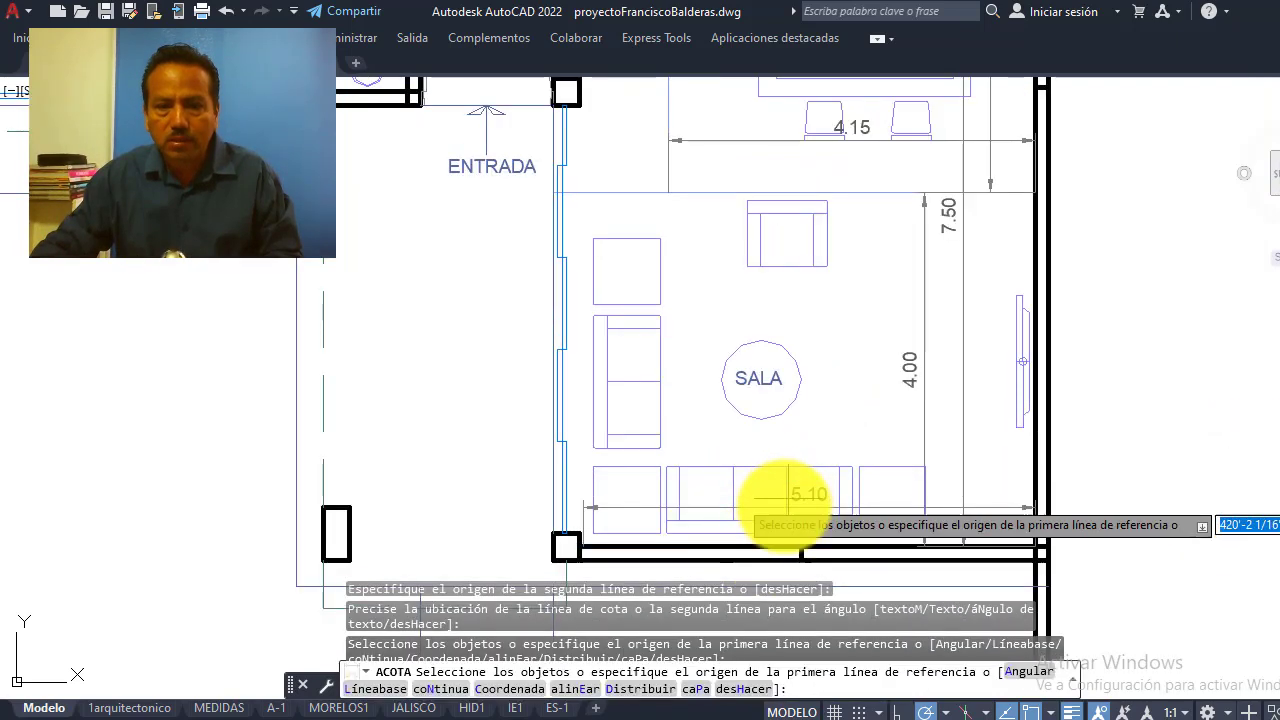
scroll(786, 505, "down", 4)
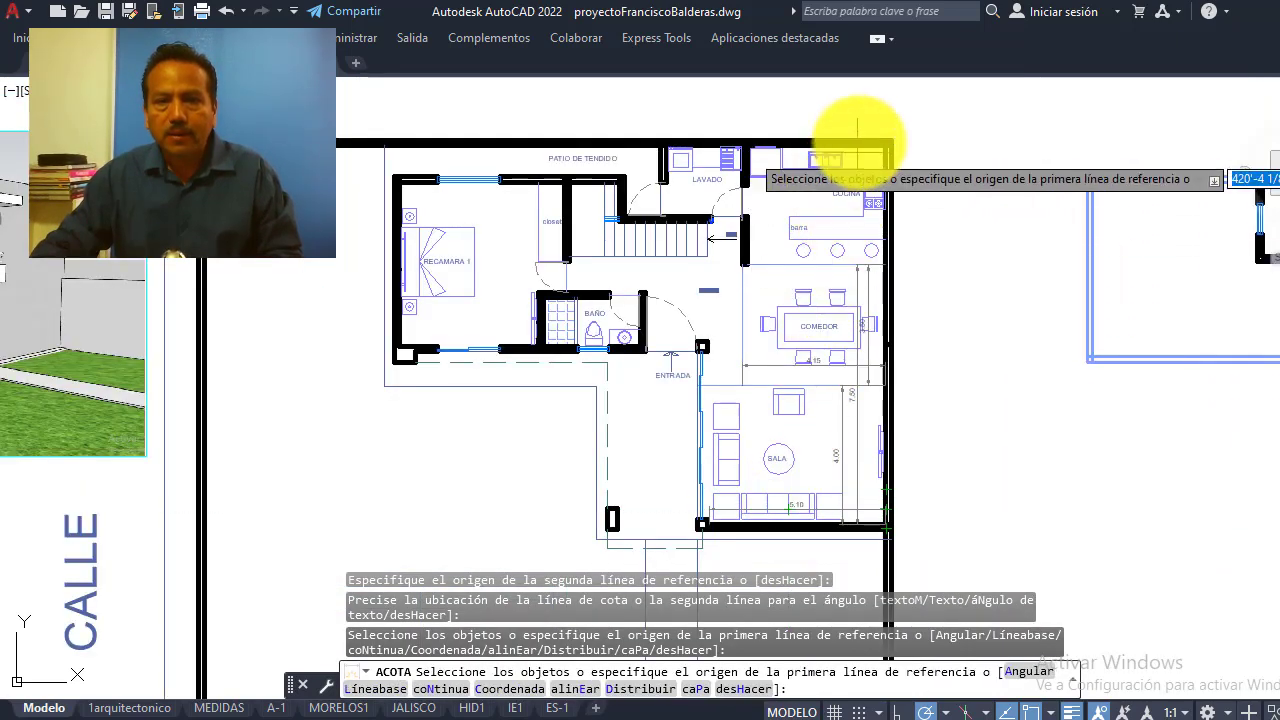
scroll(860, 180, "up", 4)
scroll(829, 357, "up", 2)
scroll(849, 400, "down", 2)
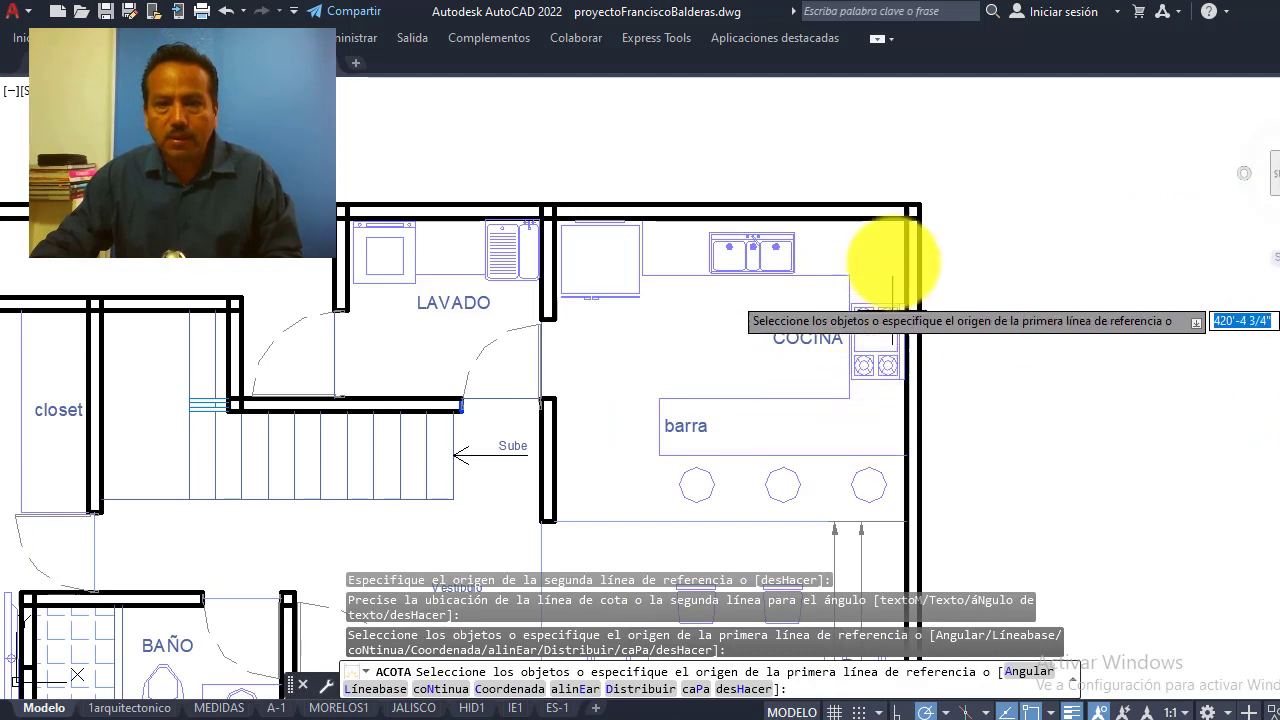
Dimension the kitchen depth as 3.44, placed to its right
left_click(900, 229)
left_click(909, 443)
scroll(909, 443, "down", 2)
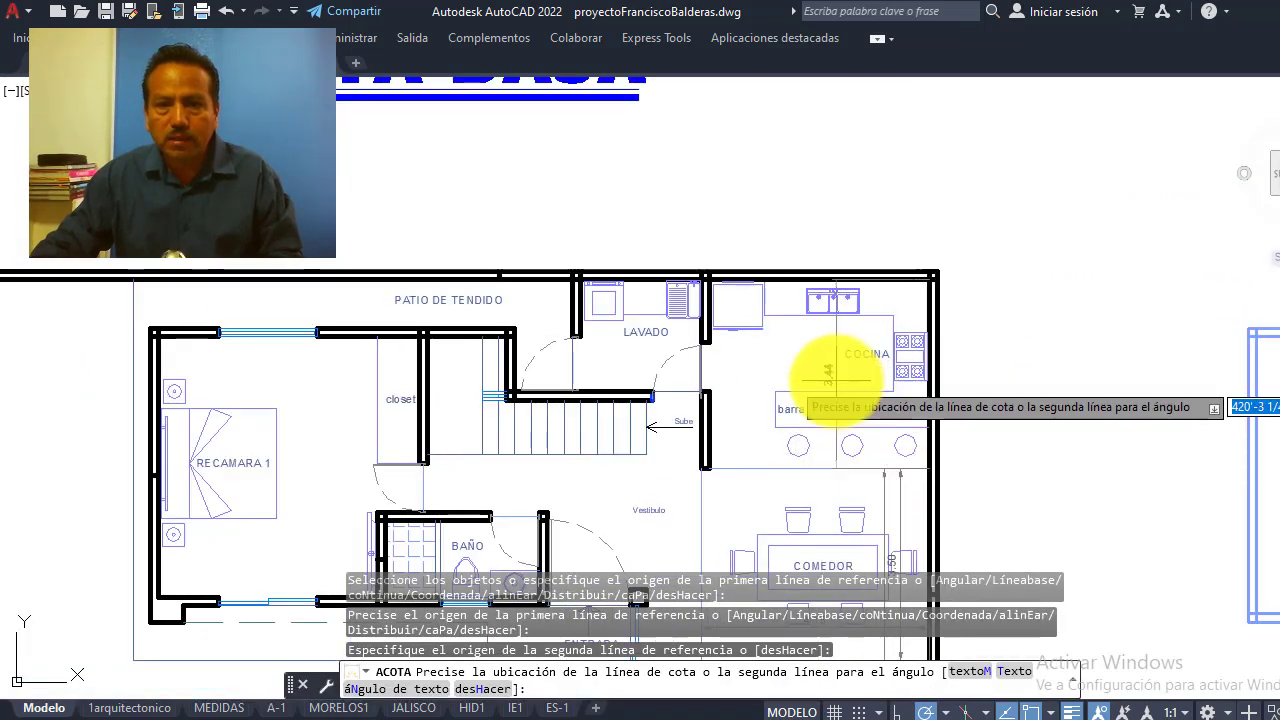
scroll(836, 380, "up", 2)
left_click(1045, 402)
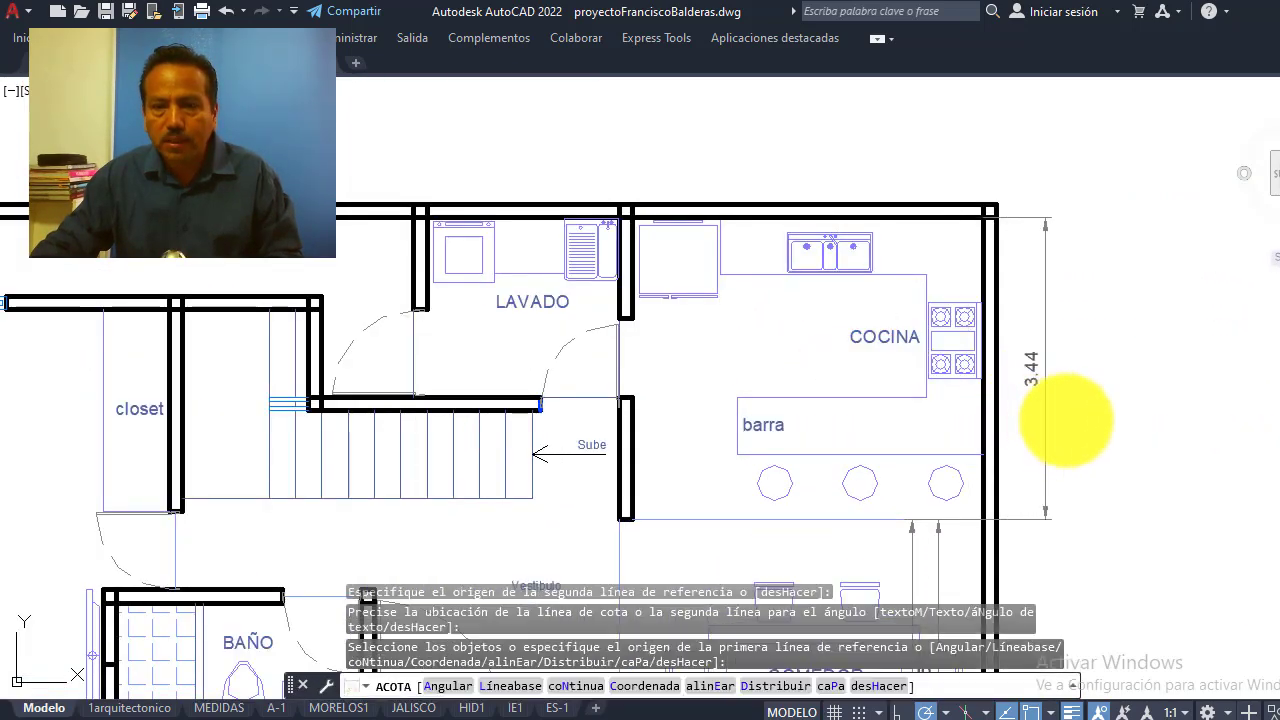
Dimension the kitchen width as 4.00
left_click(628, 517)
left_click(978, 372)
left_click(830, 368)
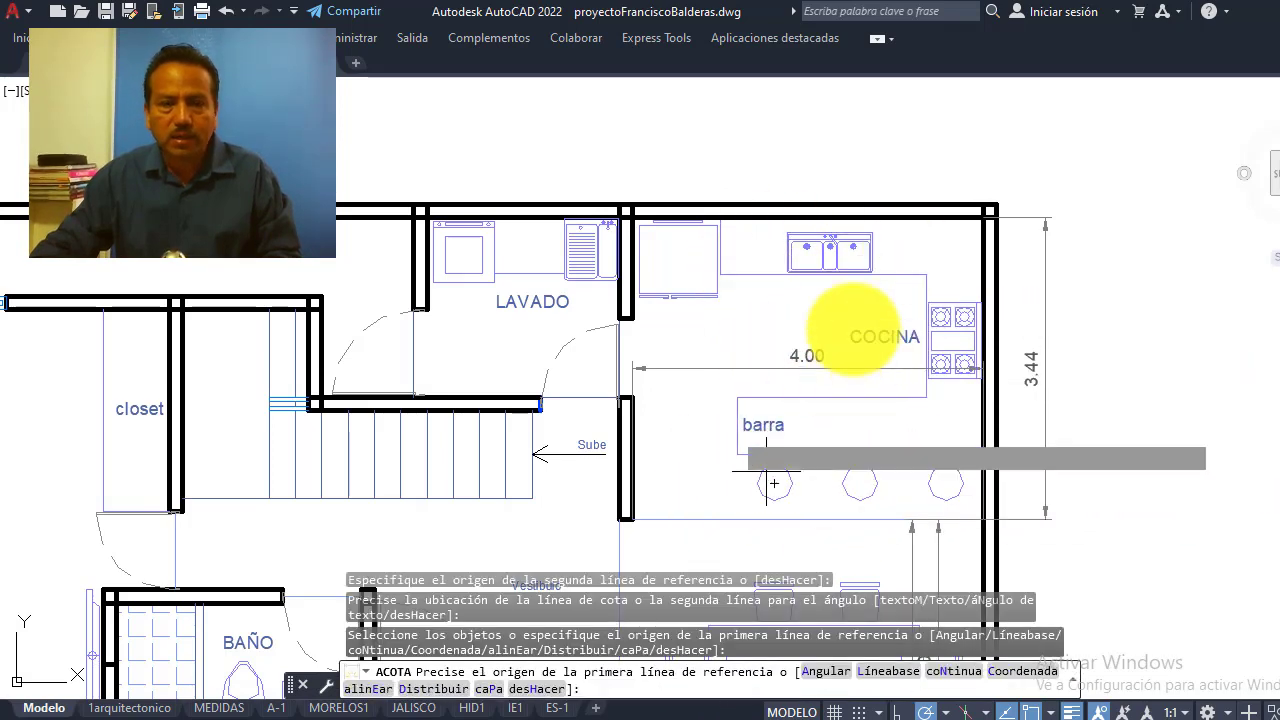
Begin the LAVADO depth dimension at its top wall
scroll(867, 262, "down", 4)
scroll(840, 437, "up", 3)
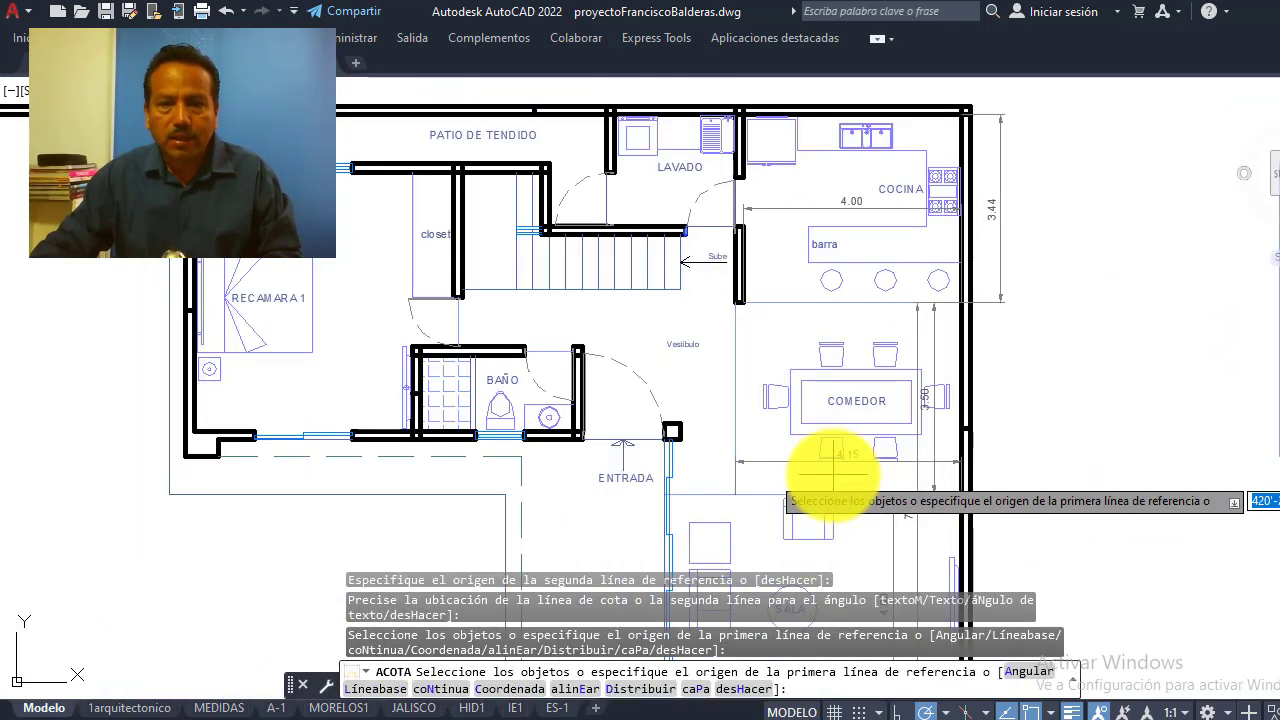
scroll(825, 475, "down", 3)
scroll(712, 268, "up", 2)
scroll(700, 272, "up", 3)
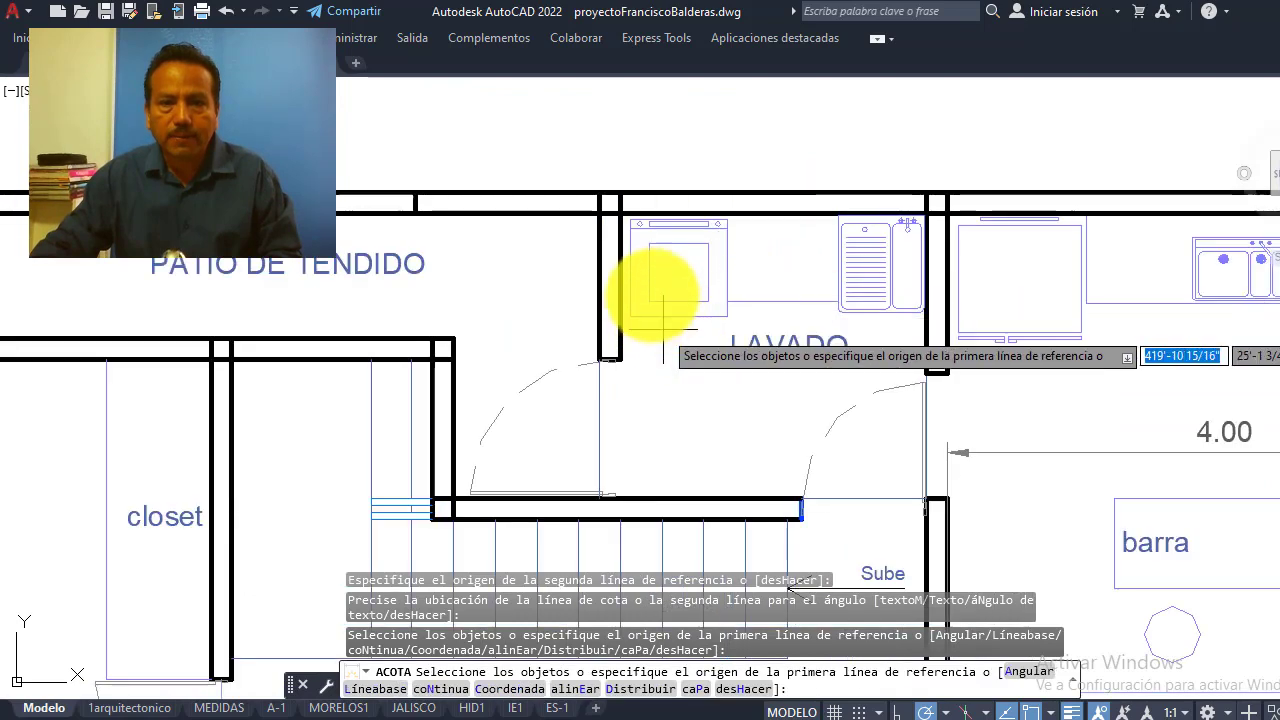
left_click(620, 212)
Place the 2.05 LAVADO depth and the 2.20 width above the room
left_click(619, 497)
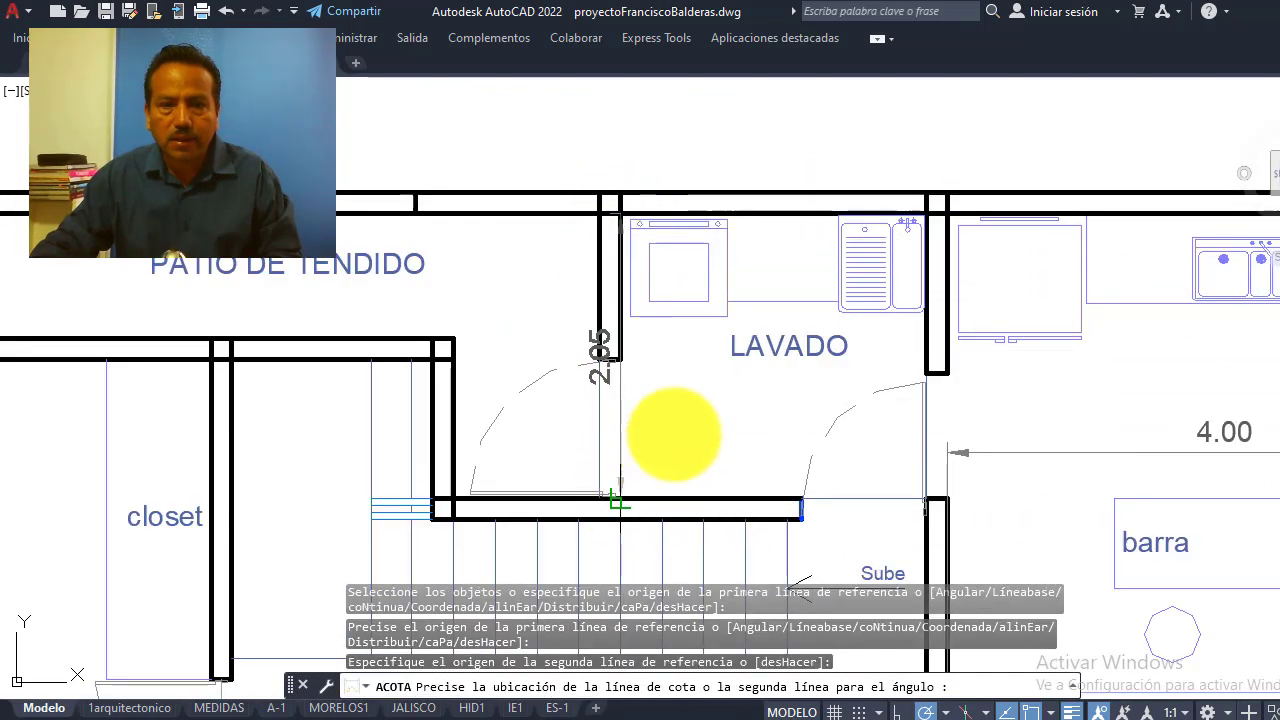
left_click(698, 412)
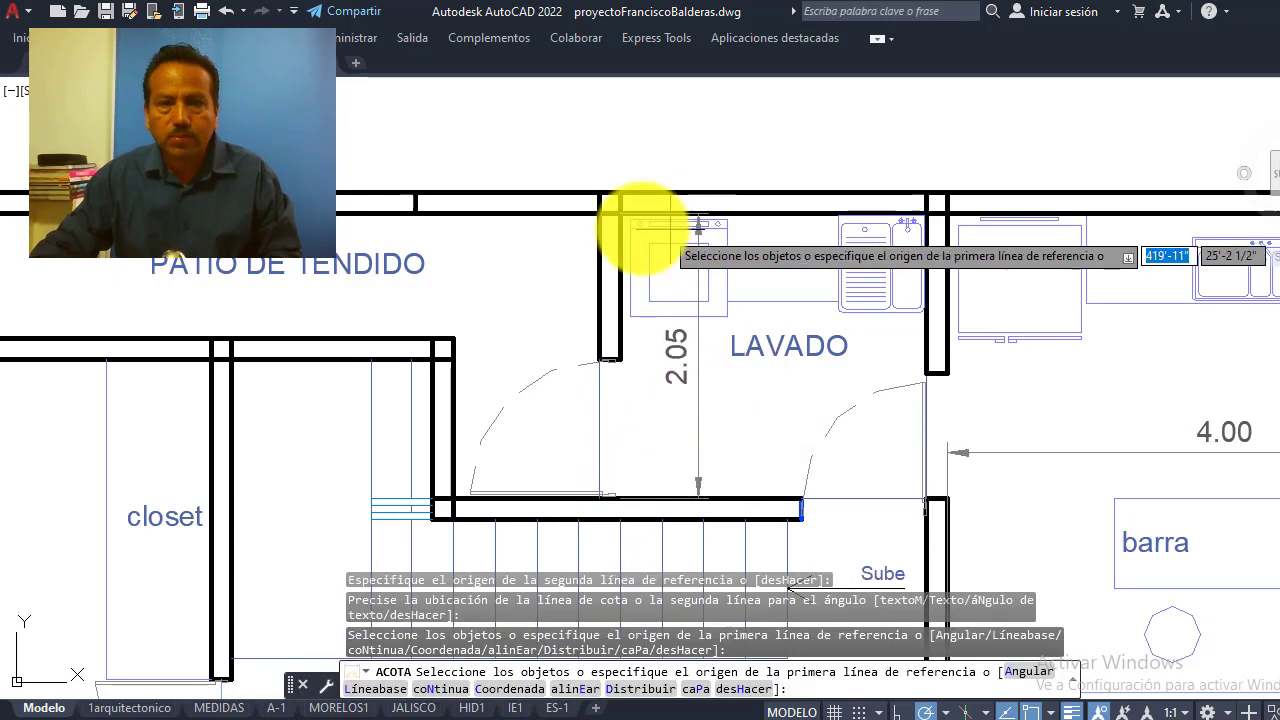
left_click(620, 212)
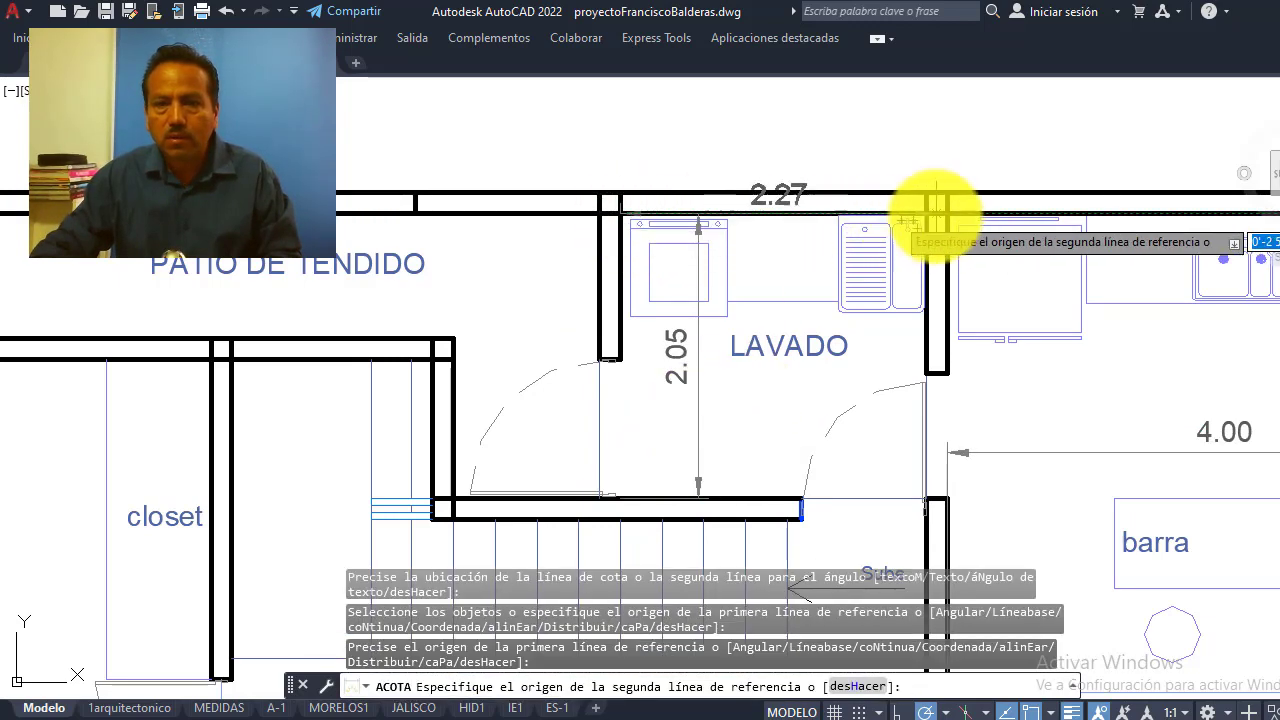
left_click(927, 212)
left_click(800, 172)
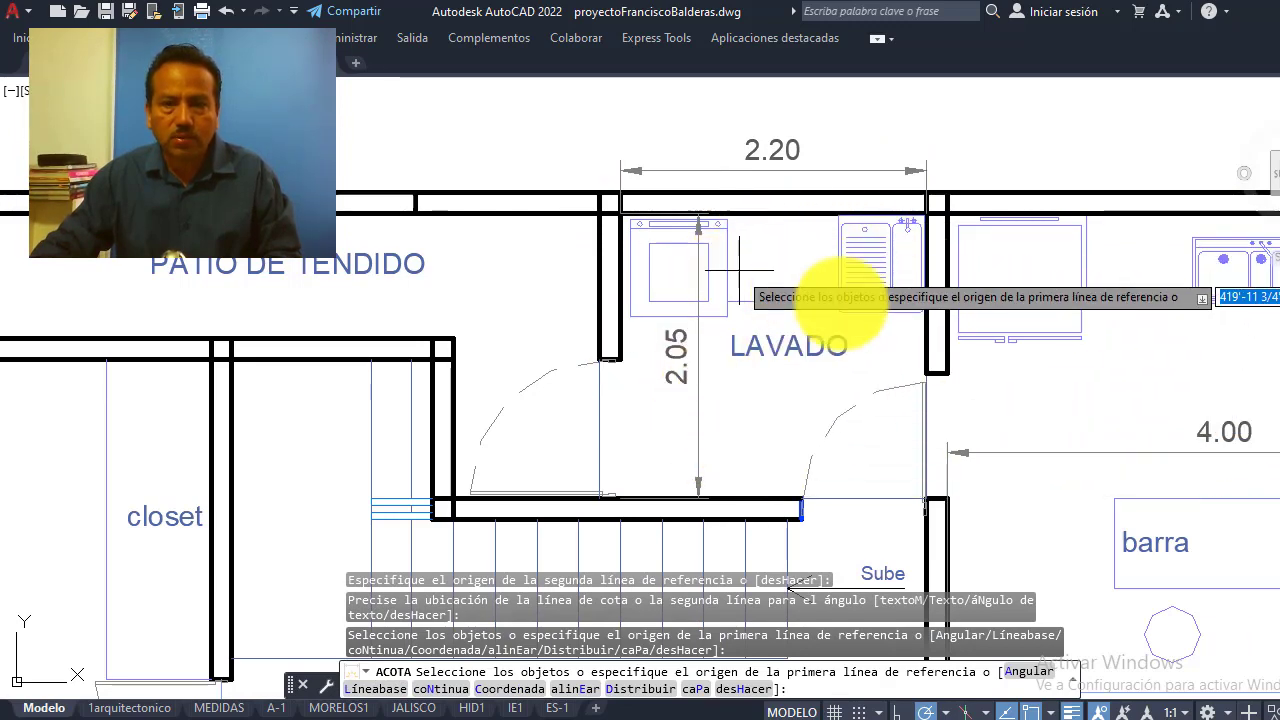
Dimension the LAVADO door opening as 1.00
scroll(773, 268, "down", 5)
scroll(734, 271, "up", 5)
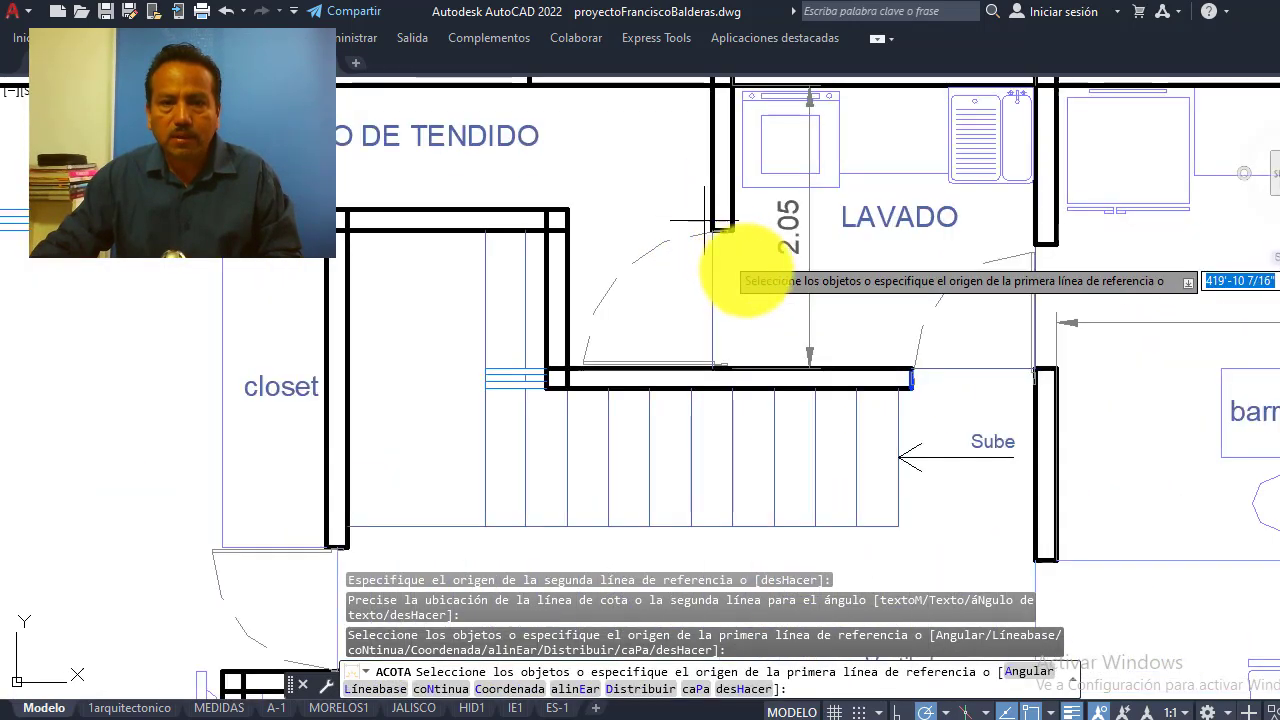
scroll(753, 268, "up", 3)
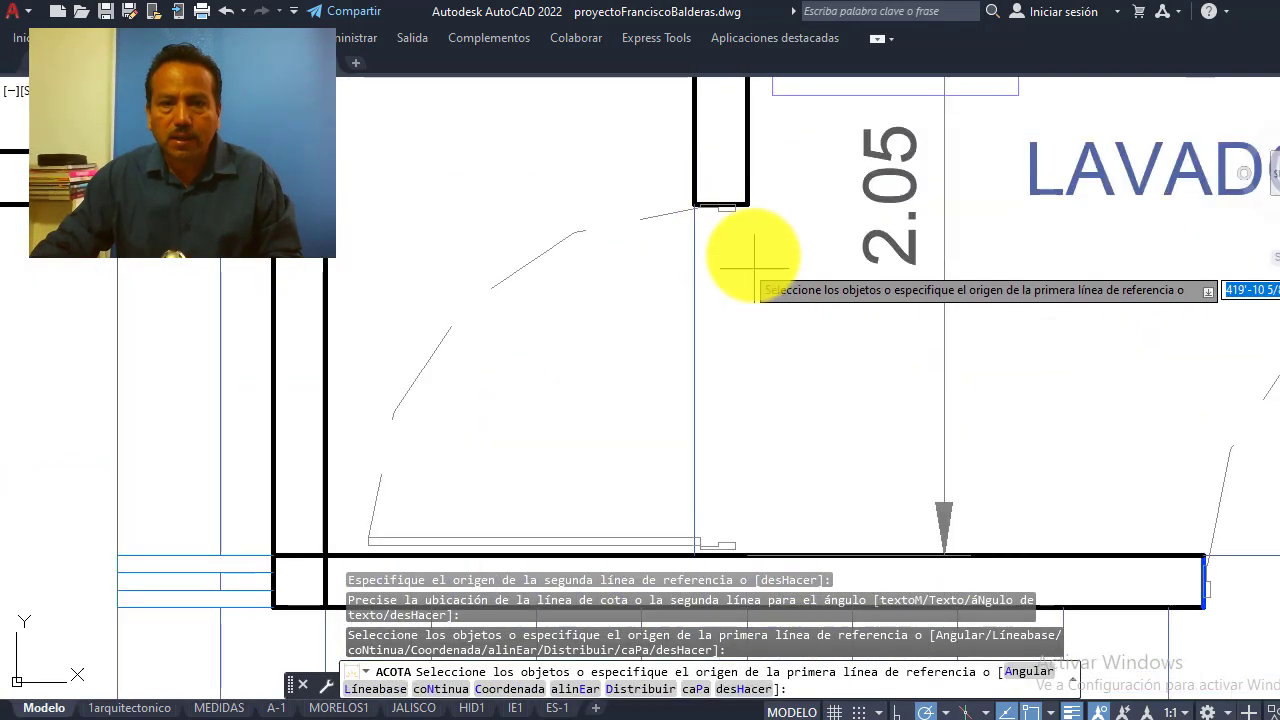
left_click(745, 204)
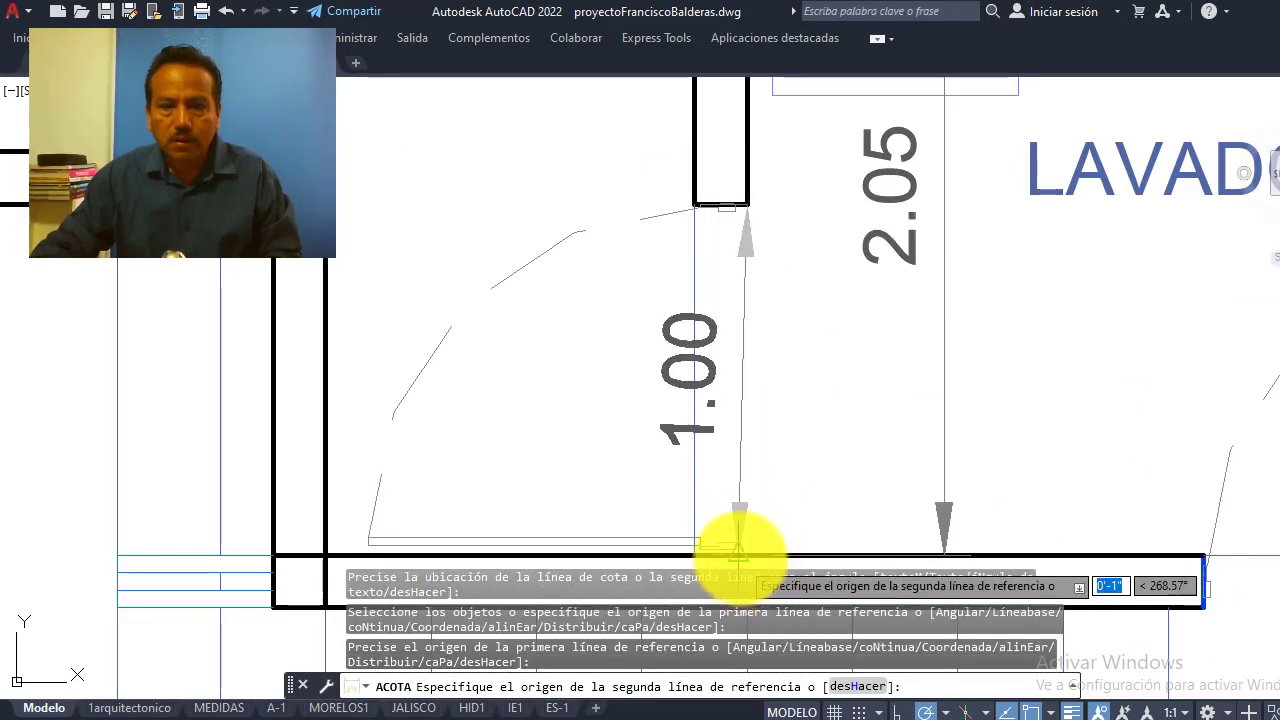
left_click(748, 552)
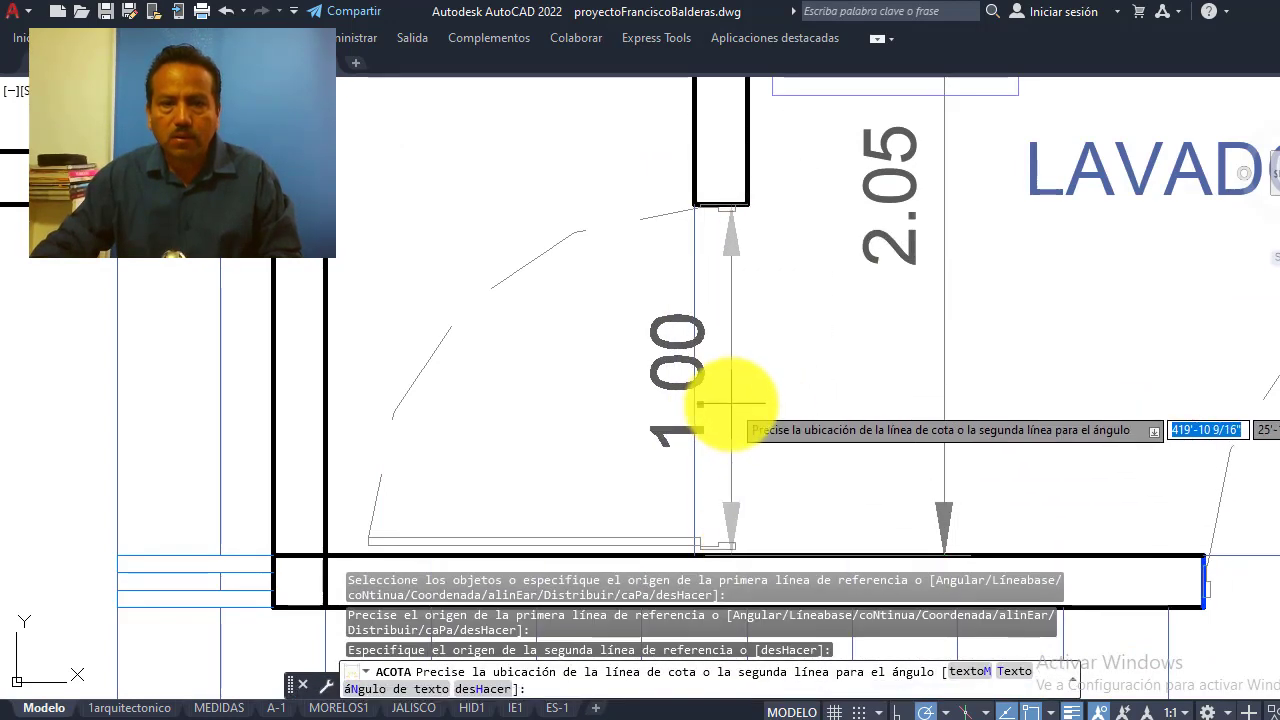
scroll(730, 400, "down", 3)
scroll(745, 405, "up", 2)
left_click(760, 405)
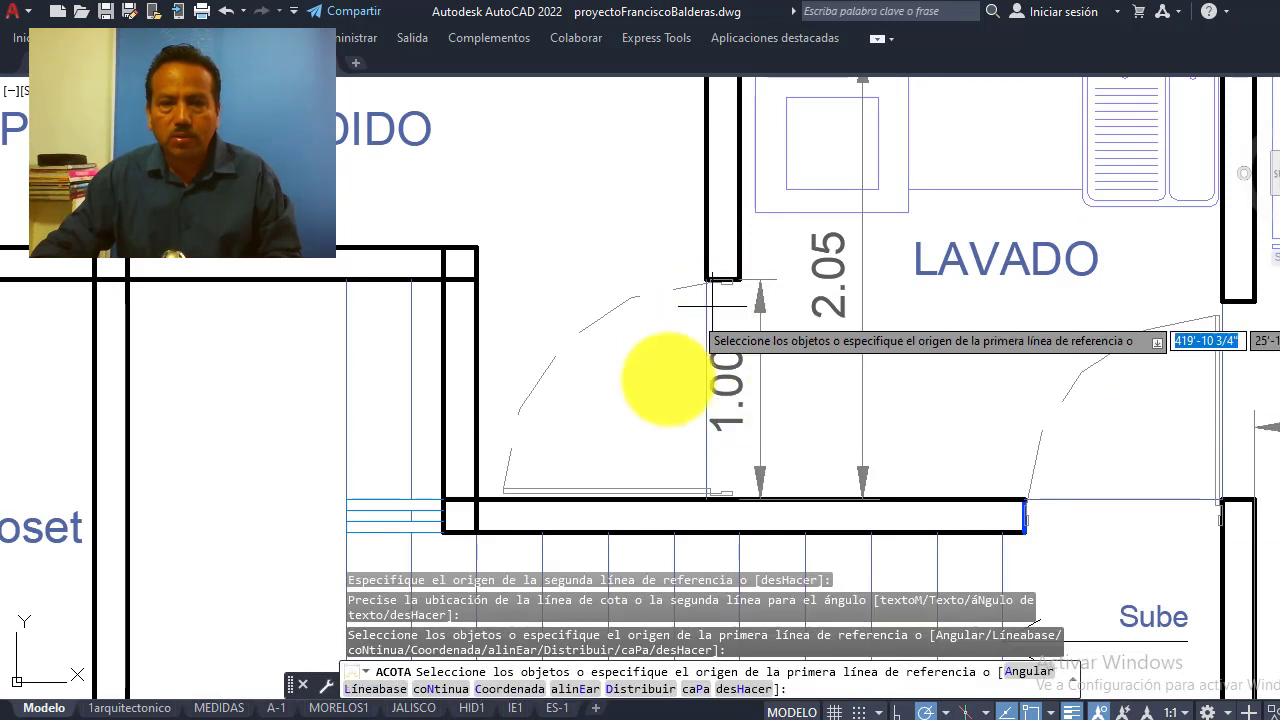
scroll(740, 285, "down", 3)
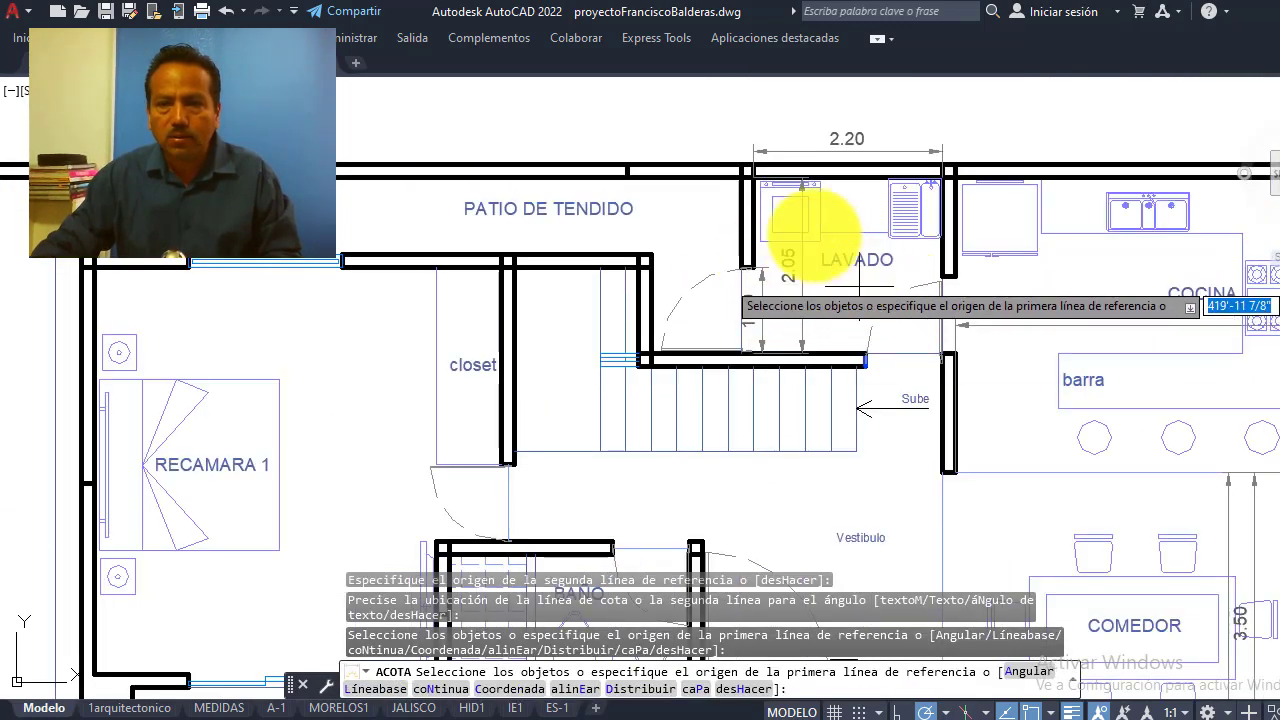
Add a vertical 0.90 dimension across the passage beside the closet
scroll(804, 231, "down", 2)
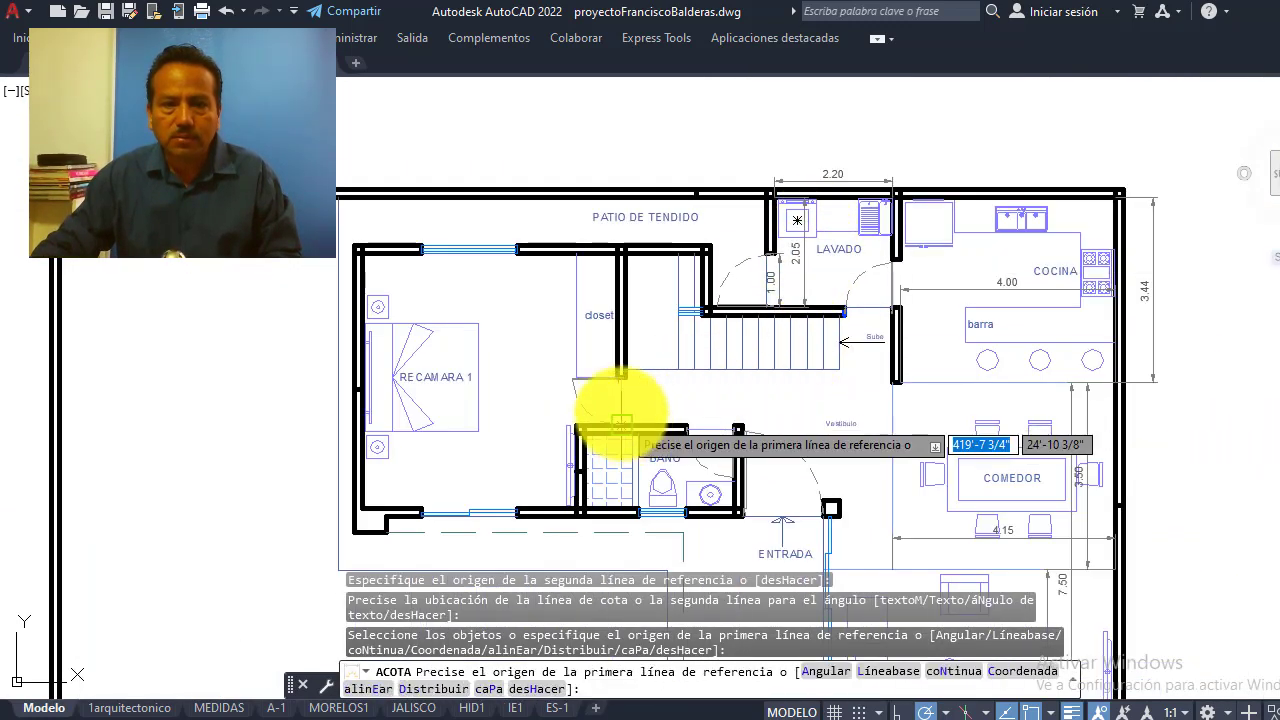
scroll(623, 414, "up", 4)
scroll(623, 400, "up", 4)
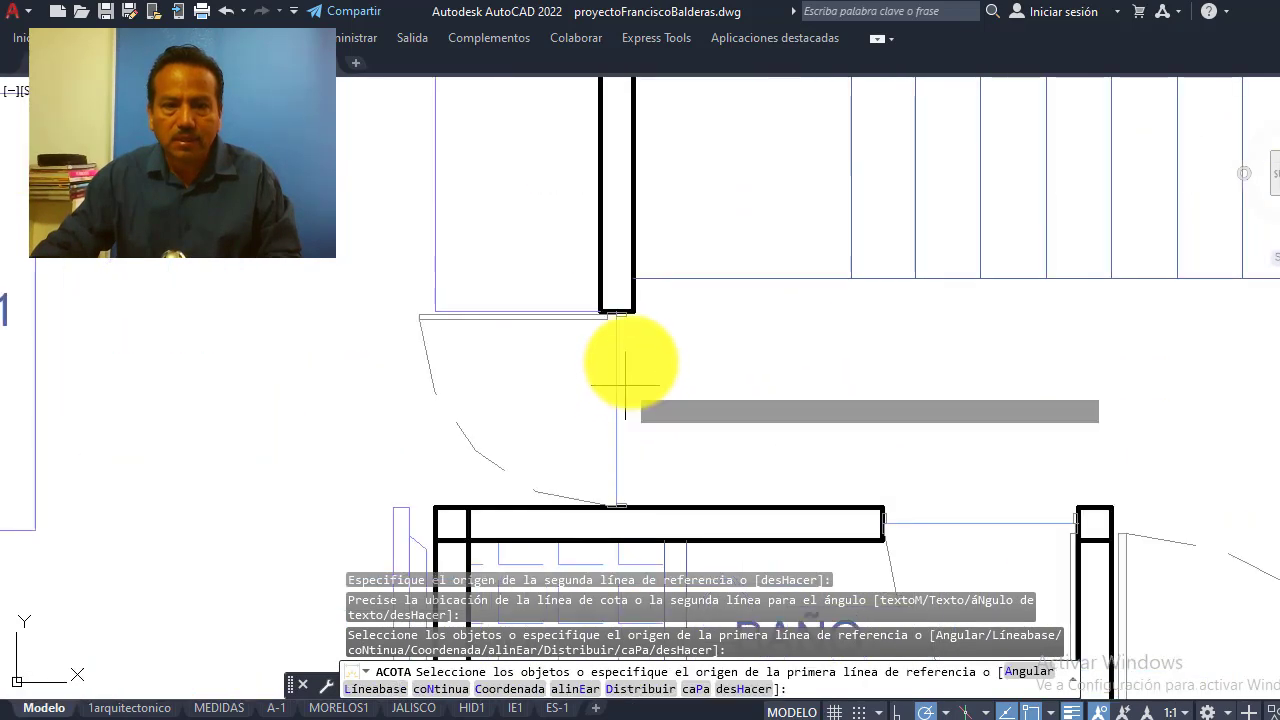
left_click(632, 314)
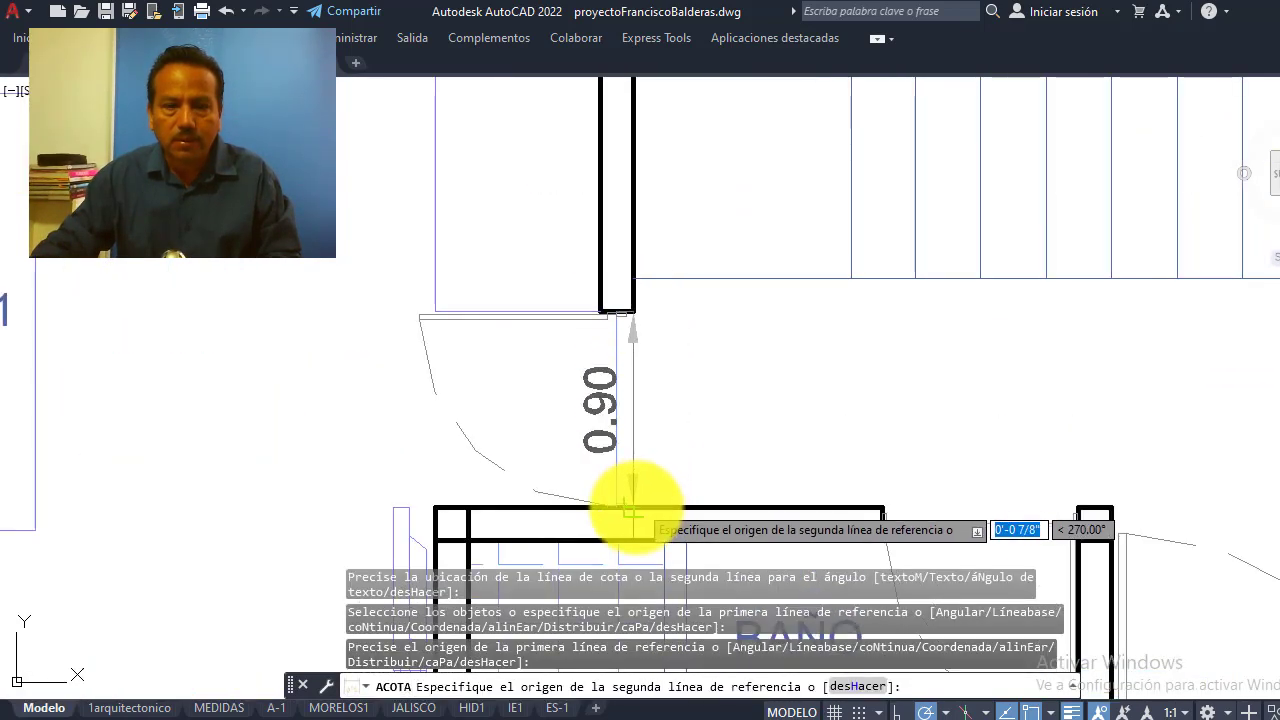
left_click(631, 510)
left_click(703, 451)
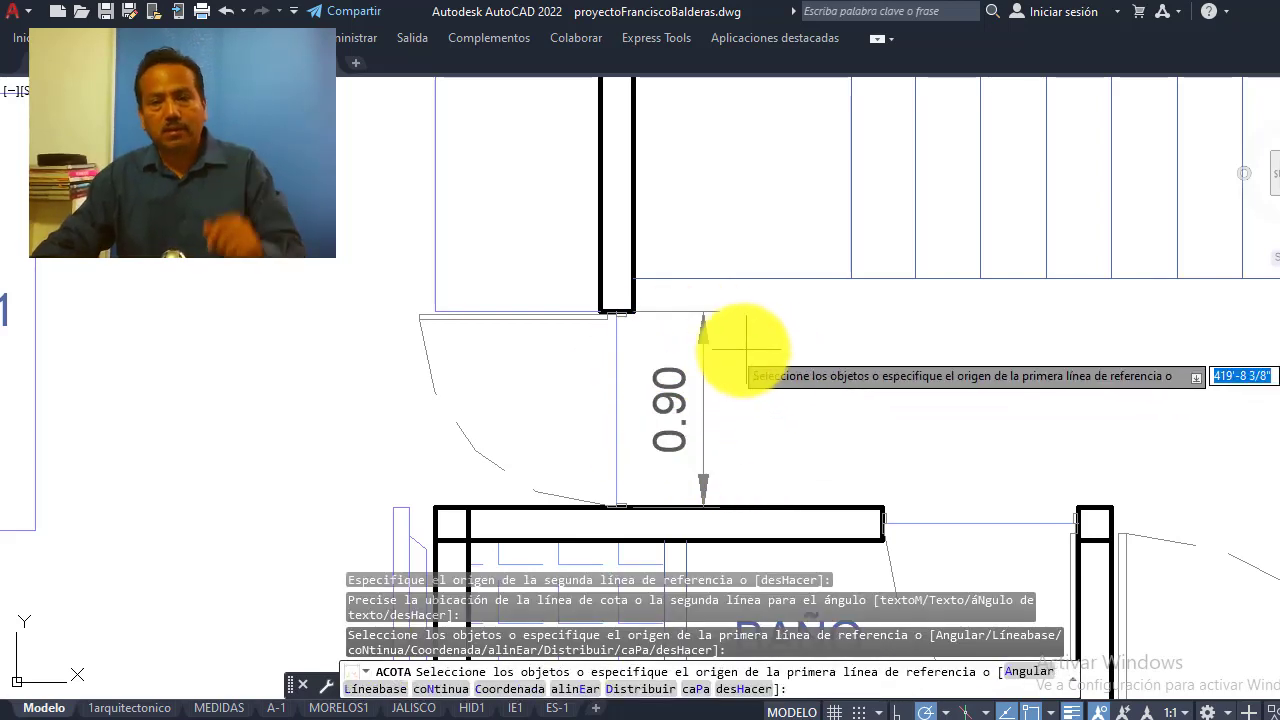
Add a horizontal 0.90 dimension for the BAÑO door opening
scroll(775, 357, "down", 5)
scroll(740, 380, "down", 4)
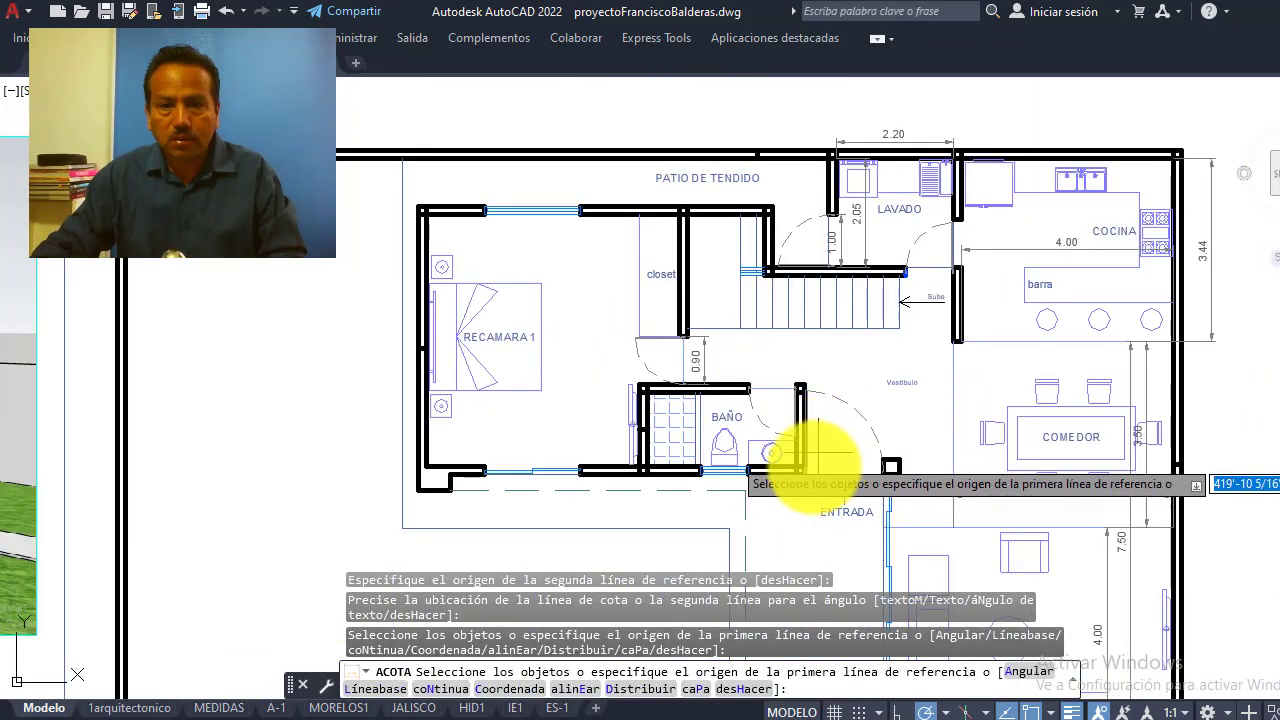
scroll(765, 375, "up", 8)
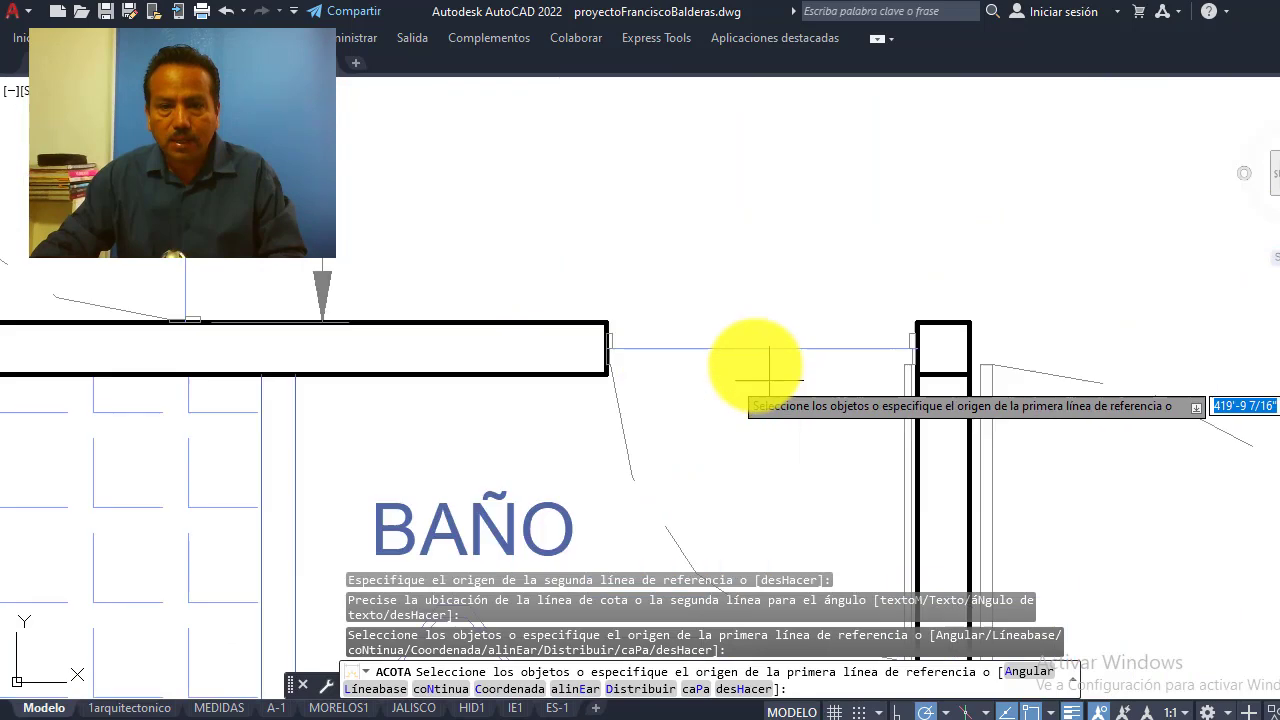
left_click(606, 322)
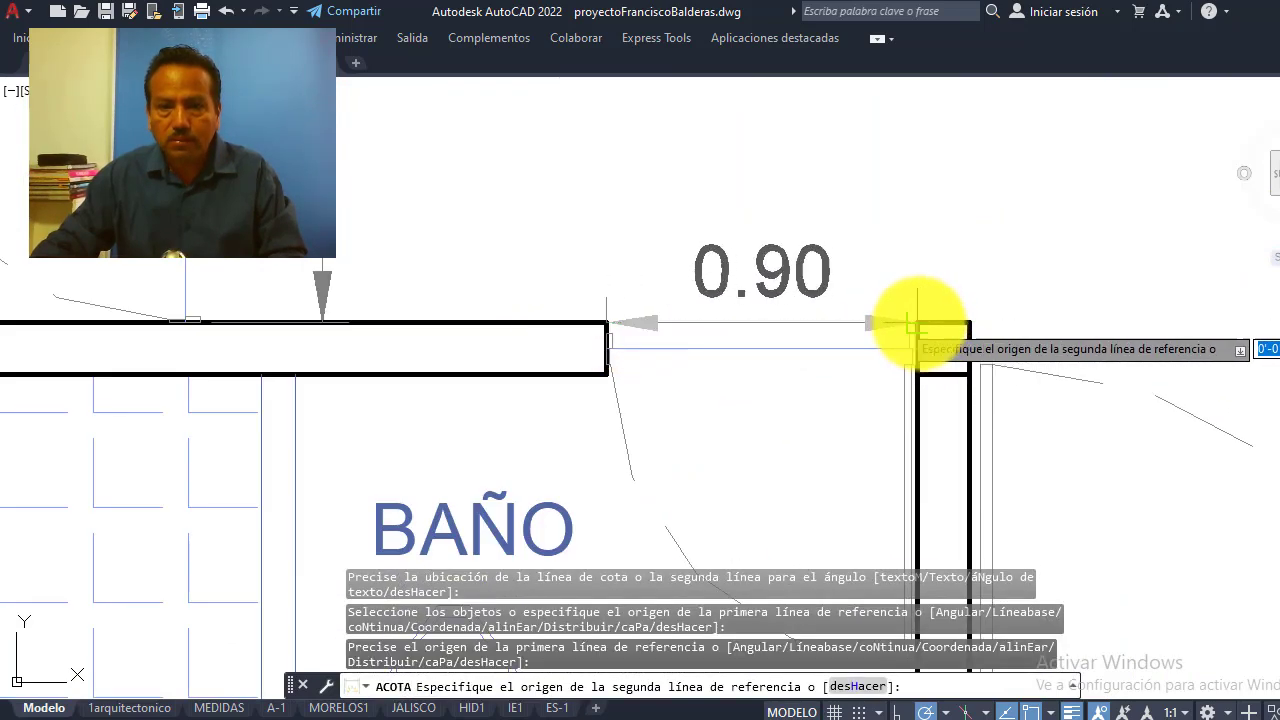
left_click(916, 322)
left_click(871, 262)
scroll(800, 320, "down", 3)
scroll(740, 330, "down", 2)
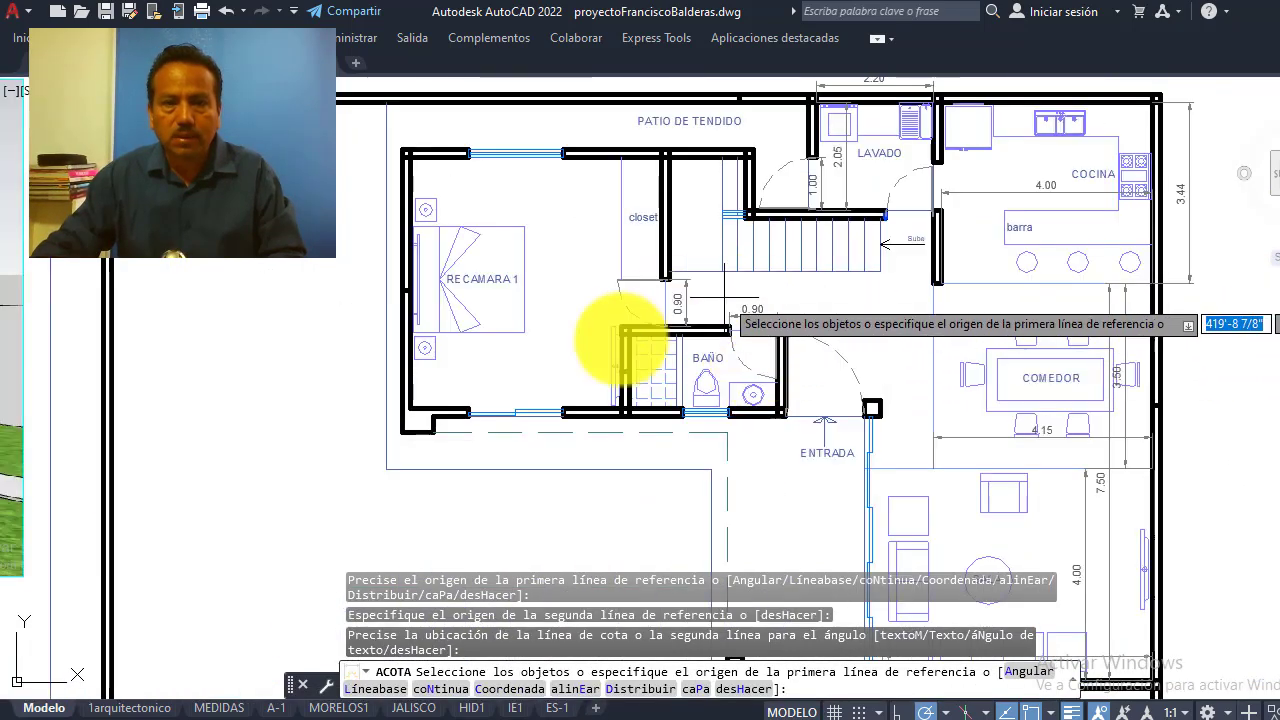
scroll(730, 350, "up", 2)
Dimension RECAMARA 1's lower wall as 3.97 and its top wall as 4.76
key("Return")
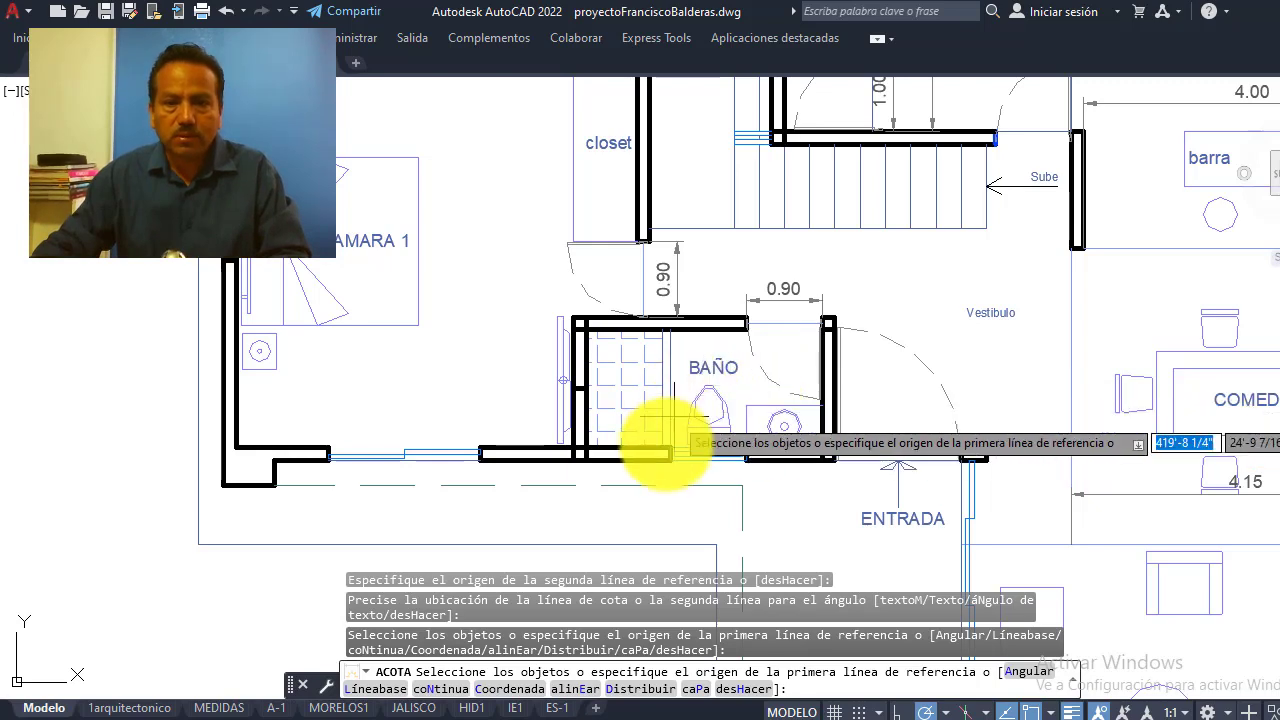
key("Return")
scroll(660, 445, "down", 3)
scroll(540, 380, "up", 3)
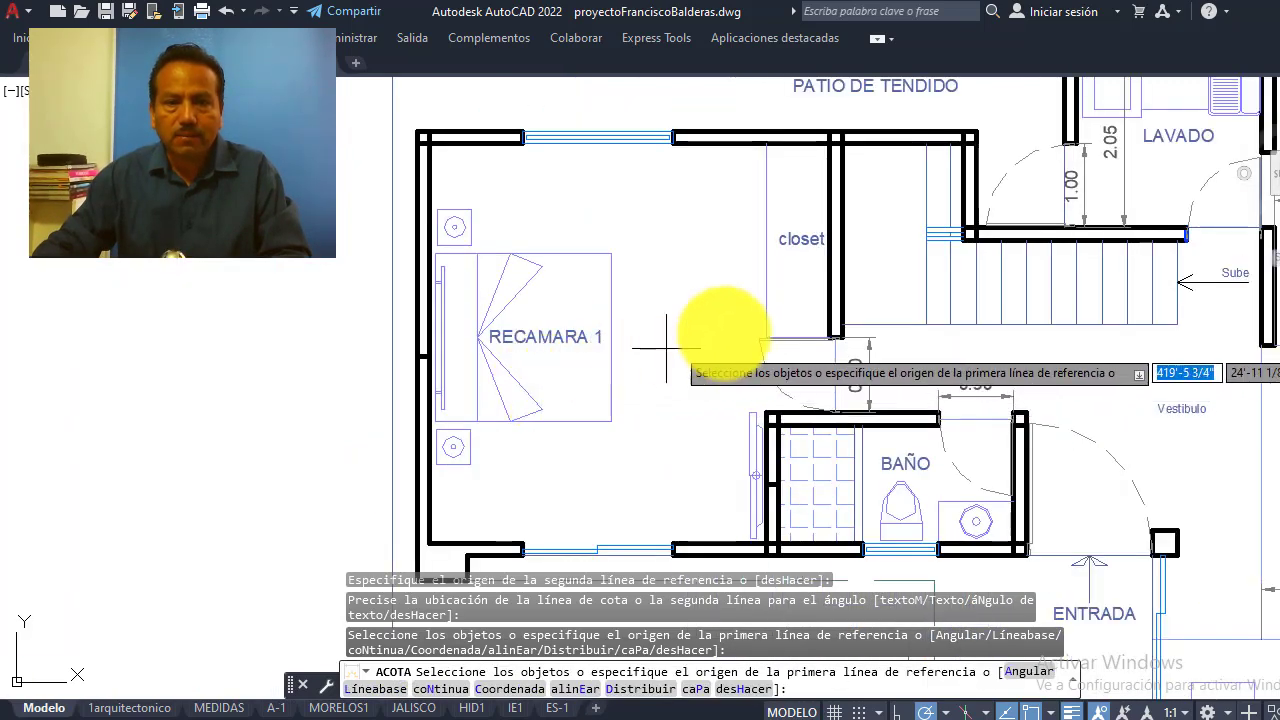
scroll(720, 437, "down", 3)
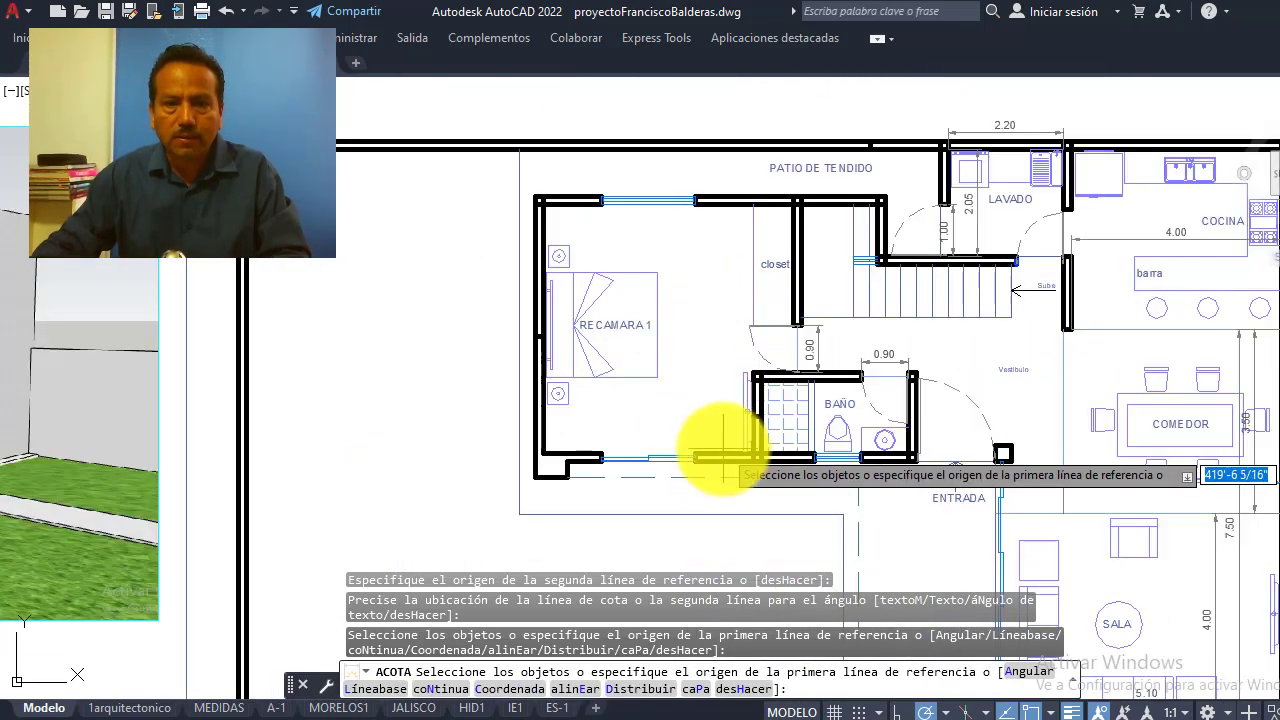
scroll(740, 460, "up", 5)
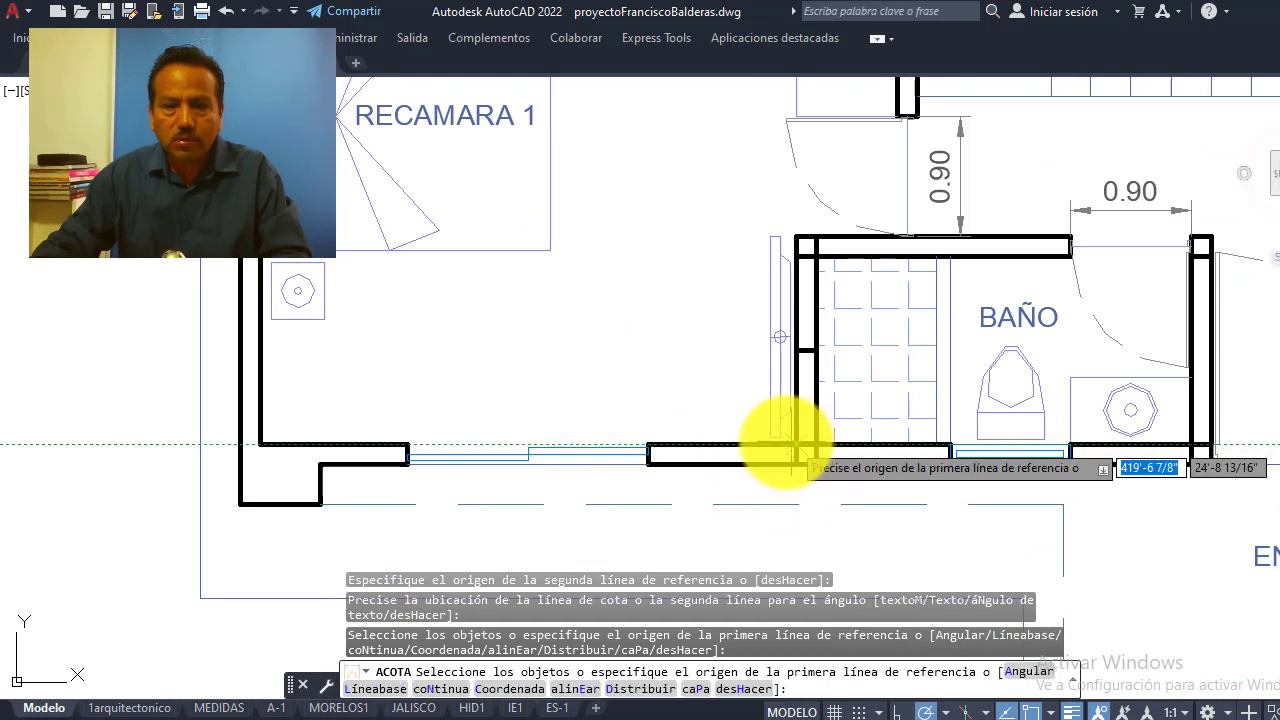
left_click(796, 446)
left_click(259, 445)
left_click(529, 406)
scroll(540, 453, "down", 3)
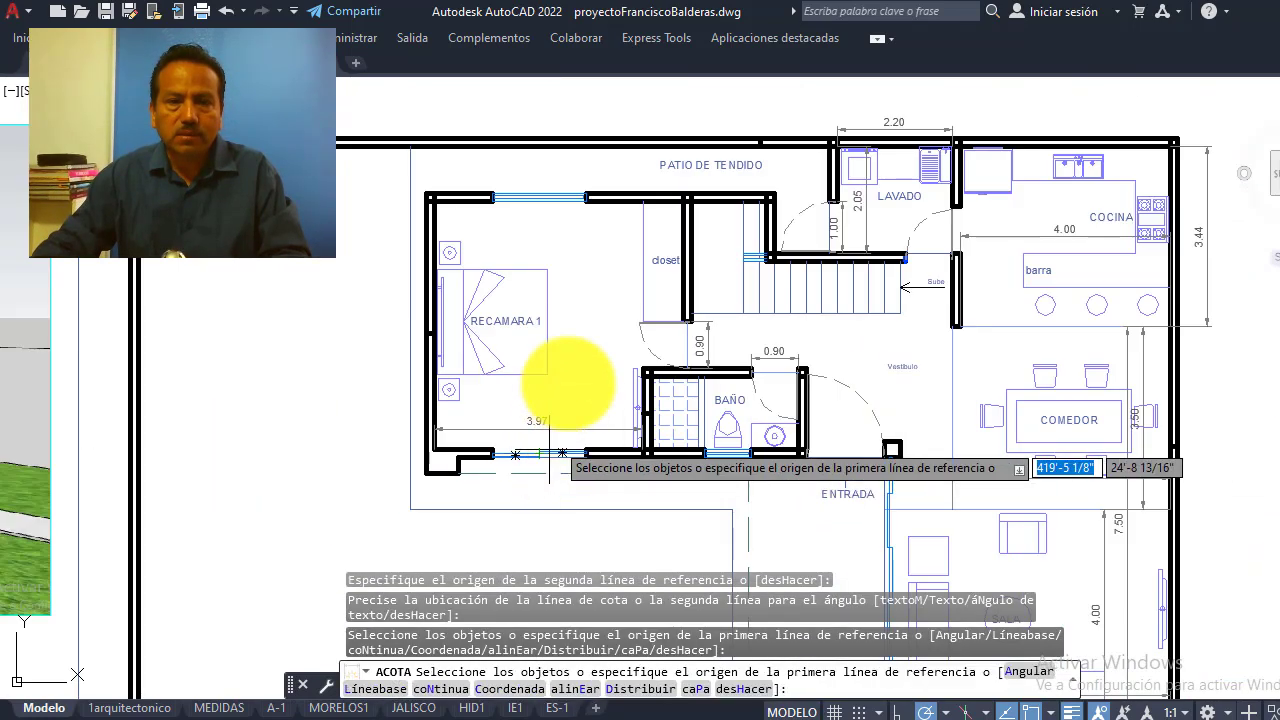
scroll(571, 370, "up", 2)
scroll(491, 294, "down", 2)
scroll(460, 286, "up", 2)
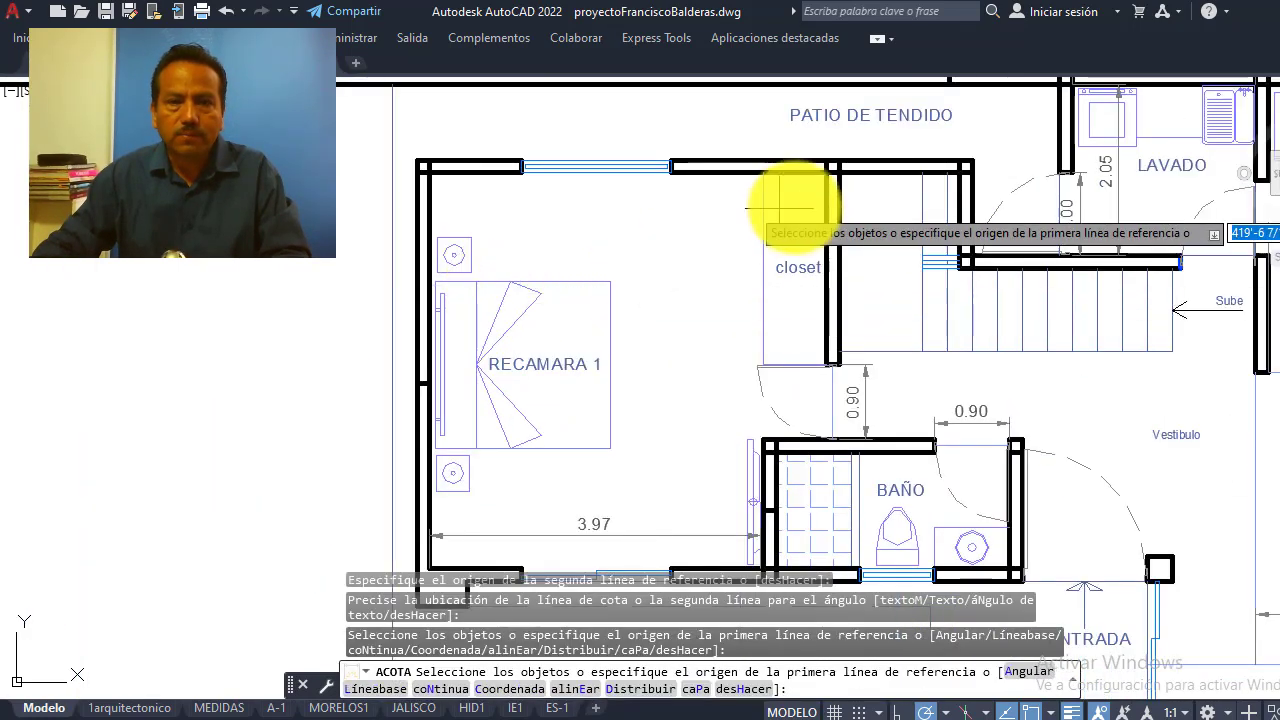
left_click(826, 172)
left_click(430, 172)
left_click(590, 242)
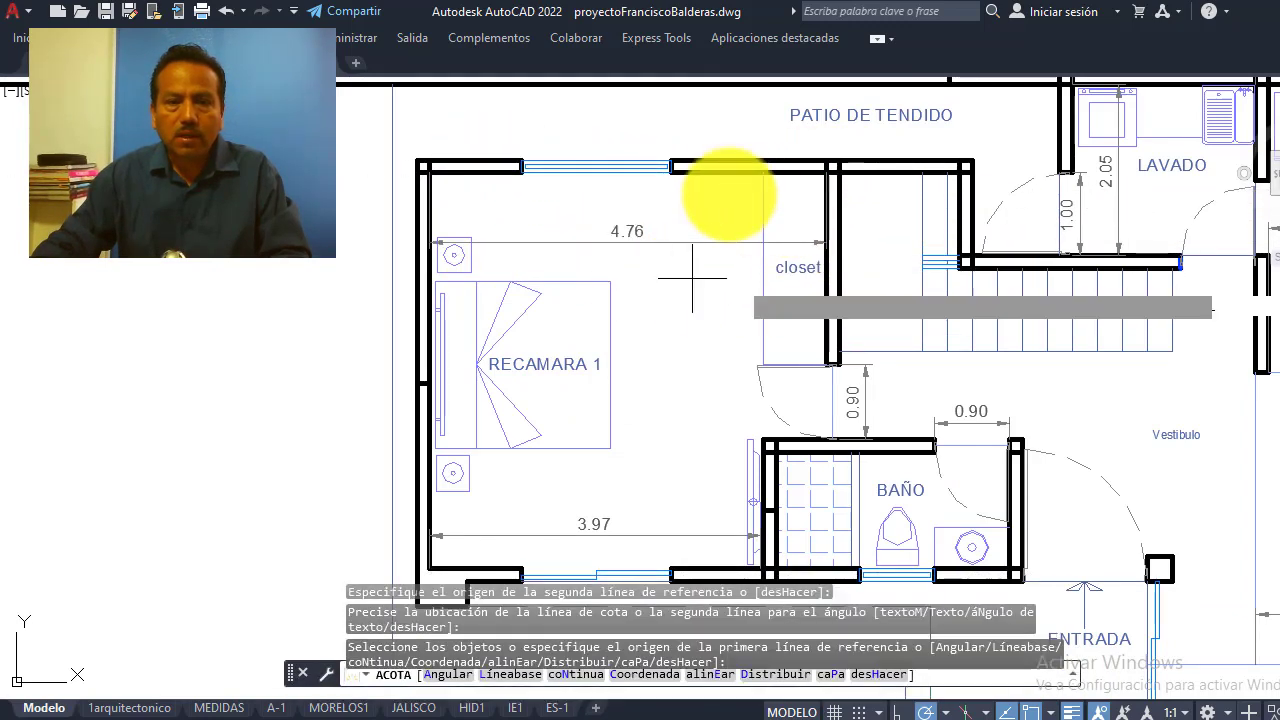
Dimension the BAÑO with a 1.40 depth and a 2.80 width
scroll(508, 329, "down", 2)
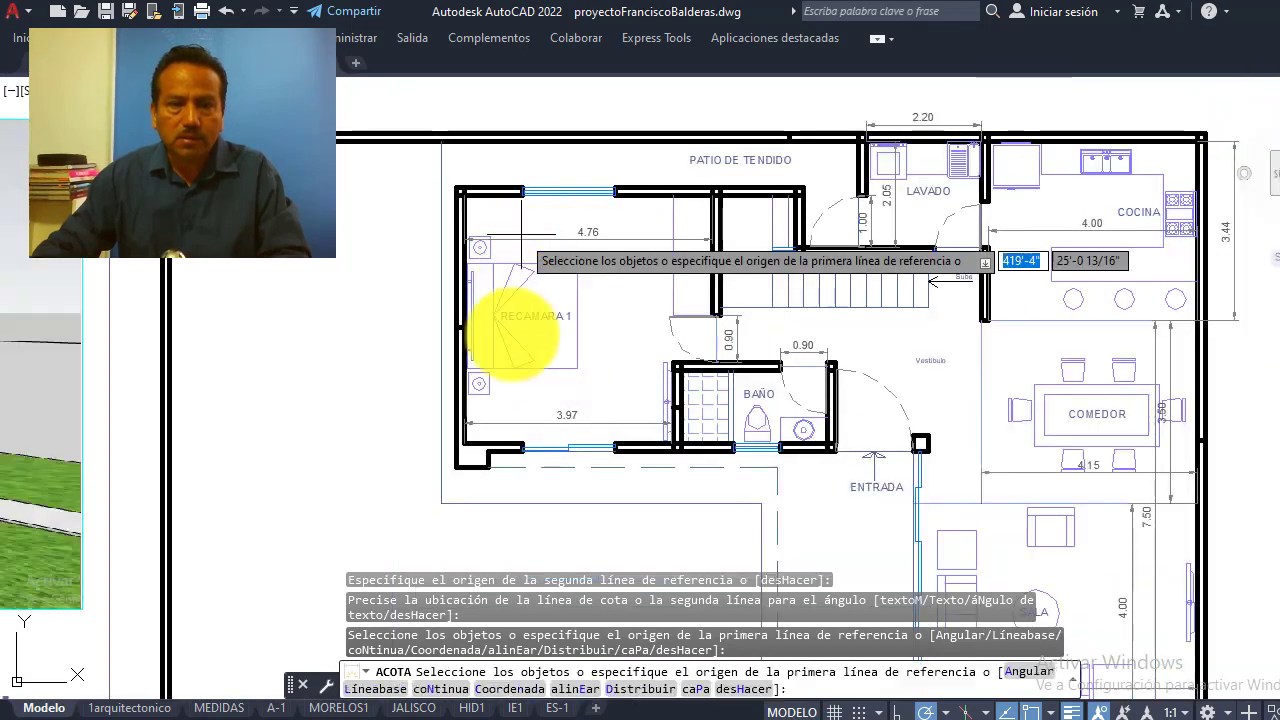
scroll(443, 297, "up", 2)
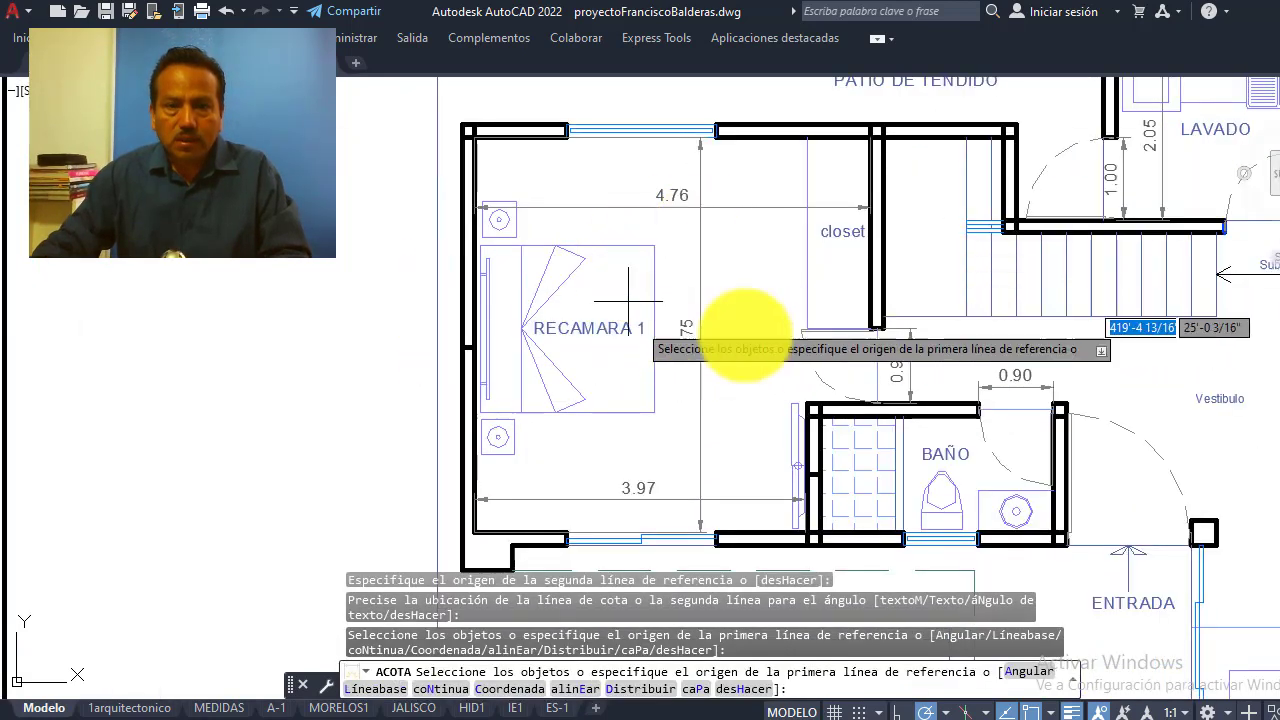
scroll(557, 357, "down", 1)
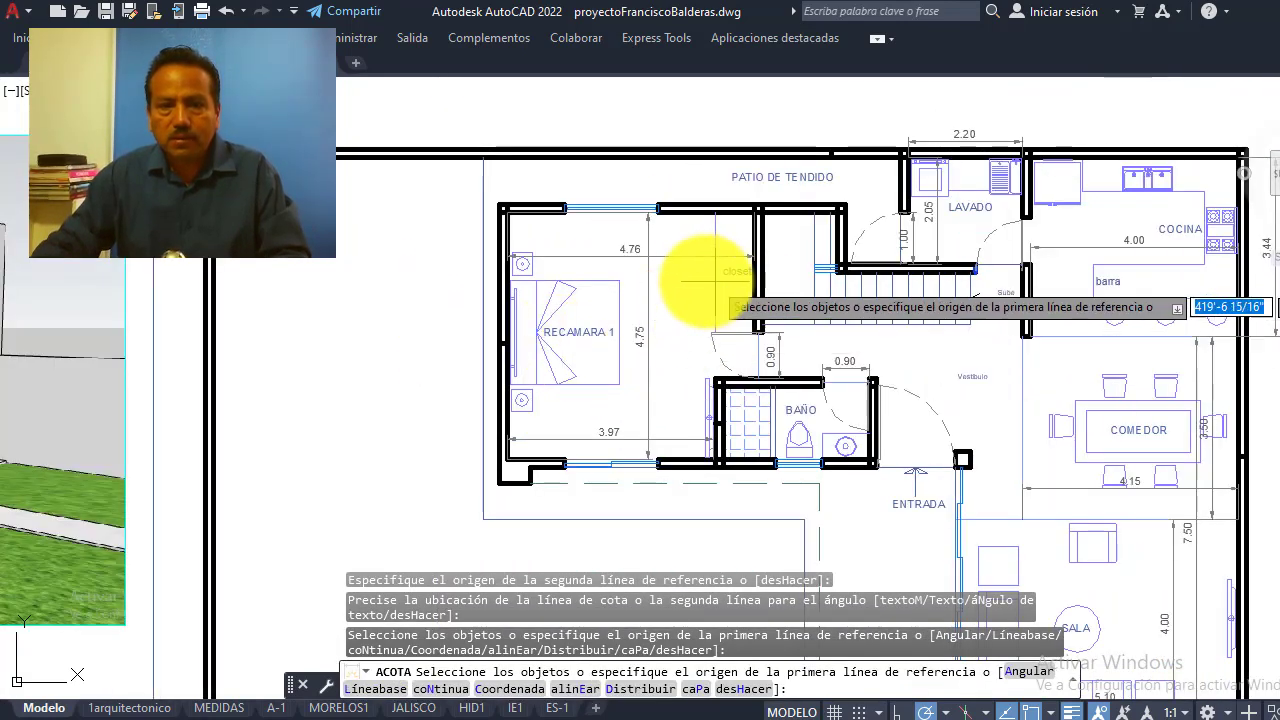
scroll(707, 297, "up", 1)
scroll(743, 443, "down", 2)
scroll(766, 477, "up", 1)
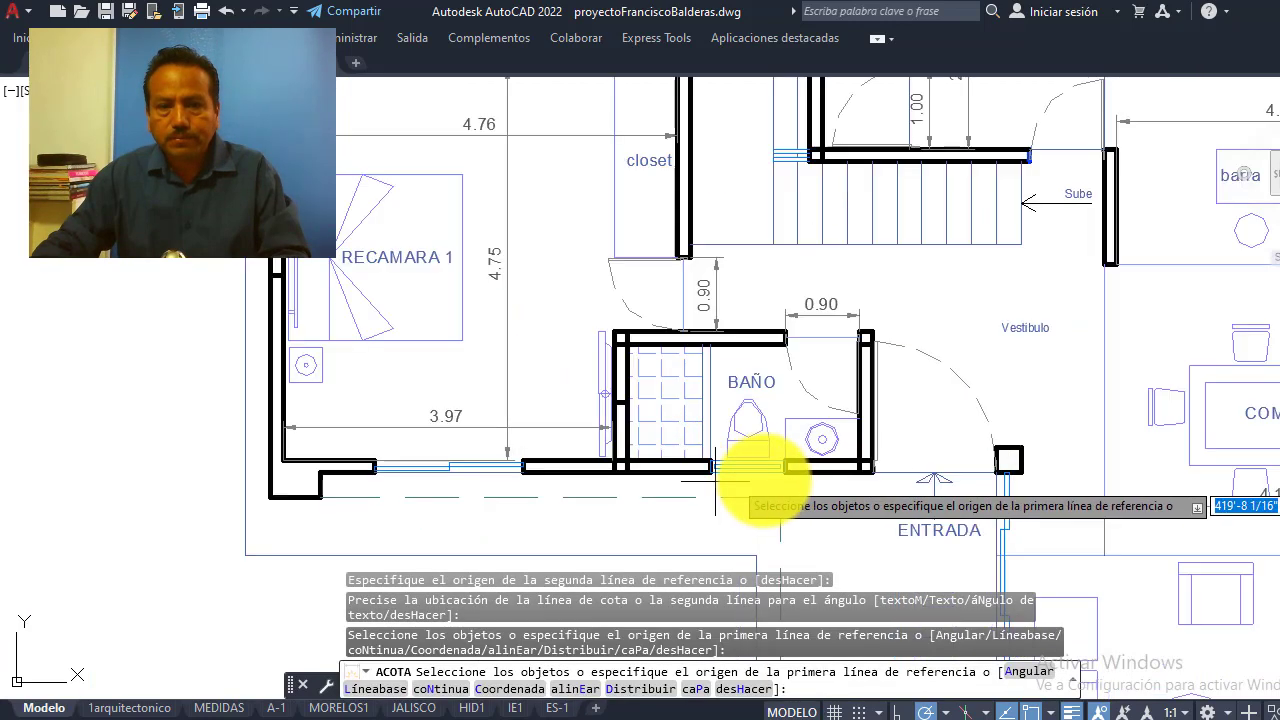
scroll(765, 480, "up", 3)
scroll(750, 300, "up", 2)
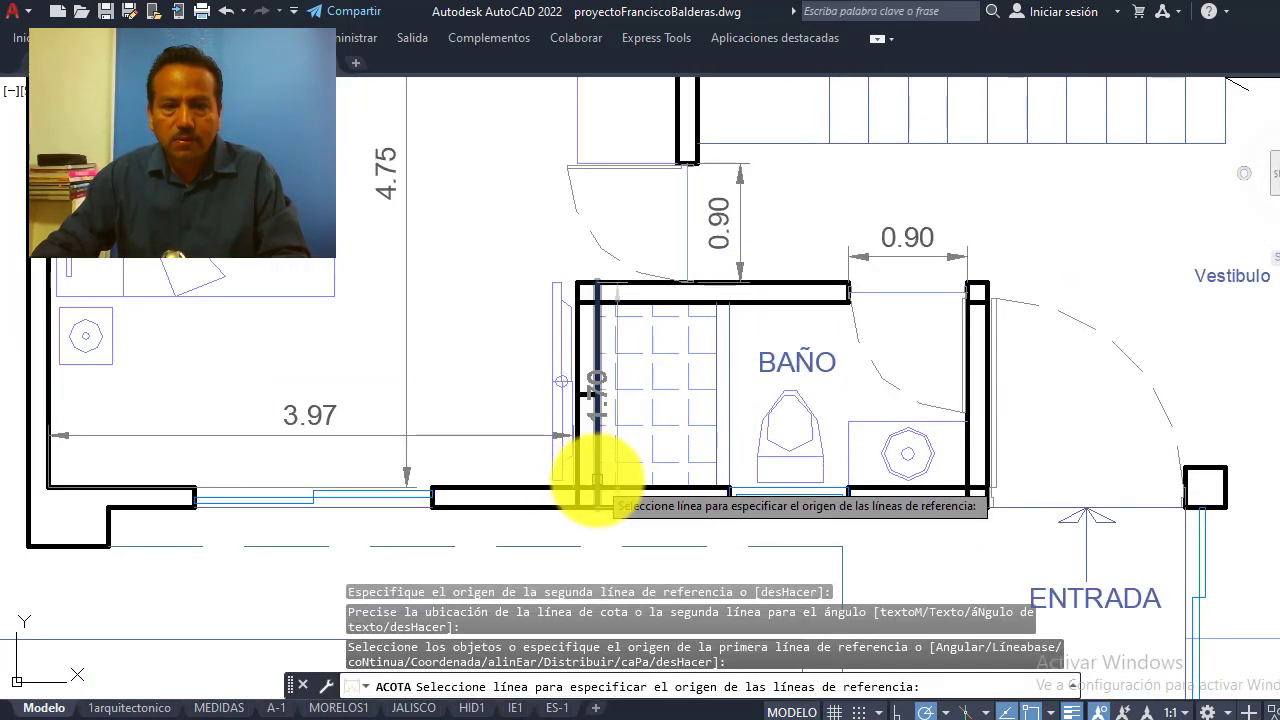
left_click(588, 484)
left_click(599, 300)
left_click(652, 410)
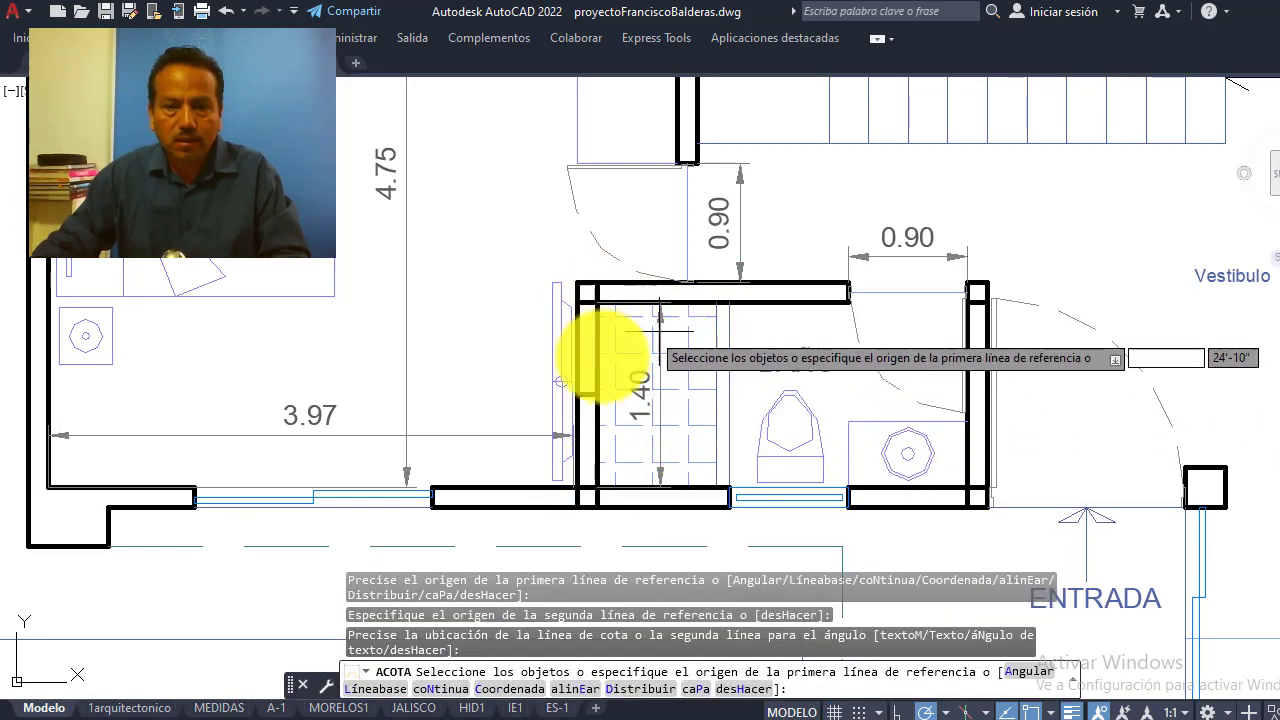
left_click(598, 487)
left_click(966, 487)
left_click(800, 412)
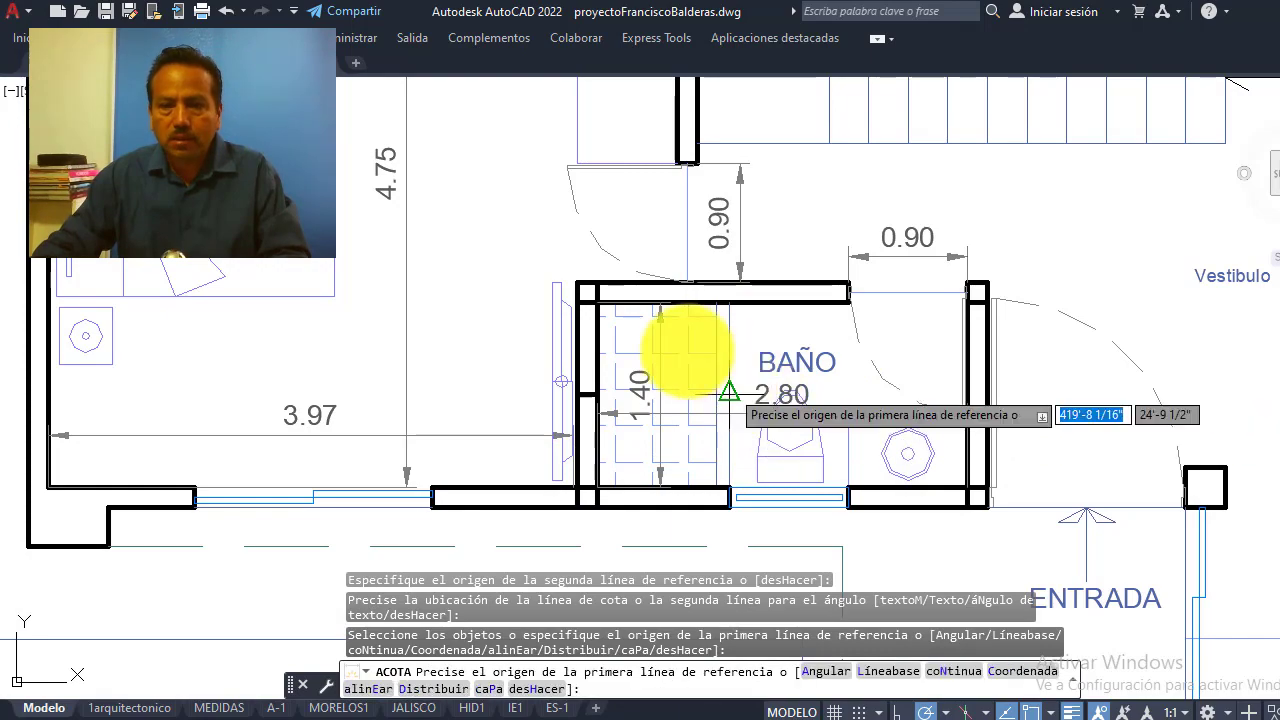
scroll(652, 371, "down", 4)
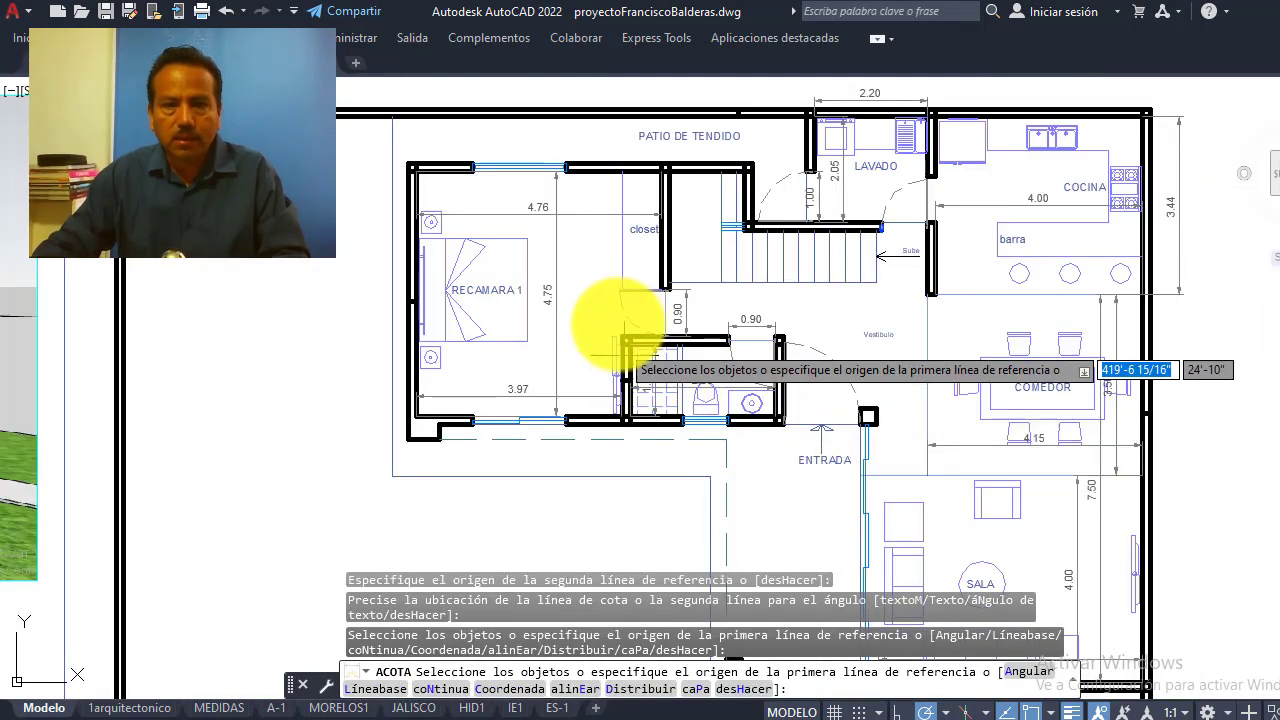
scroll(640, 380, "down", 2)
scroll(690, 430, "down", 2)
Add the horizontal 2.90 width dimension across the entry area
scroll(690, 480, "up", 2)
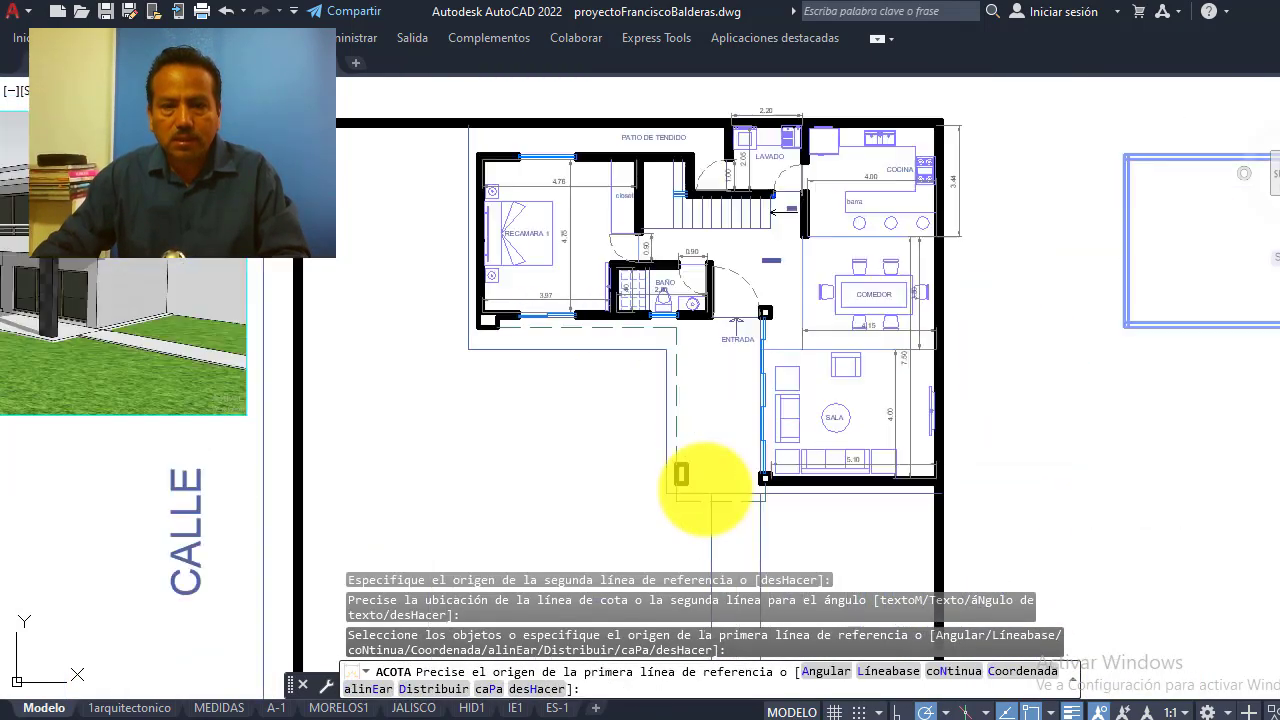
scroll(614, 510, "up", 3)
scroll(545, 487, "up", 2)
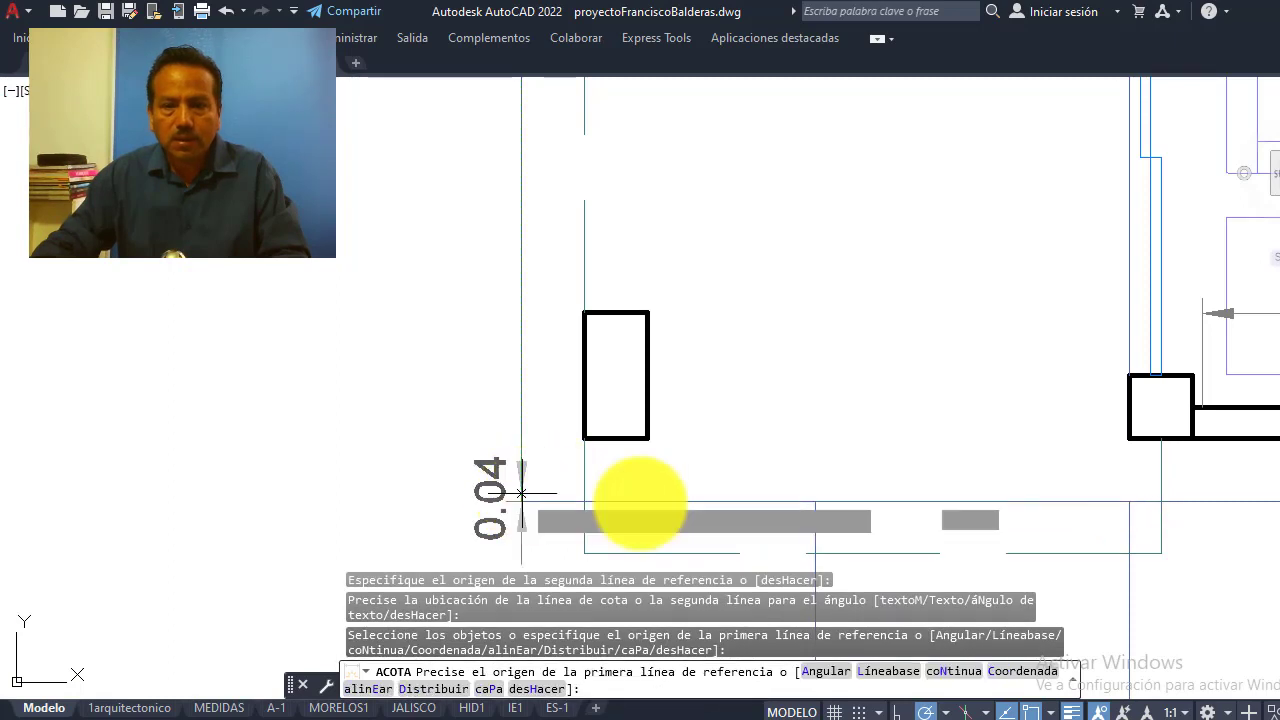
left_click(521, 493)
scroll(977, 500, "down", 1)
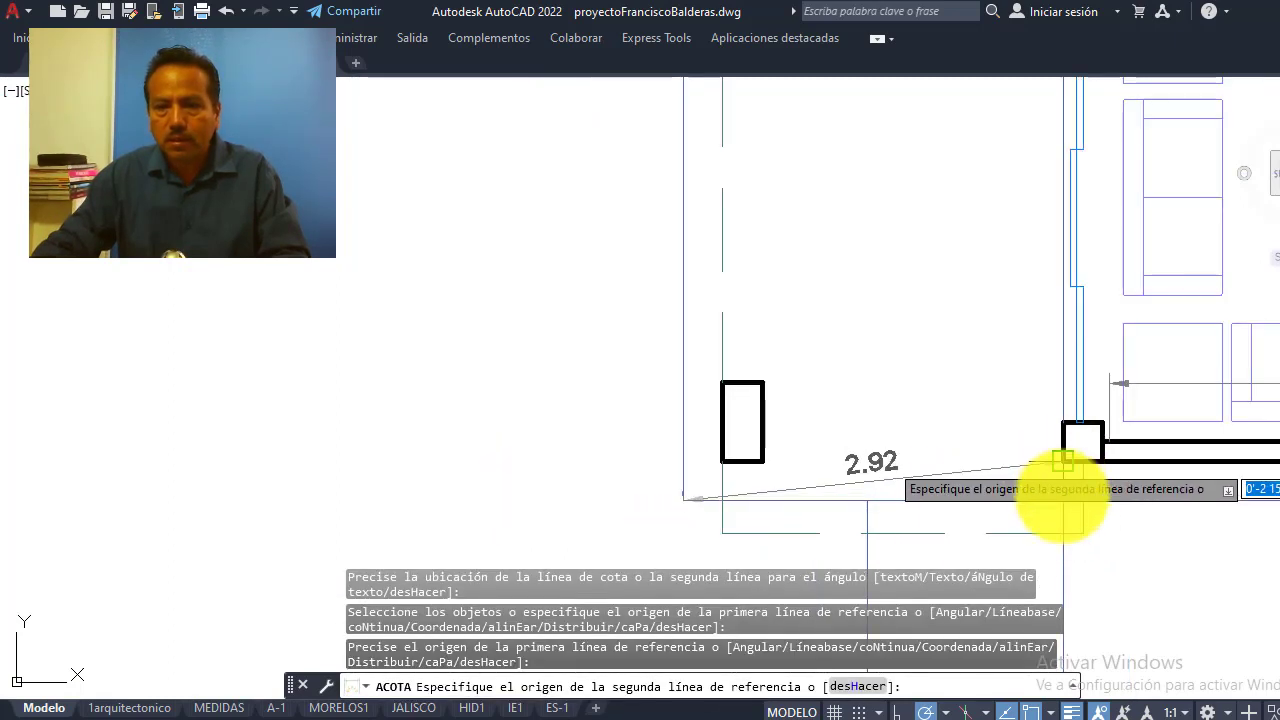
left_click(1063, 501)
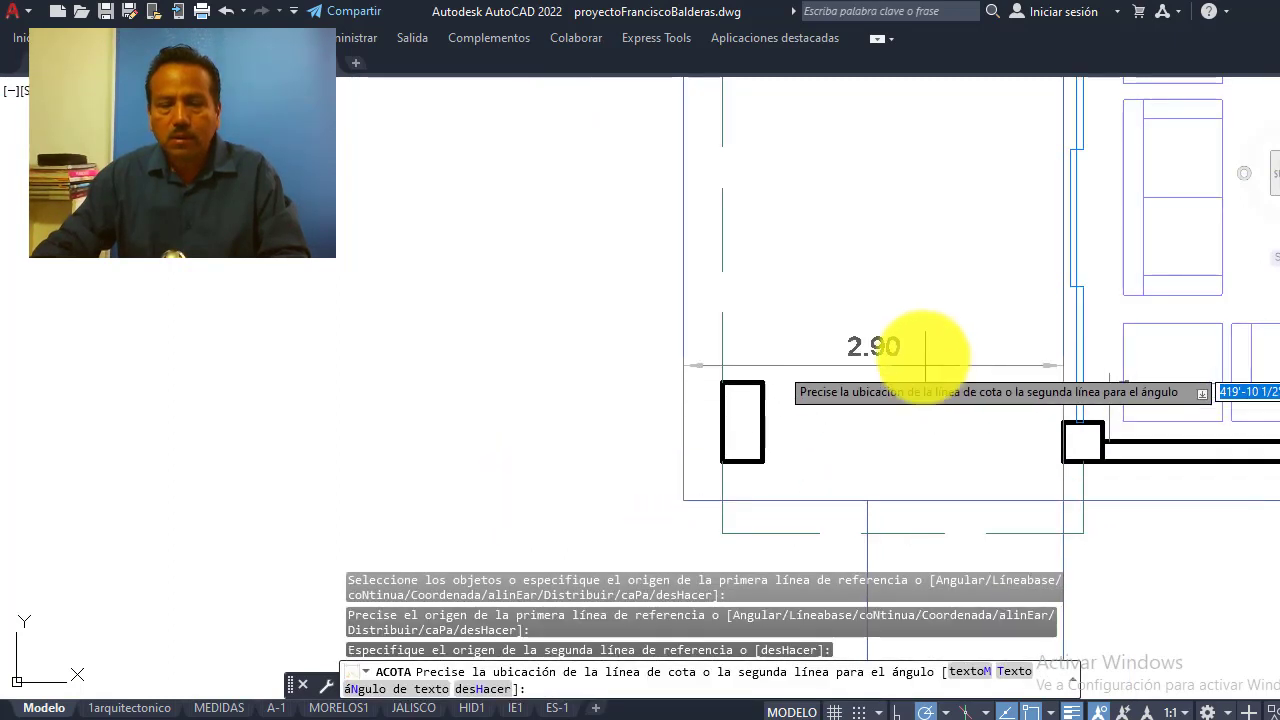
left_click(900, 442)
Add the 5.44 length dimension along the passage below ENTRADA
scroll(863, 460, "down", 2)
middle_click_drag(863, 457, 881, 545)
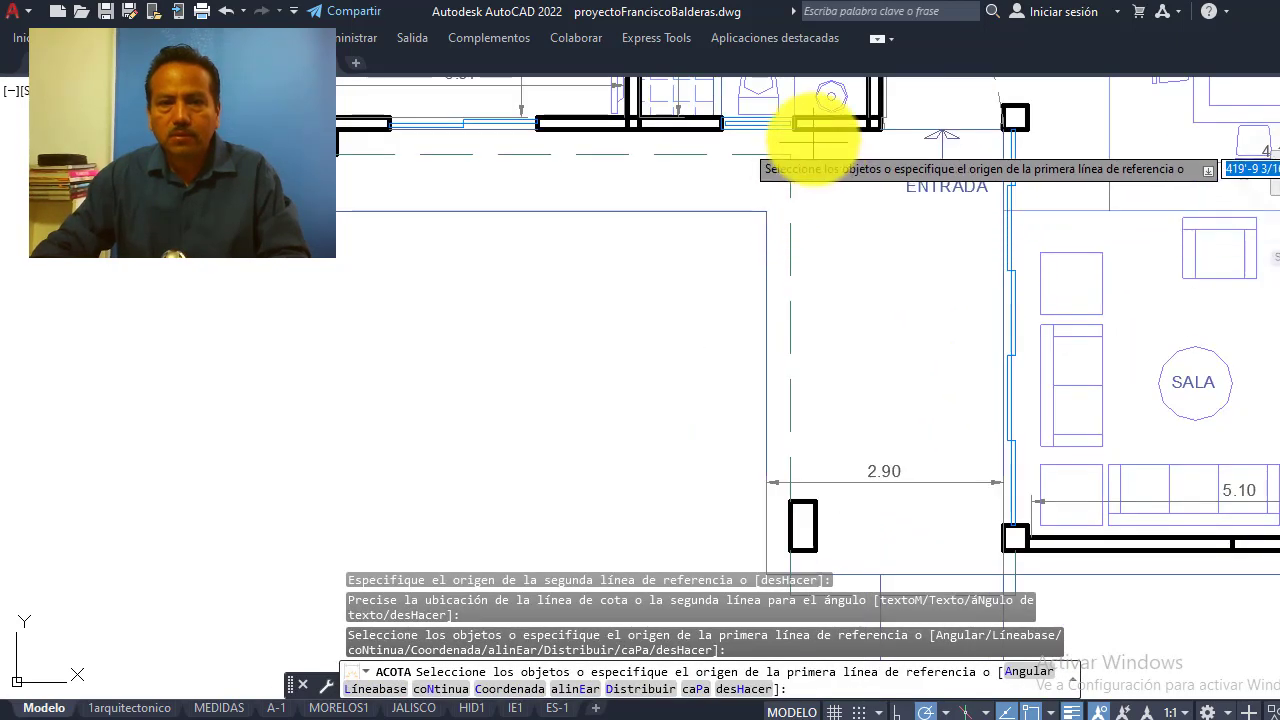
left_click(810, 125)
left_click(829, 129)
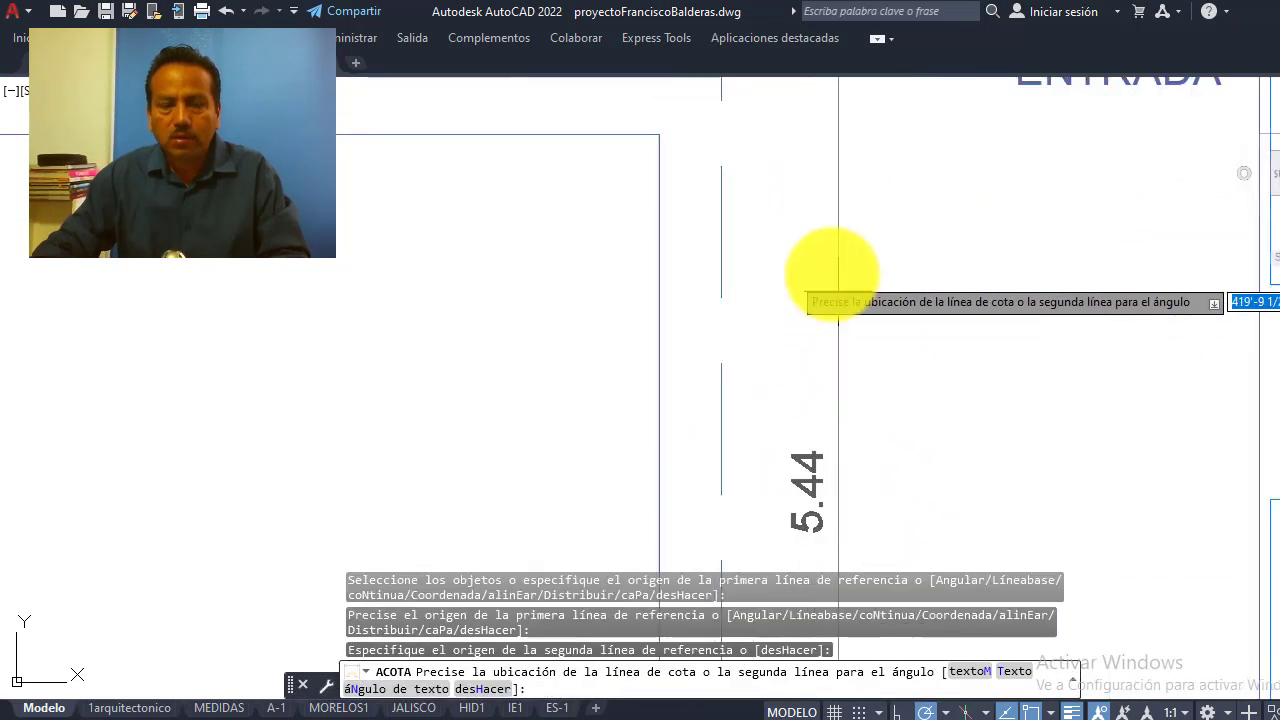
scroll(838, 340, "down", 2)
scroll(838, 340, "up", 4)
scroll(826, 337, "down", 4)
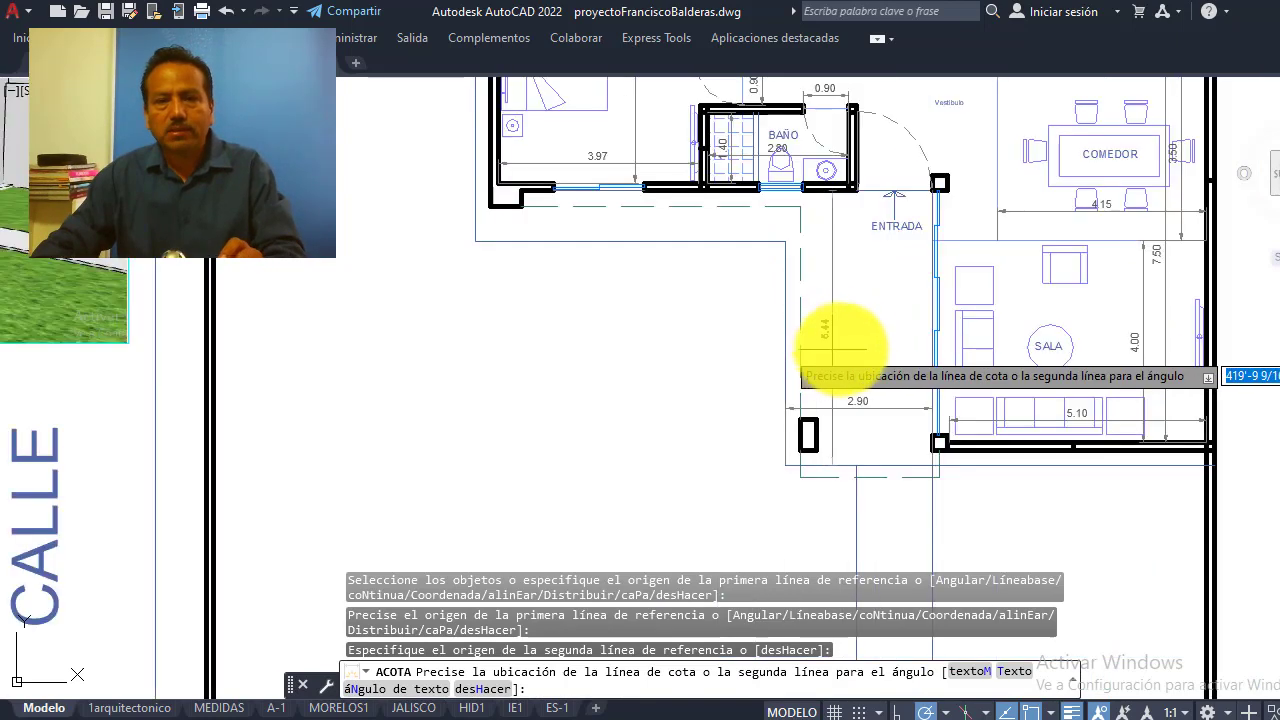
scroll(831, 348, "up", 2)
left_click(823, 345)
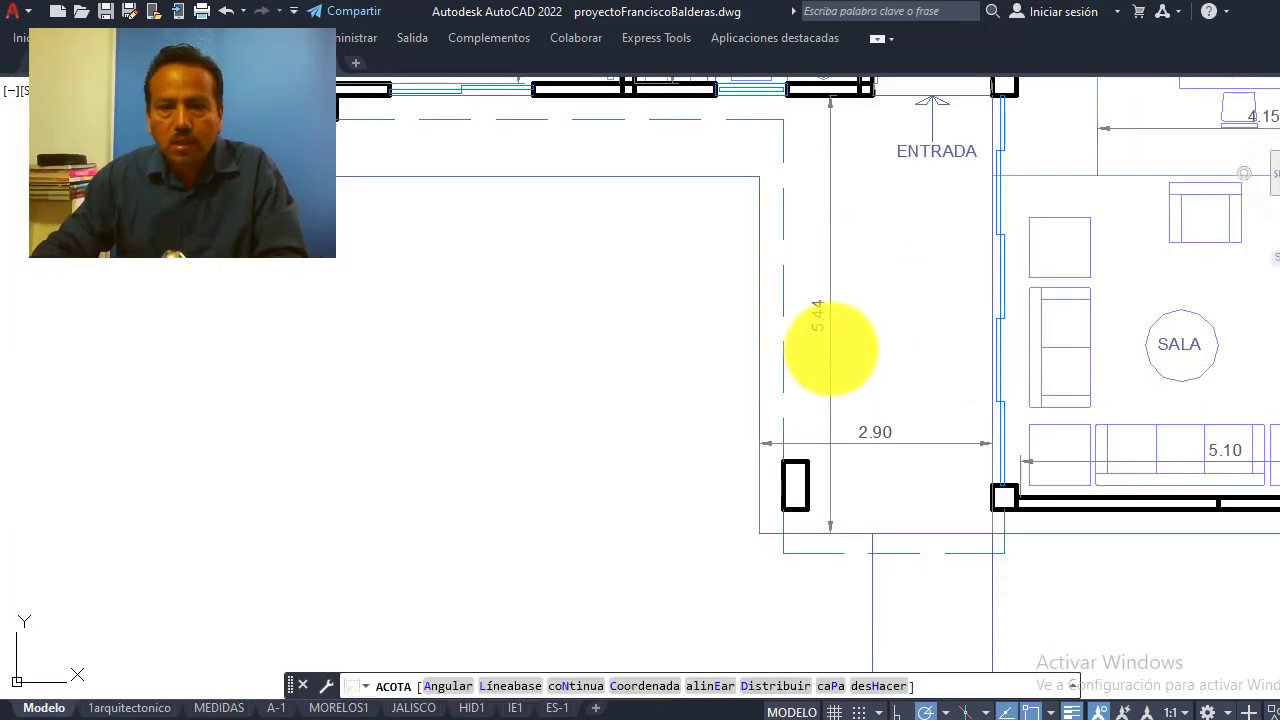
scroll(823, 348, "up", 4)
scroll(766, 323, "down", 3)
scroll(763, 423, "down", 2)
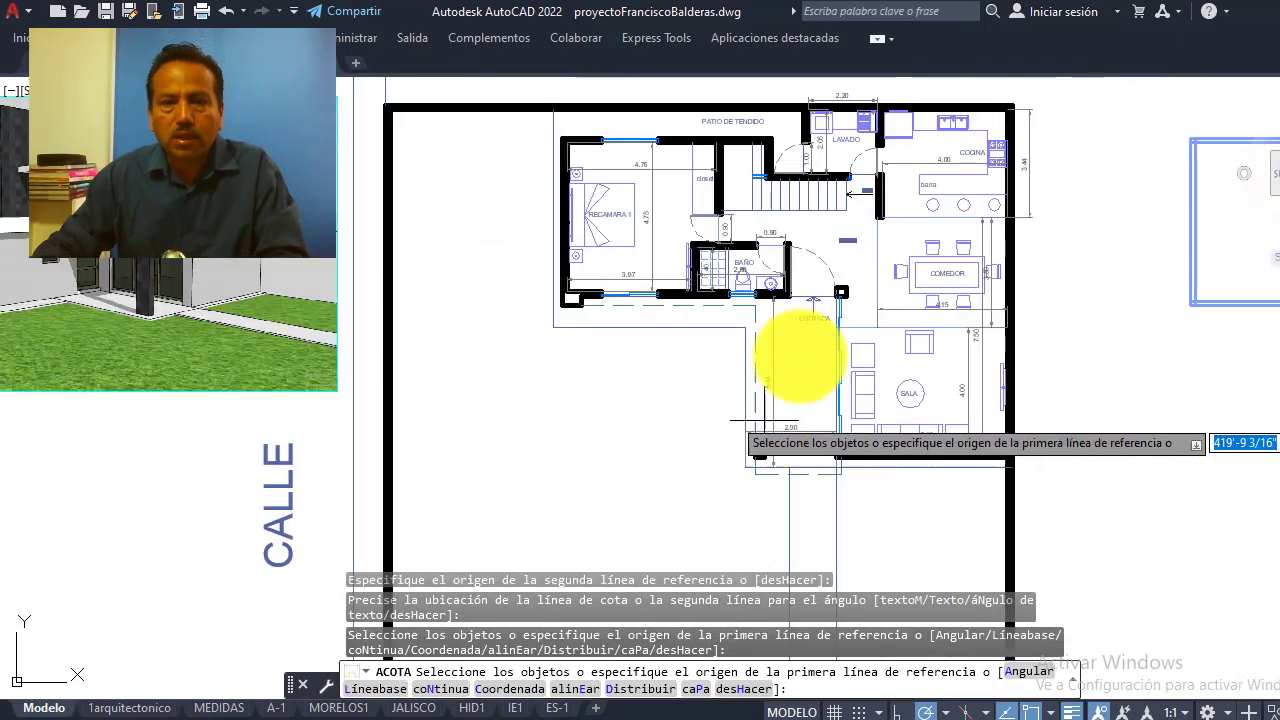
scroll(800, 357, "up", 2)
Dimension the ground-floor stair with a 1.00 side gap and a 0.30 tread width
scroll(829, 300, "up", 2)
scroll(830, 340, "up", 2)
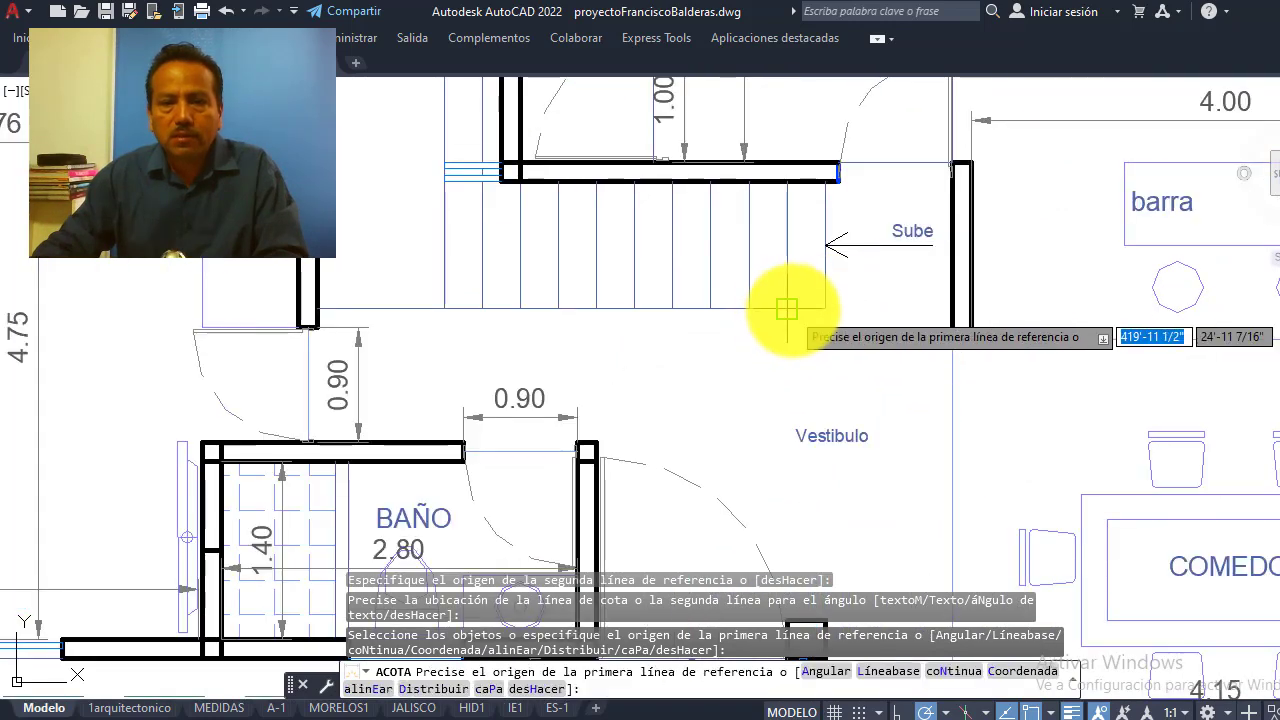
left_click(787, 308)
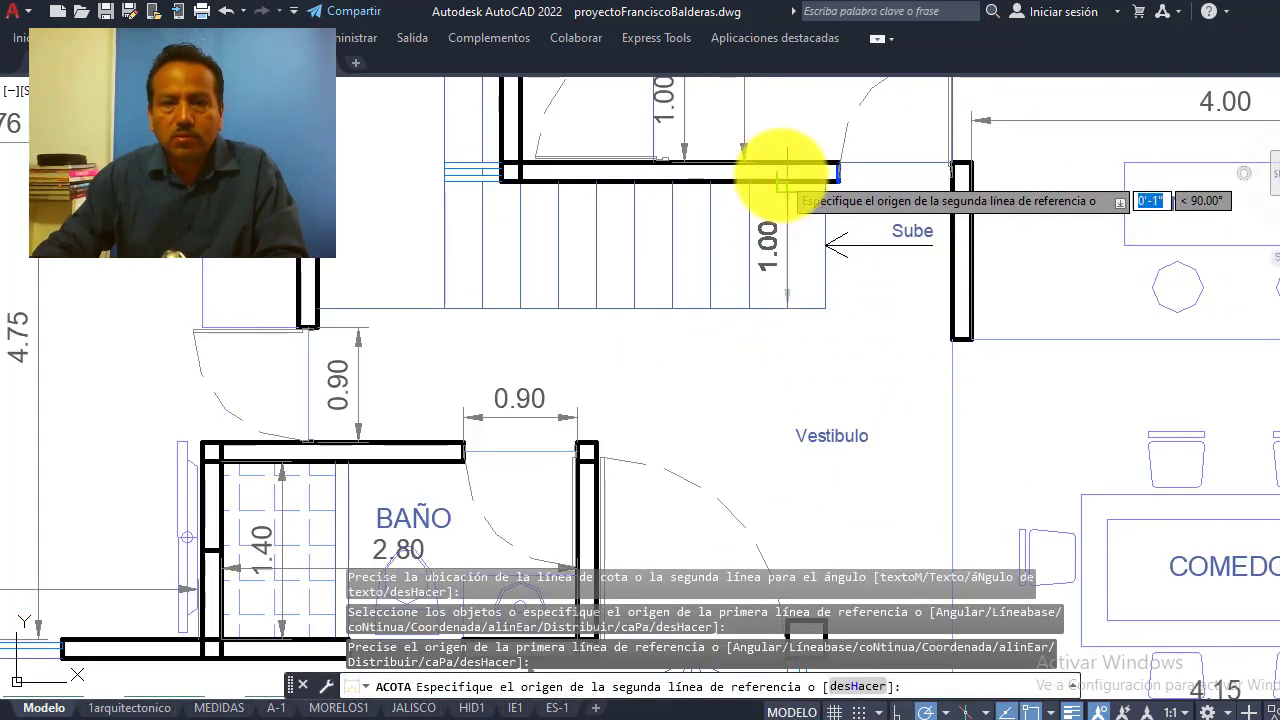
left_click(785, 181)
left_click(763, 258)
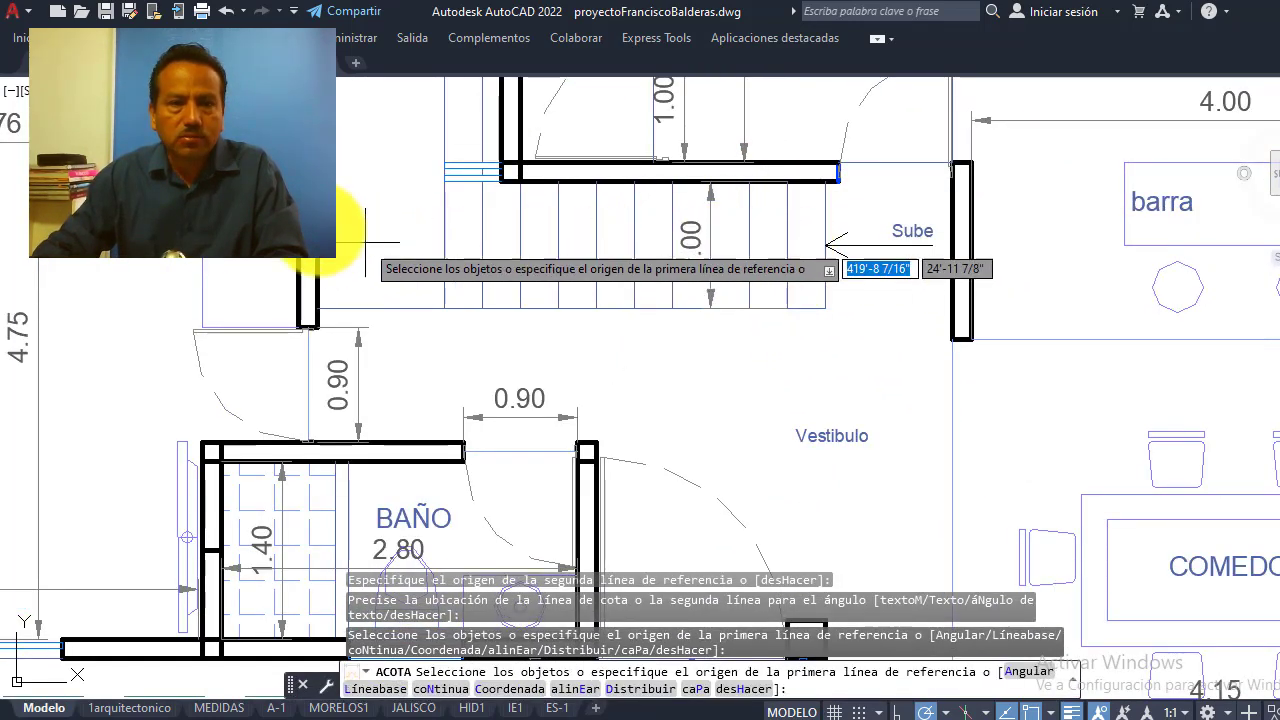
left_click(787, 308)
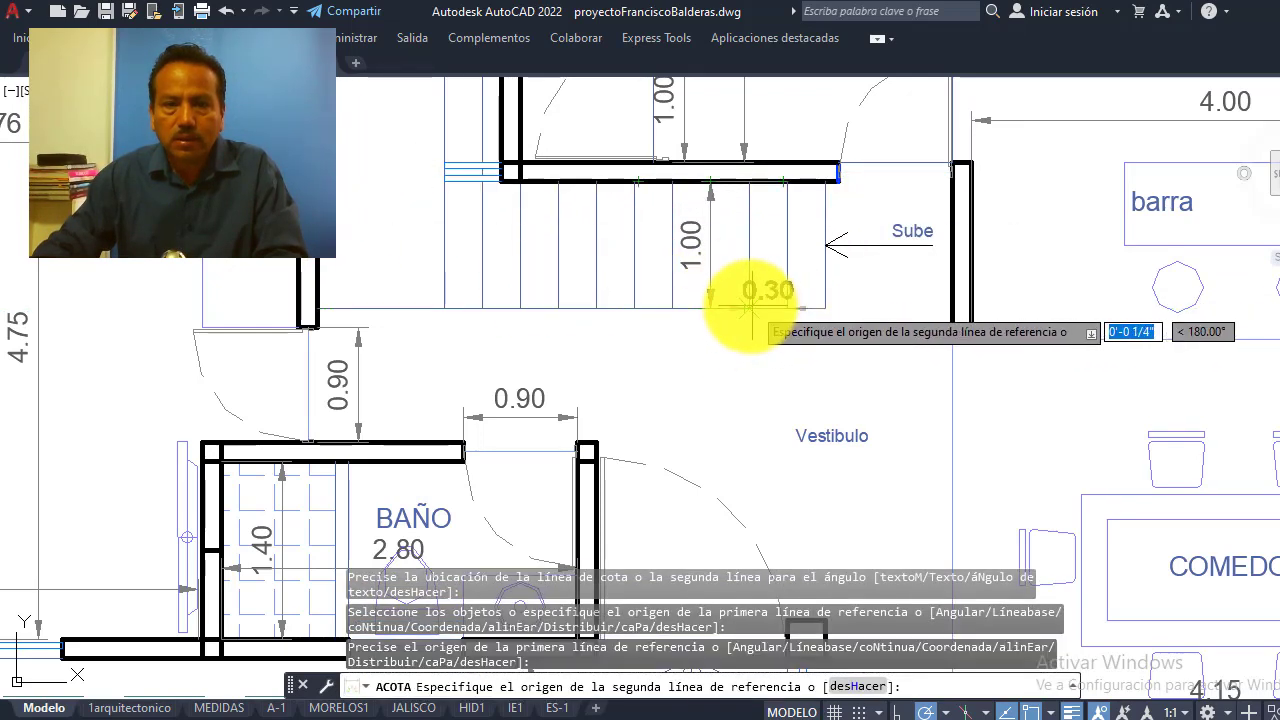
left_click(748, 308)
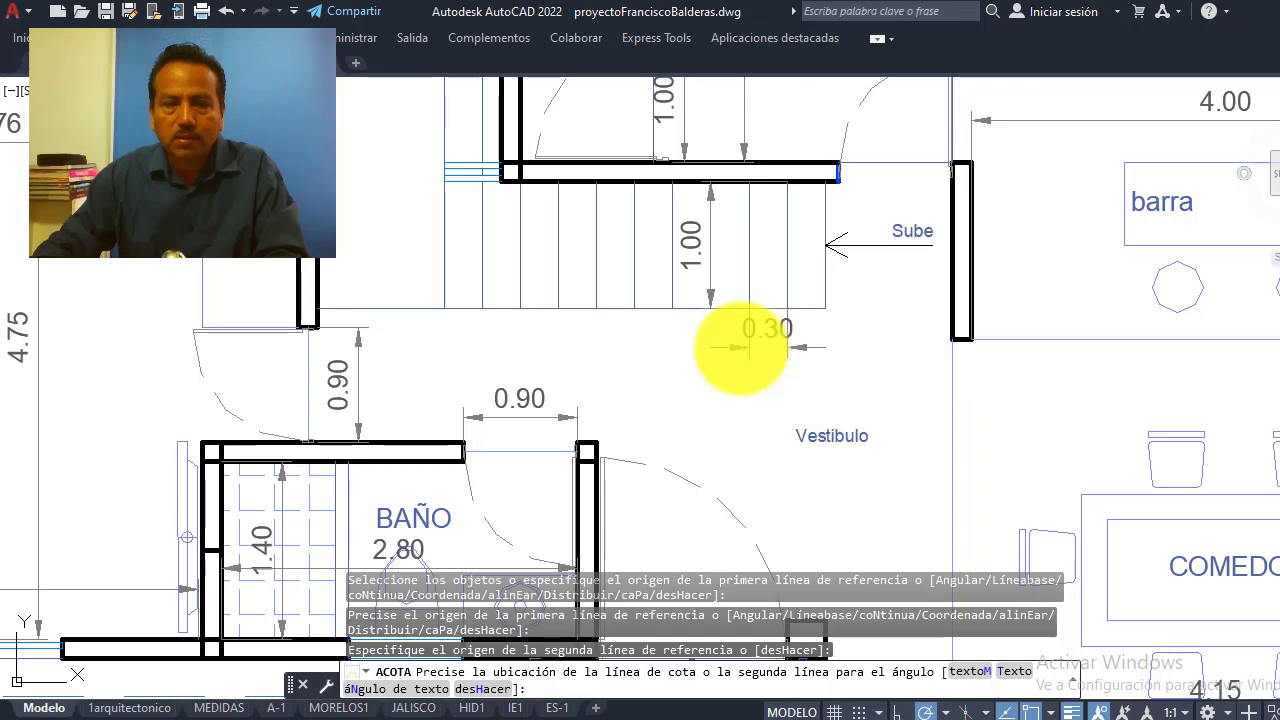
left_click(740, 348)
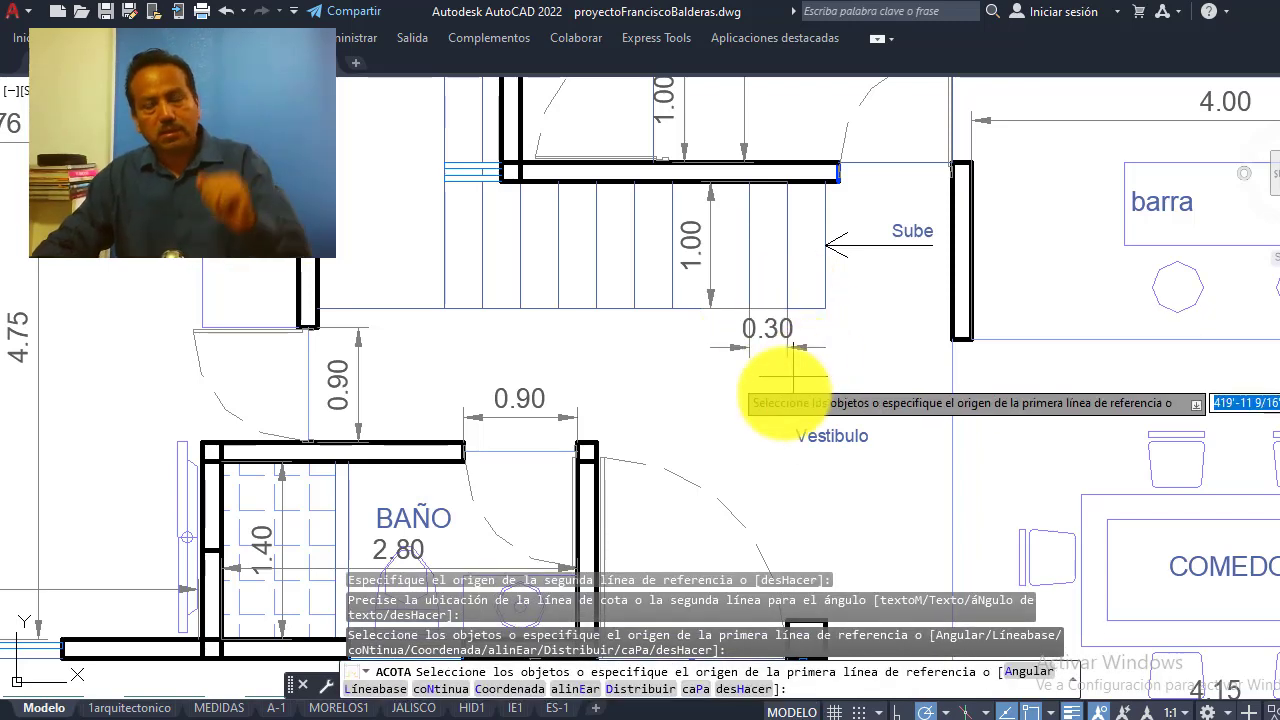
scroll(697, 390, "down", 2)
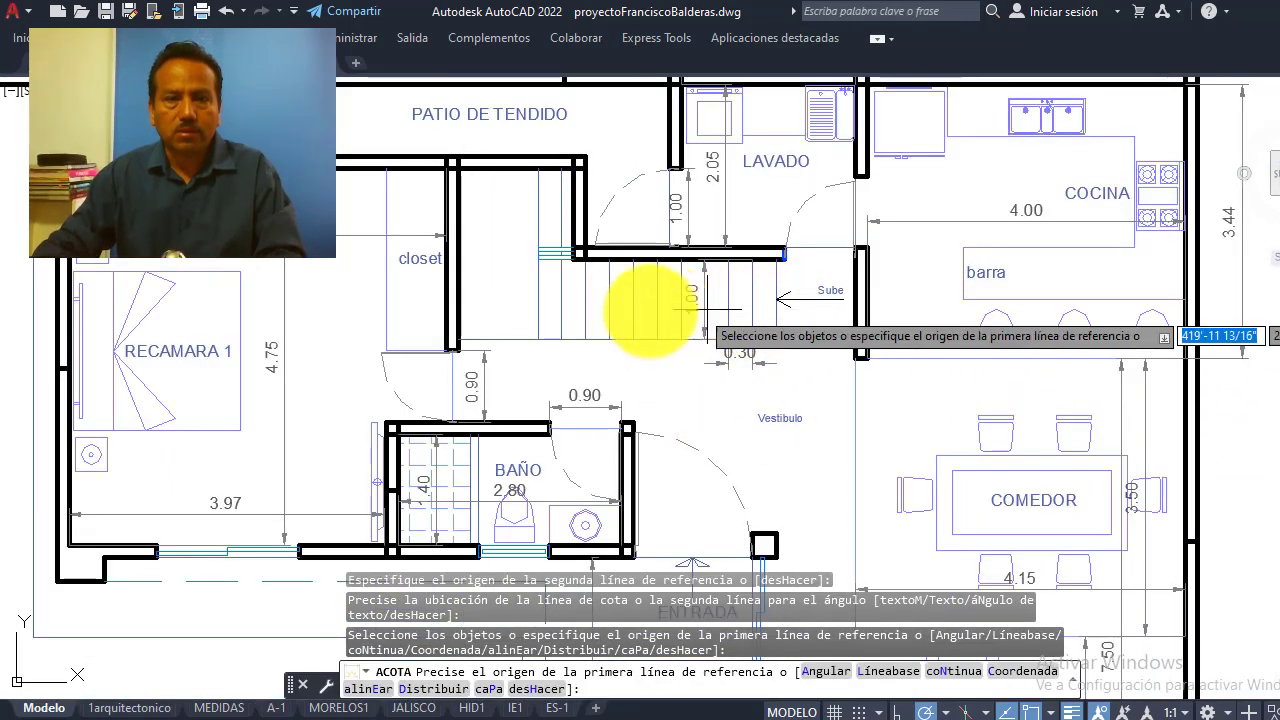
Place a 1.50 dimension between the two walkway lines in the JARDIN
scroll(771, 271, "down", 2)
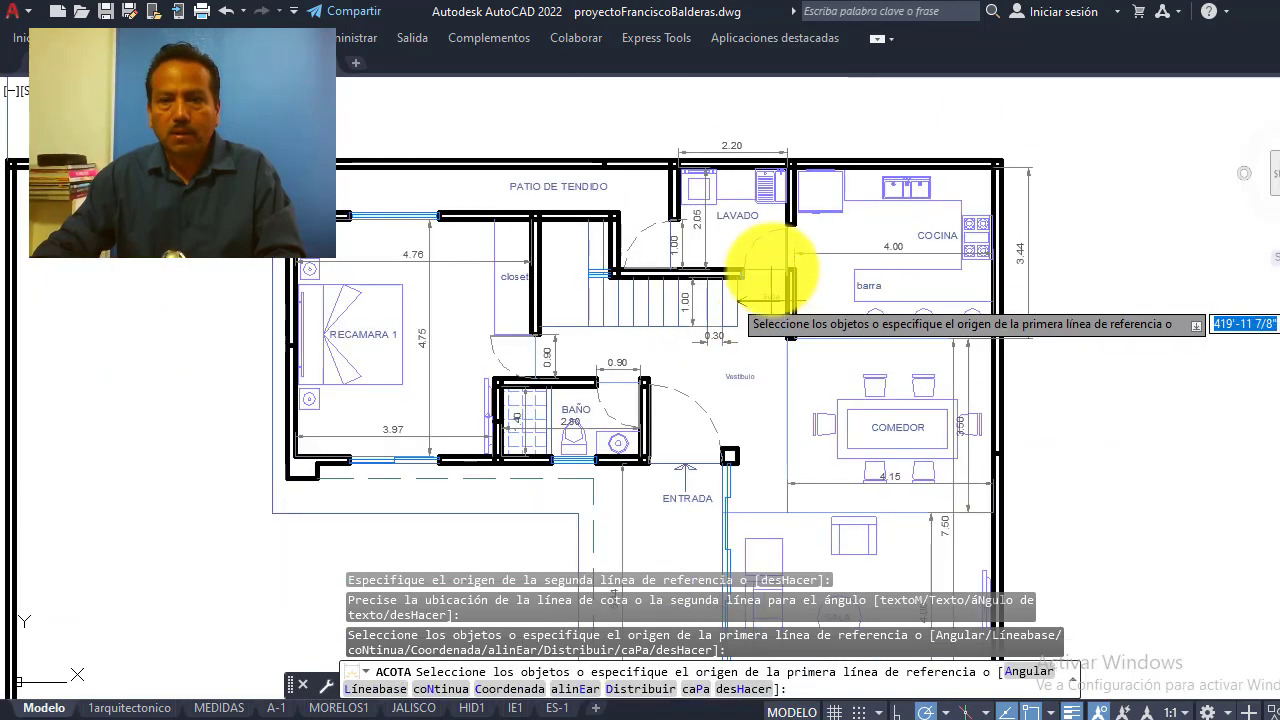
scroll(737, 251, "down", 2)
scroll(762, 345, "down", 2)
scroll(749, 290, "up", 2)
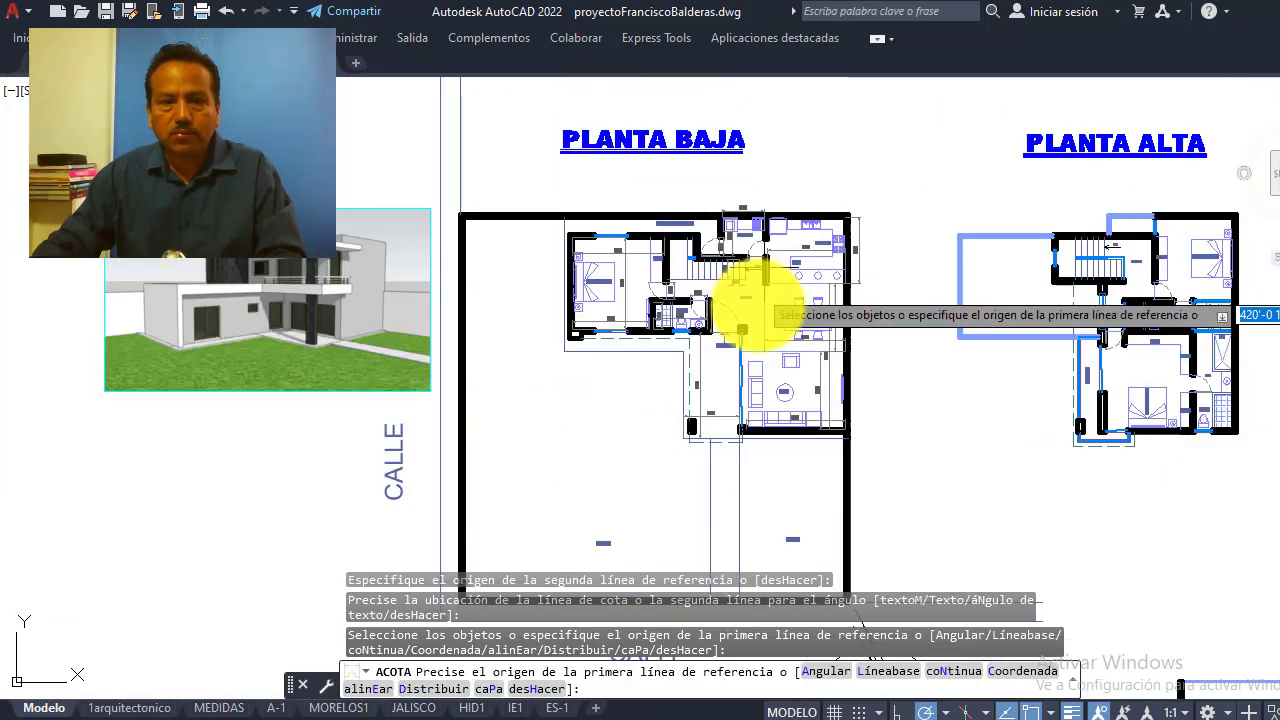
scroll(790, 360, "up", 2)
scroll(706, 268, "down", 3)
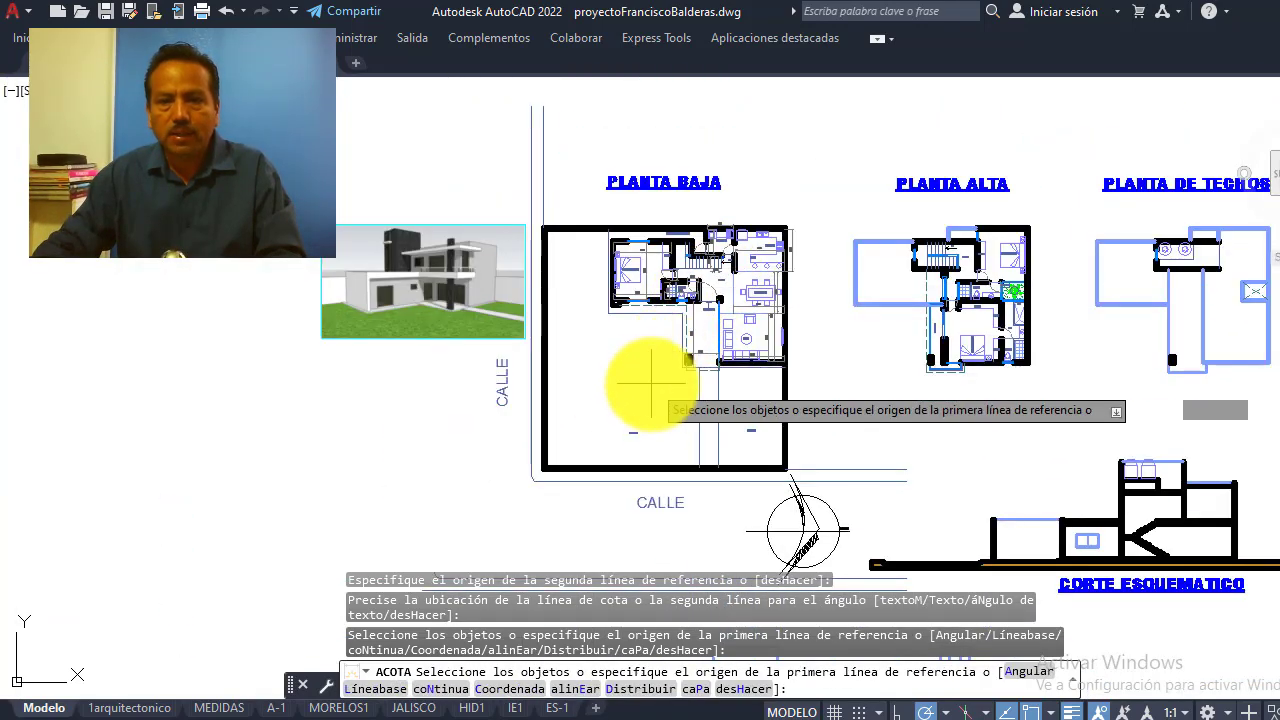
scroll(697, 423, "up", 2)
scroll(702, 415, "up", 2)
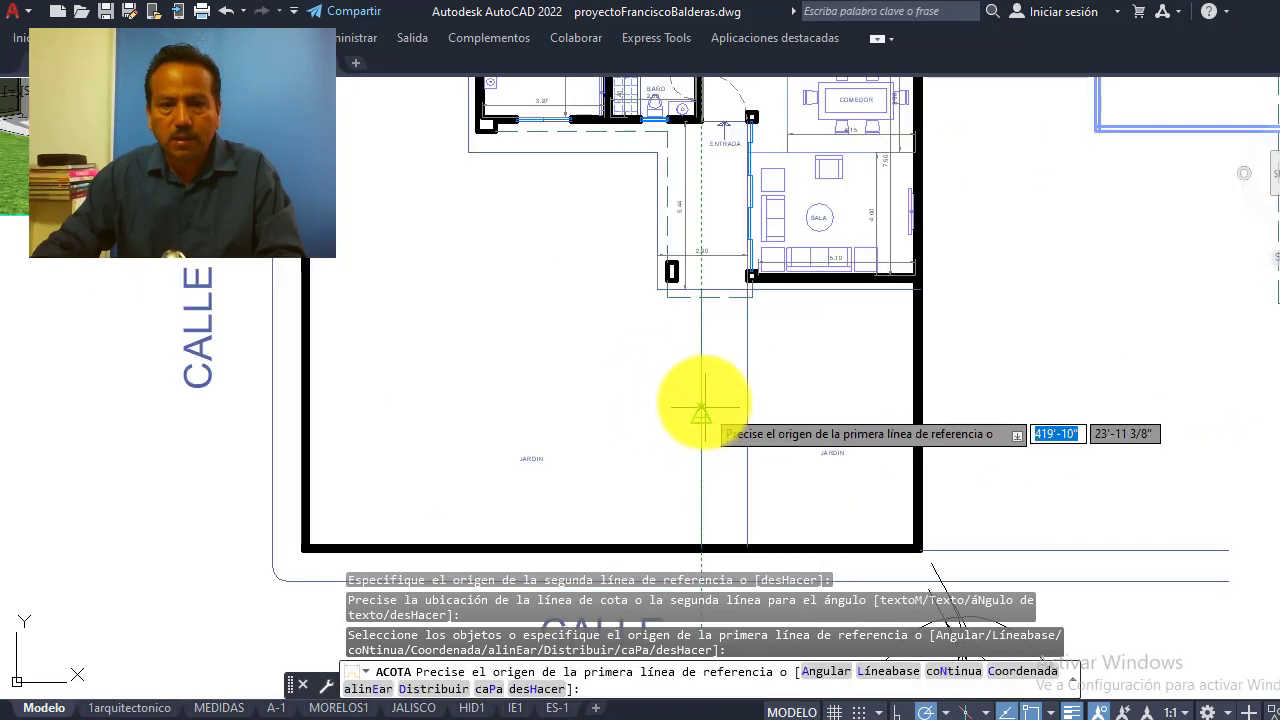
scroll(703, 410, "up", 2)
left_click(699, 423)
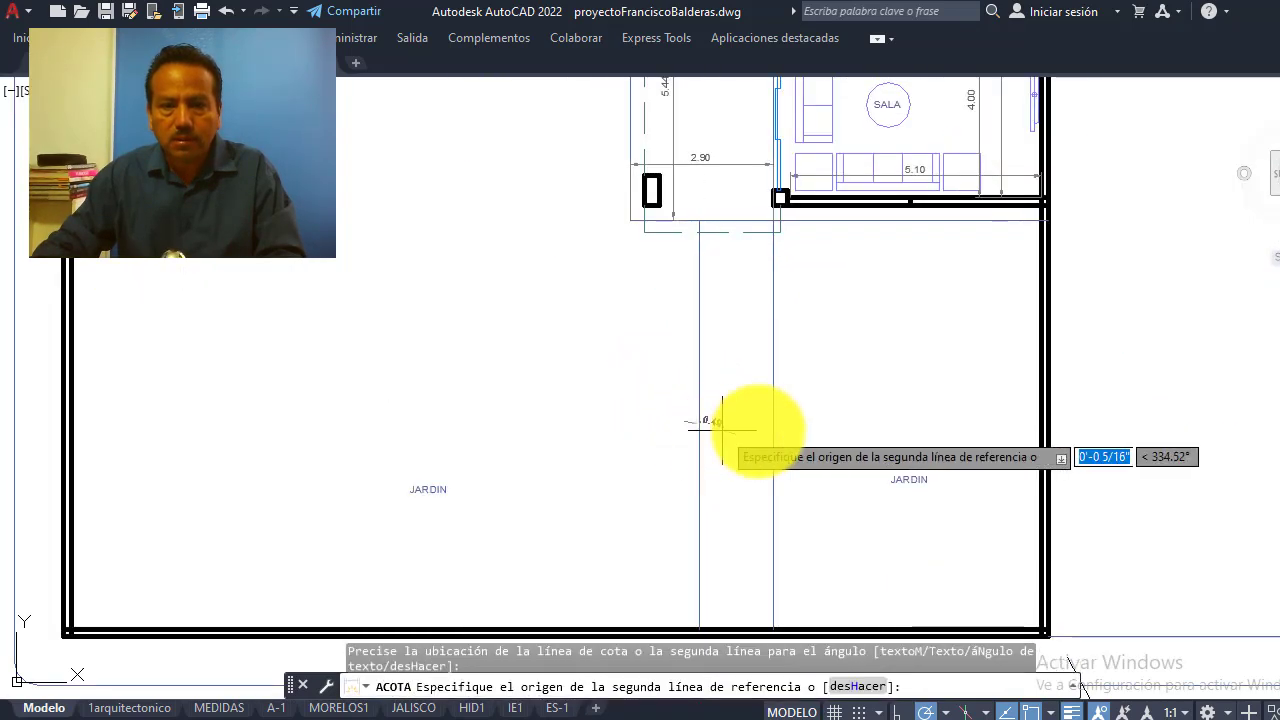
left_click(772, 425)
scroll(760, 418, "up", 3)
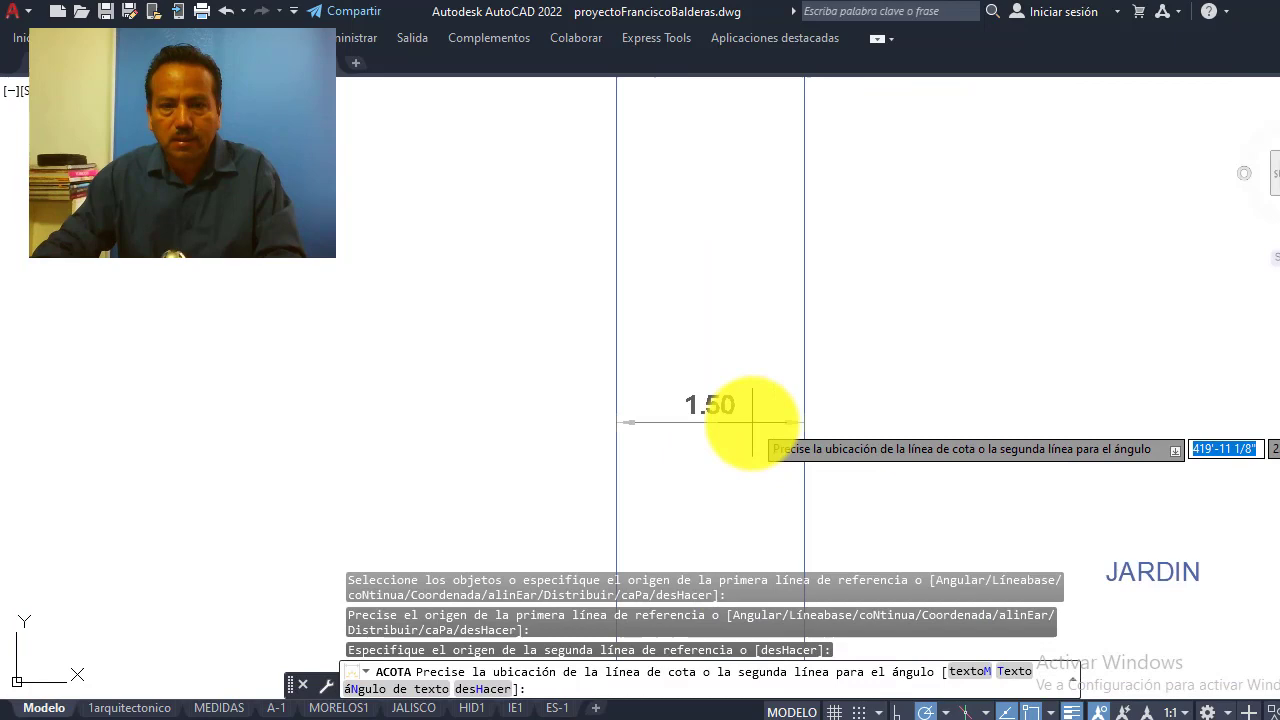
left_click(737, 311)
scroll(683, 380, "down", 3)
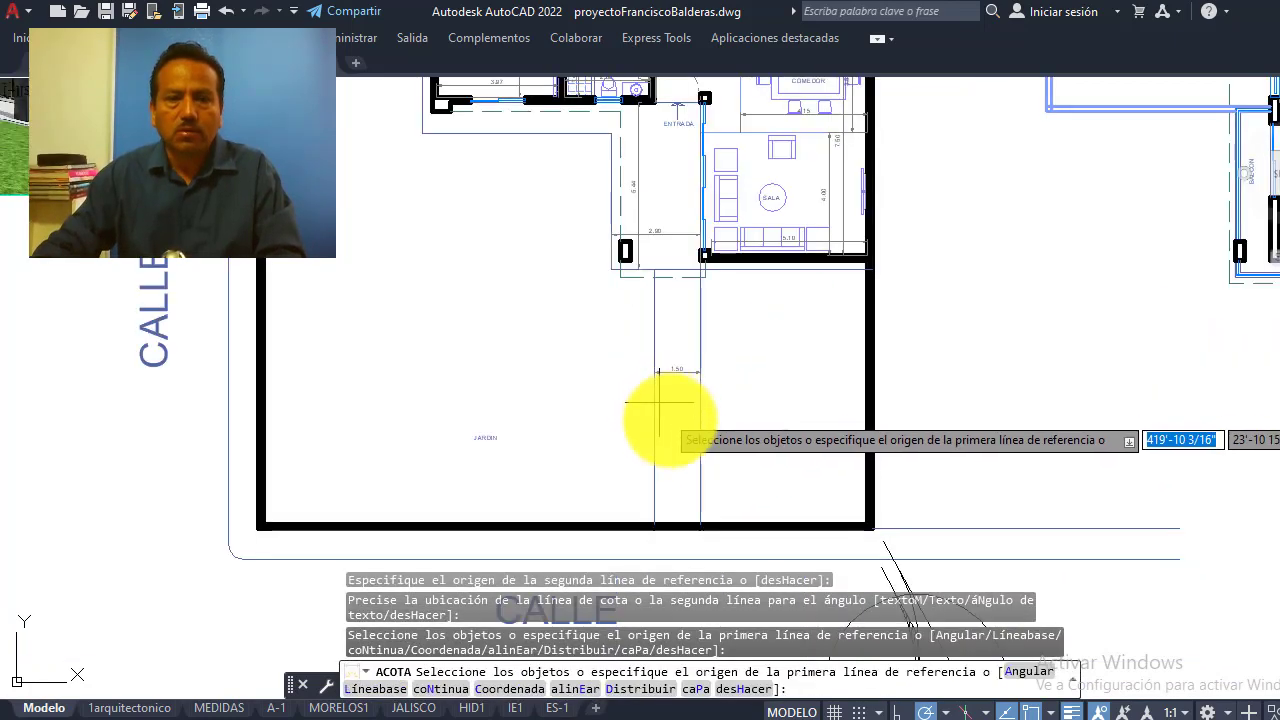
scroll(670, 400, "down", 1)
scroll(660, 380, "down", 2)
scroll(640, 425, "down", 2)
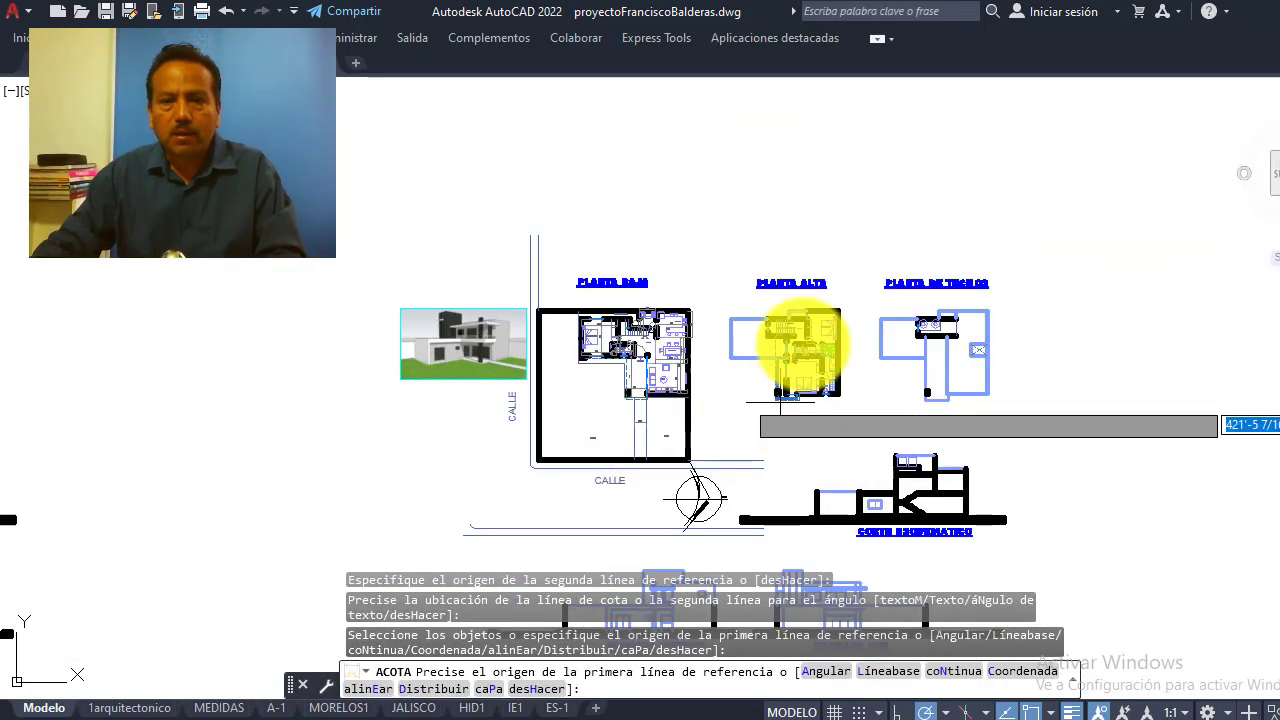
Dimension RECAMARA 2 from the closet wall to the opposite wall as 4.45
scroll(803, 345, "up", 2)
scroll(857, 414, "up", 3)
scroll(849, 414, "up", 2)
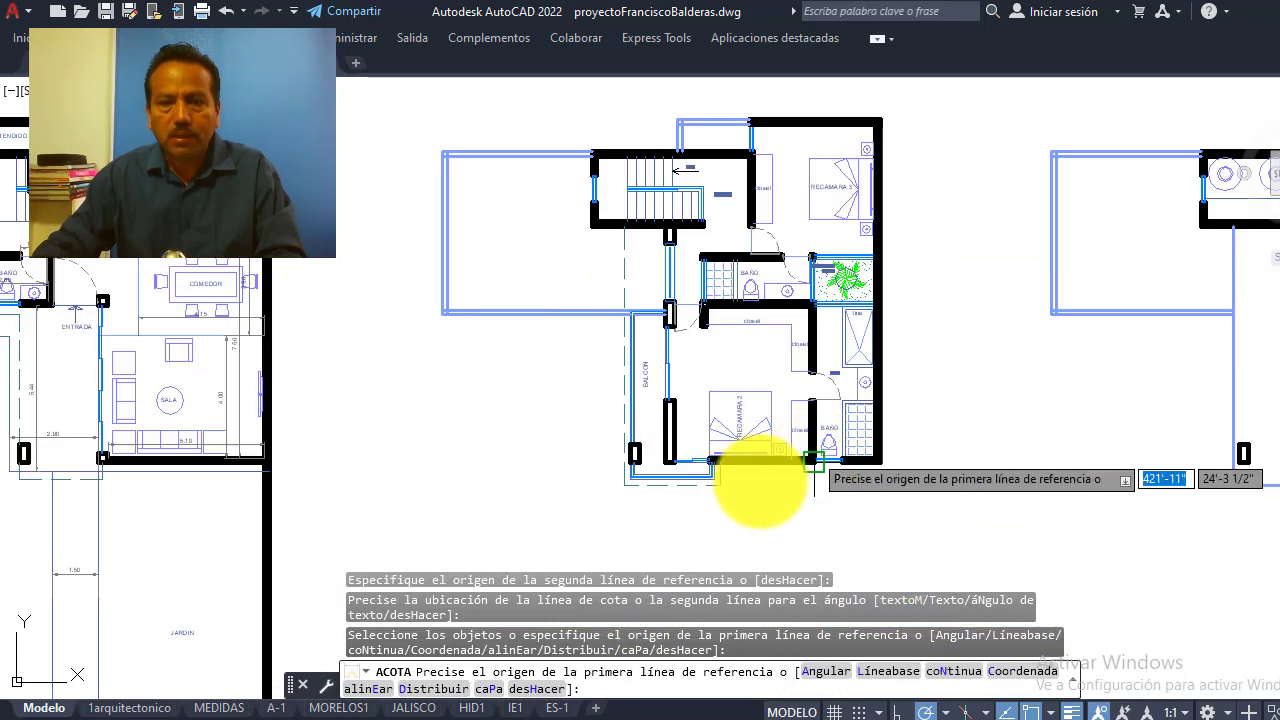
scroll(740, 460, "up", 2)
scroll(640, 455, "up", 2)
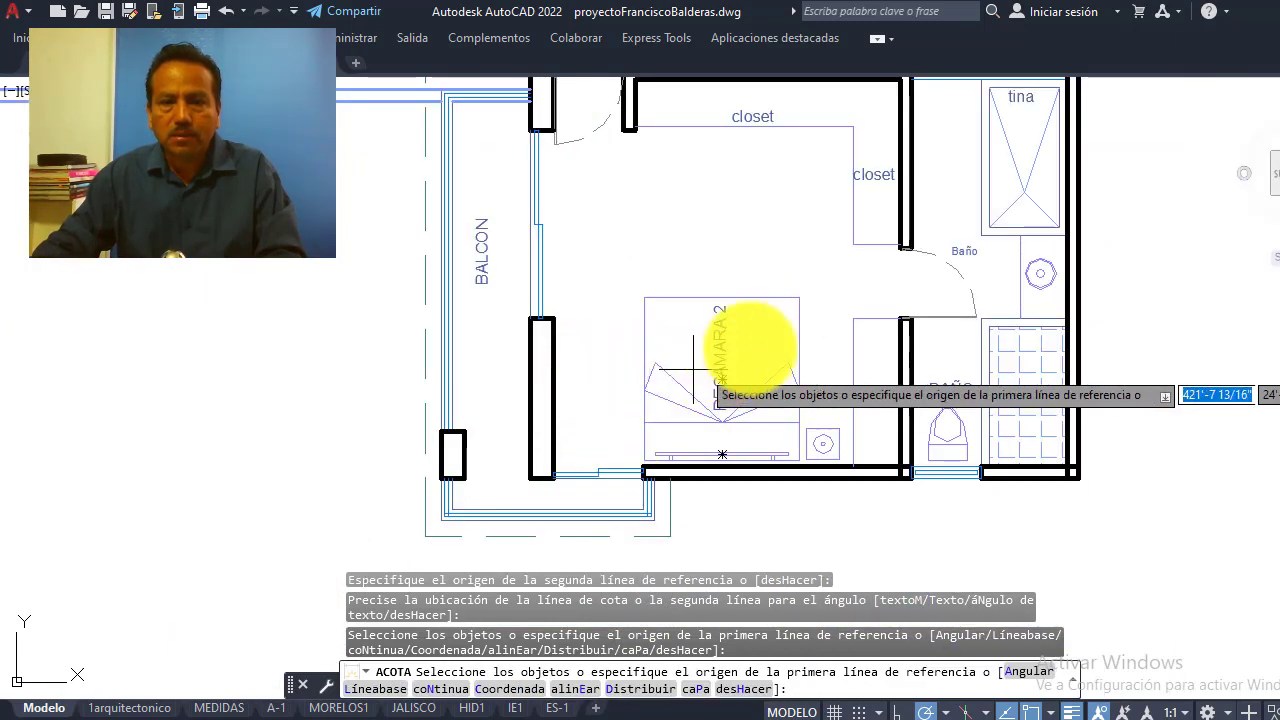
scroll(805, 313, "up", 2)
scroll(930, 322, "up", 2)
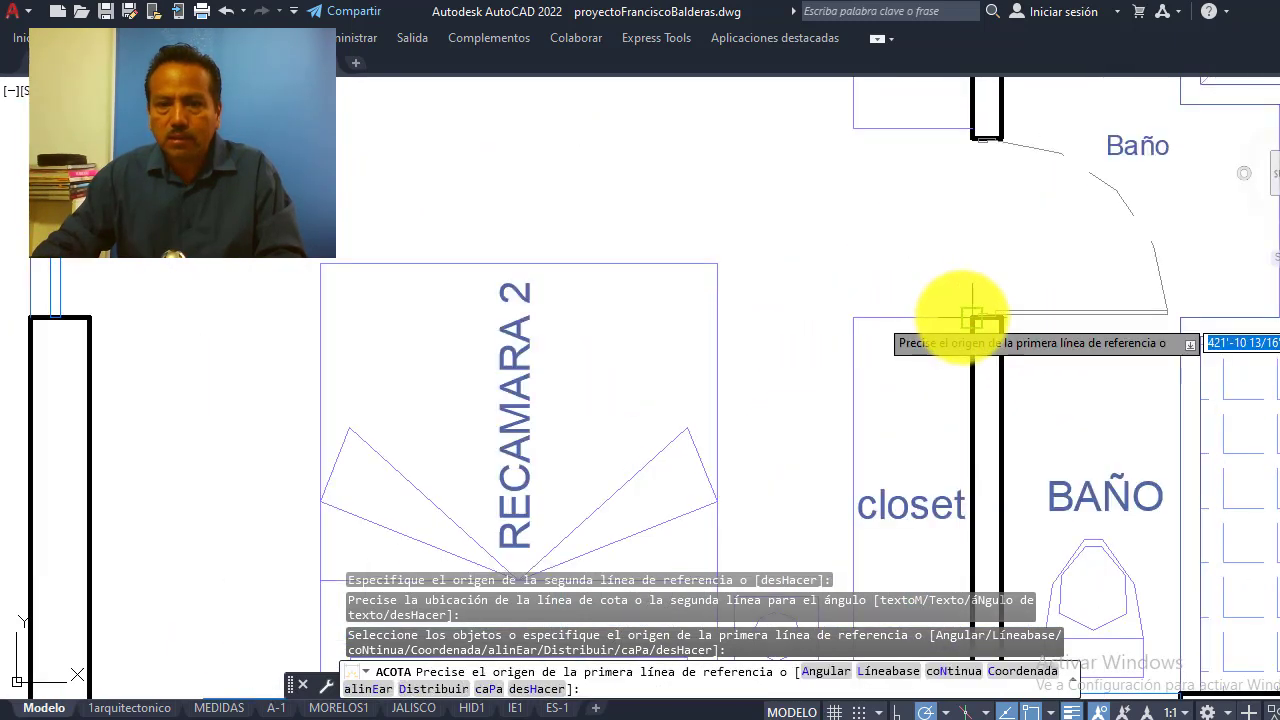
left_click(972, 318)
scroll(968, 316, "down", 2)
scroll(497, 327, "up", 4)
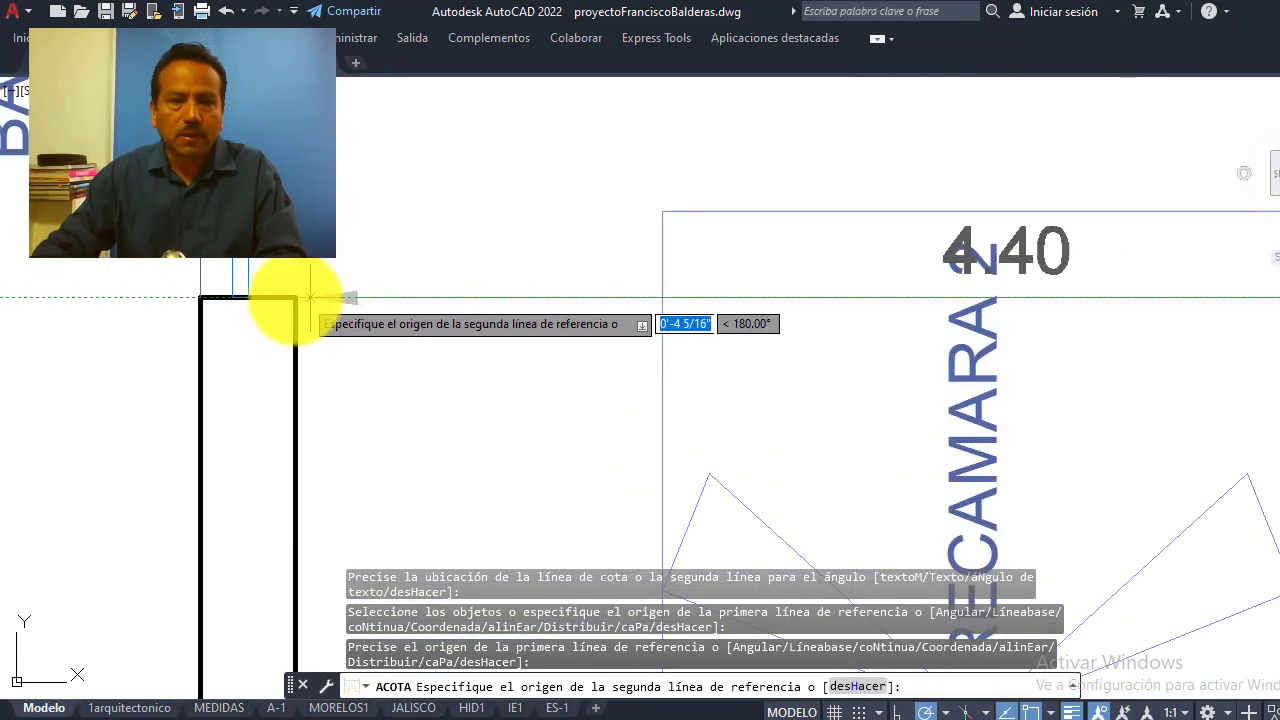
left_click(295, 297)
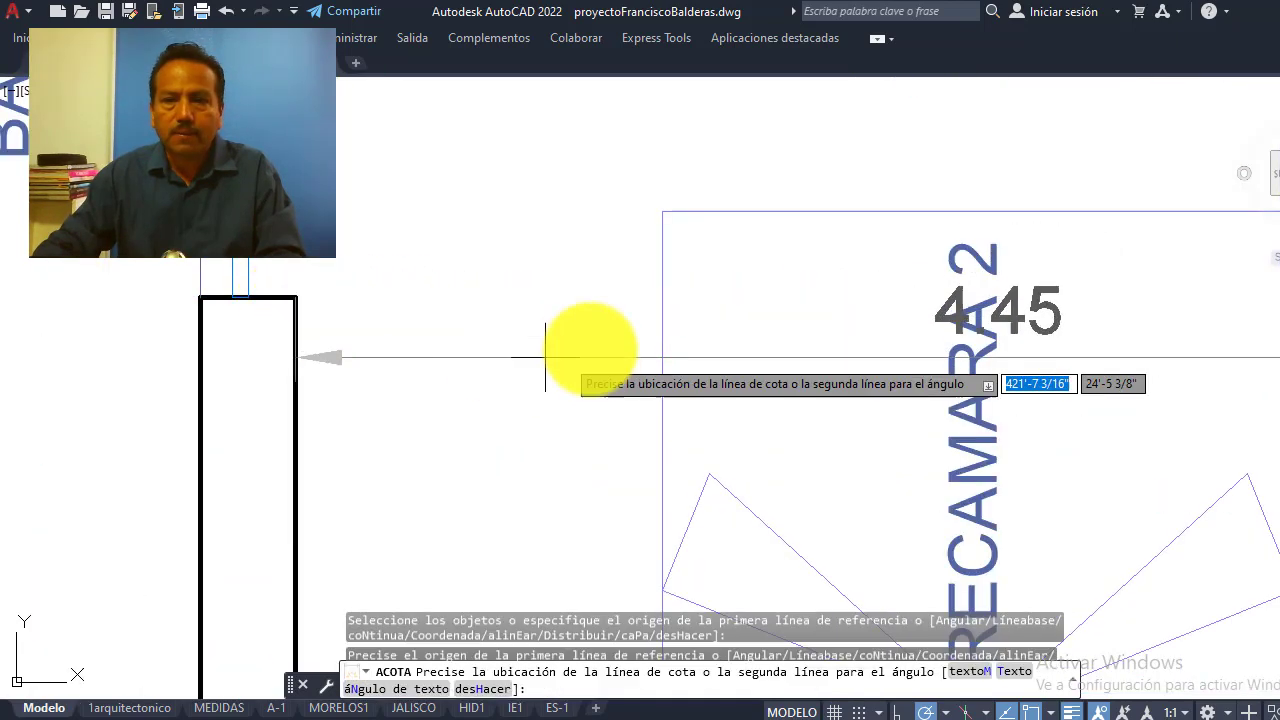
scroll(685, 310, "down", 6)
scroll(735, 378, "up", 6)
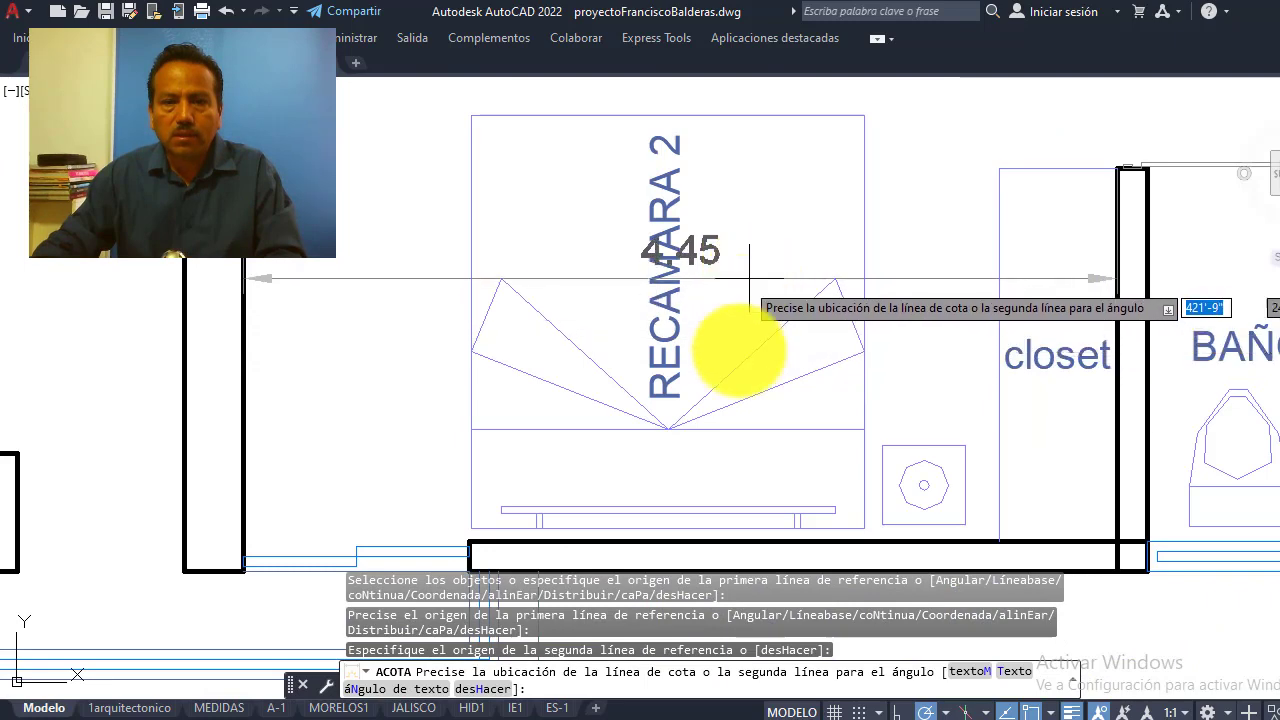
scroll(748, 278, "down", 5)
scroll(714, 366, "up", 3)
scroll(720, 309, "up", 3)
left_click(643, 512)
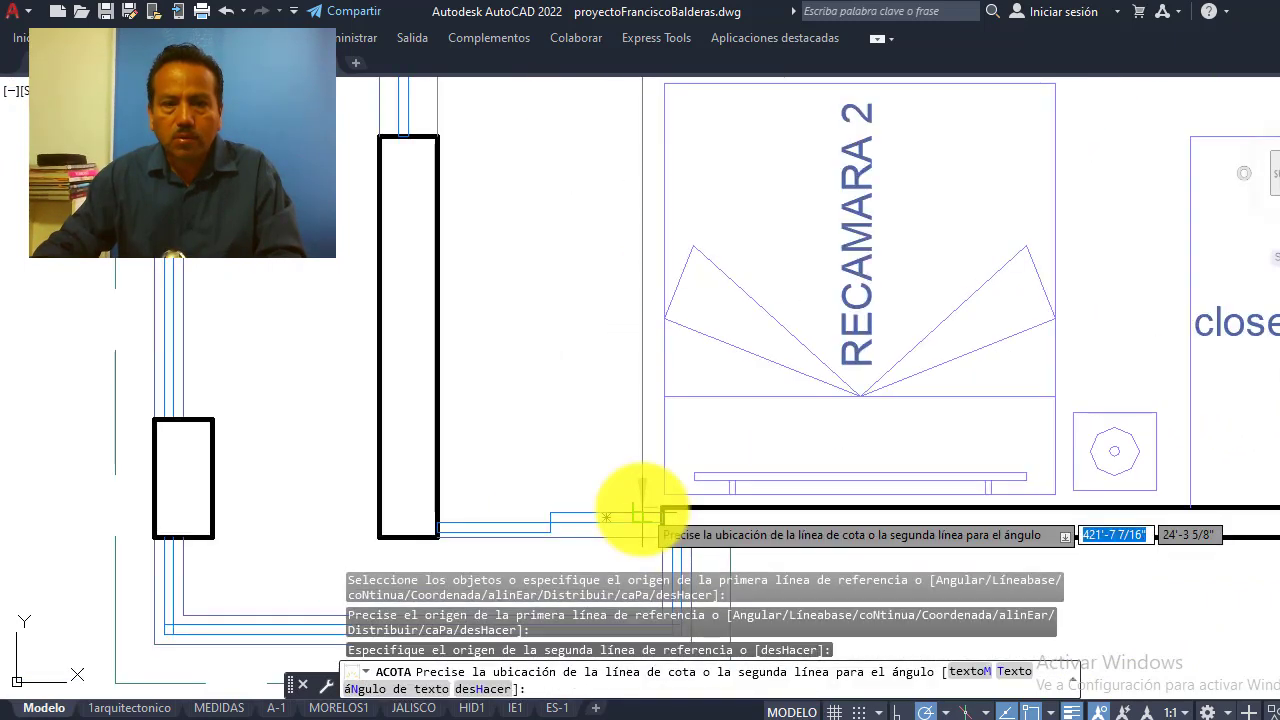
scroll(643, 512, "down", 5)
scroll(694, 366, "up", 3)
scroll(766, 357, "up", 3)
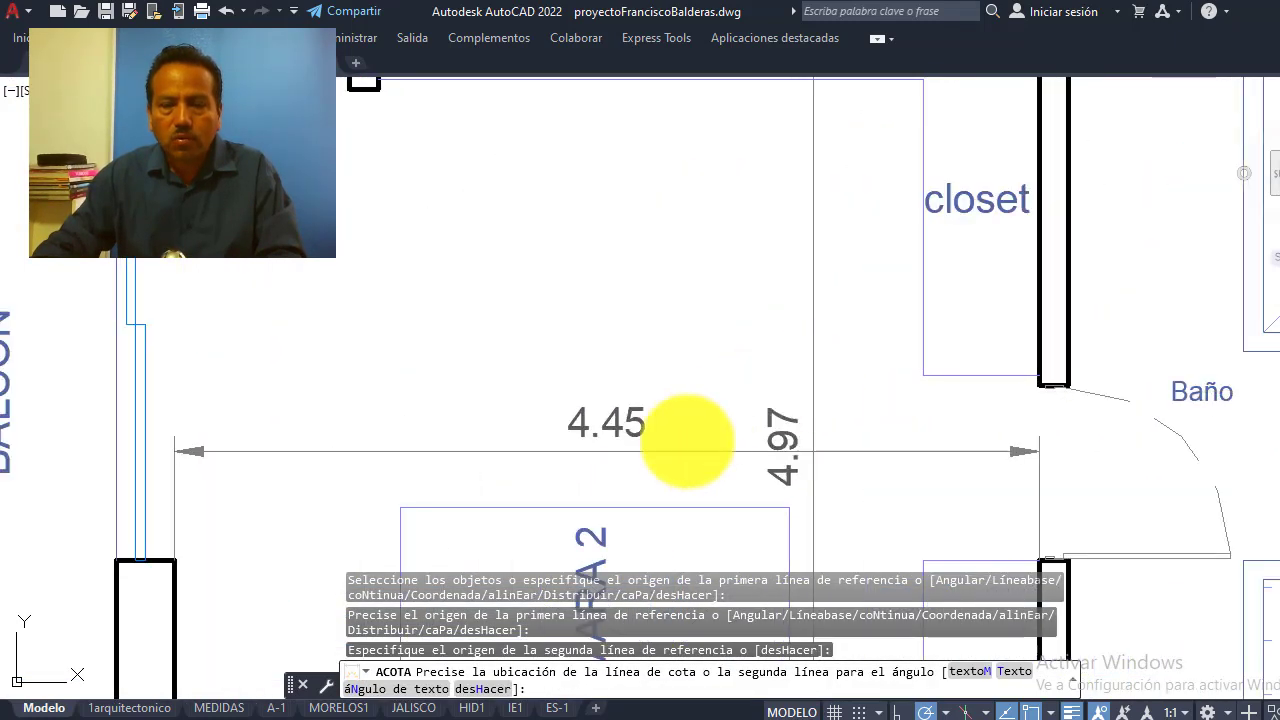
left_click(688, 442)
scroll(744, 315, "down", 2)
scroll(750, 245, "down", 2)
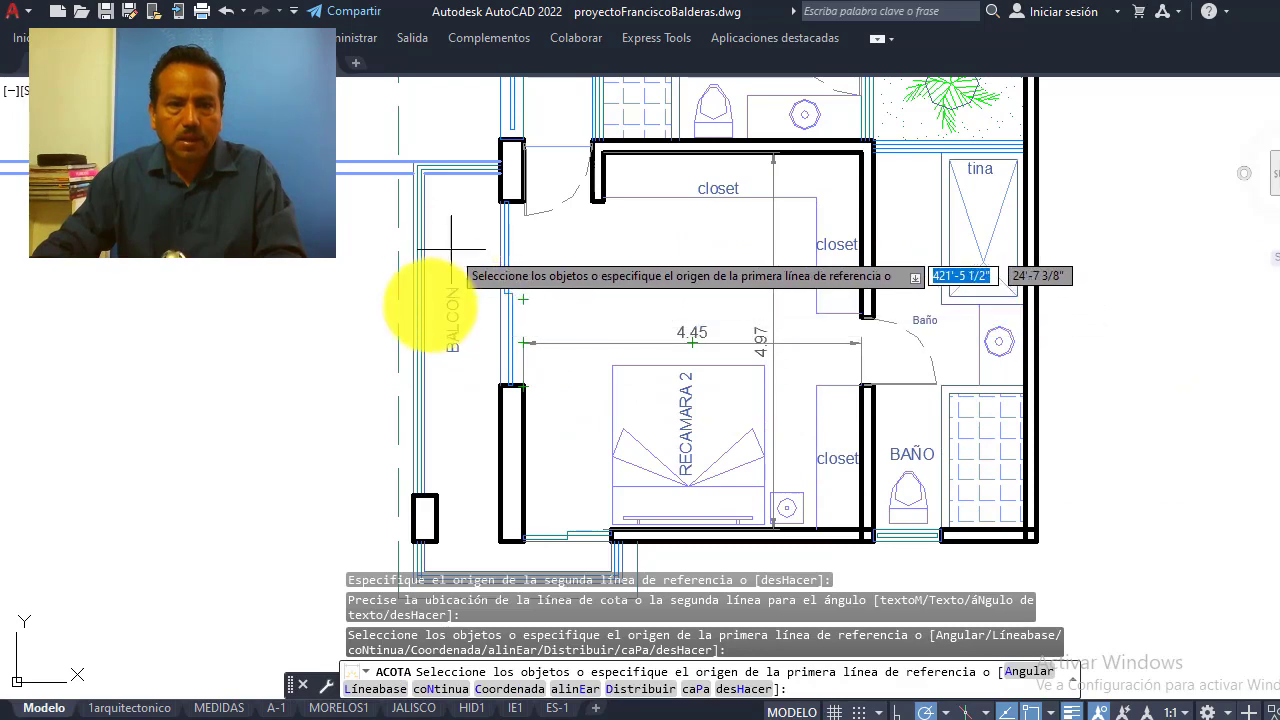
Add a 1.15 dimension from the balcony's outer line to the column edge
middle_click_drag(515, 380, 526, 271)
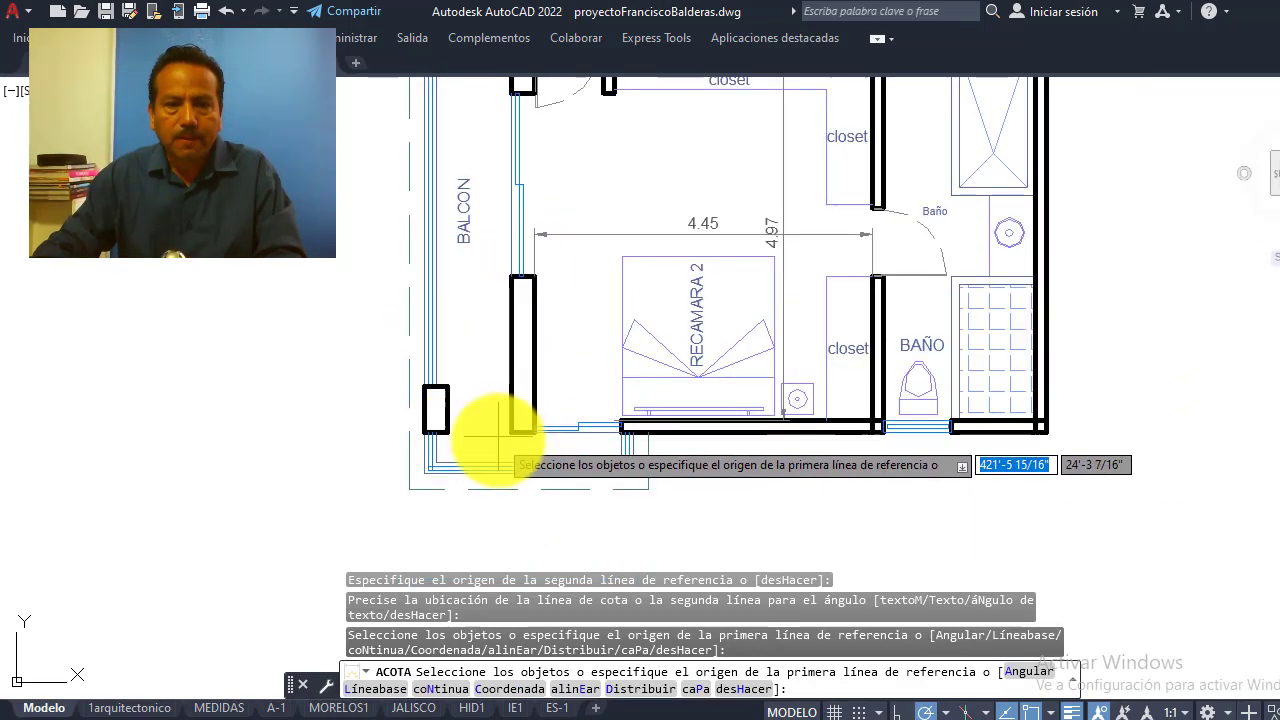
scroll(491, 308, "down", 1)
scroll(471, 271, "down", 1)
scroll(468, 203, "up", 4)
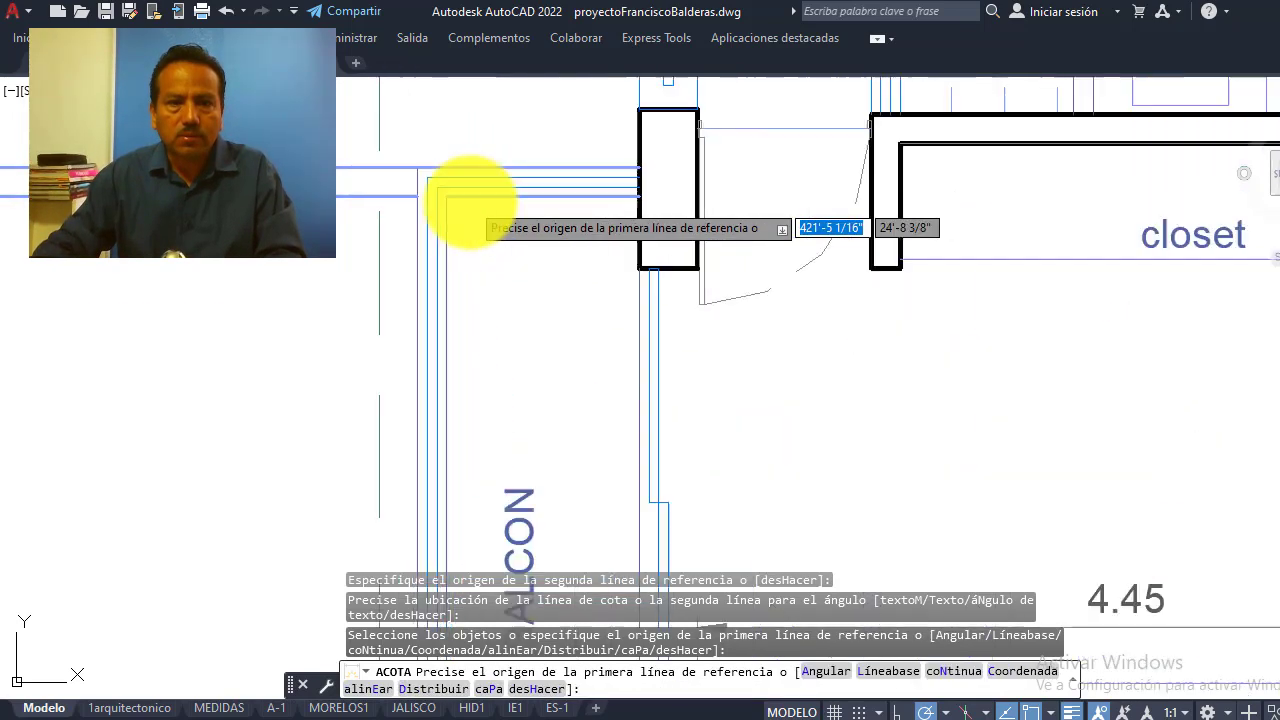
left_click(423, 267)
left_click(638, 268)
middle_click_drag(596, 268, 700, 258)
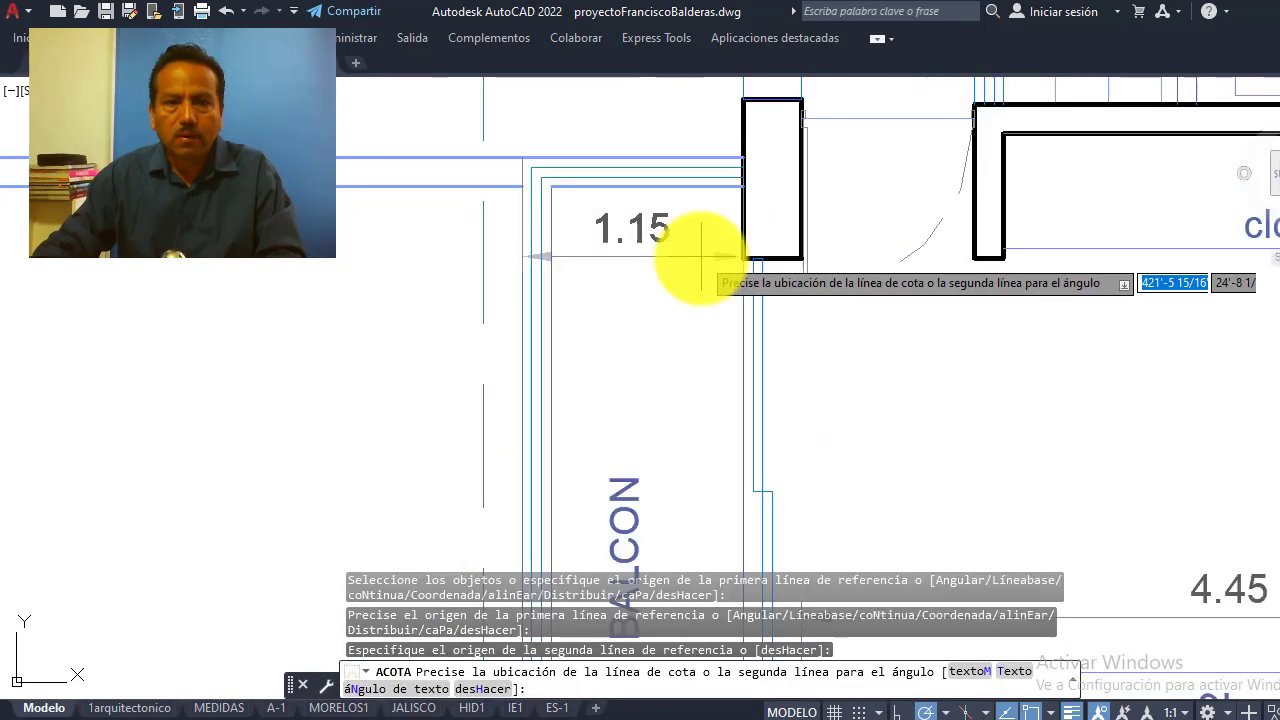
left_click(697, 252)
Add the 2.00 width dimension across the upper-floor bathroom
scroll(625, 180, "down", 2)
scroll(623, 180, "down", 2)
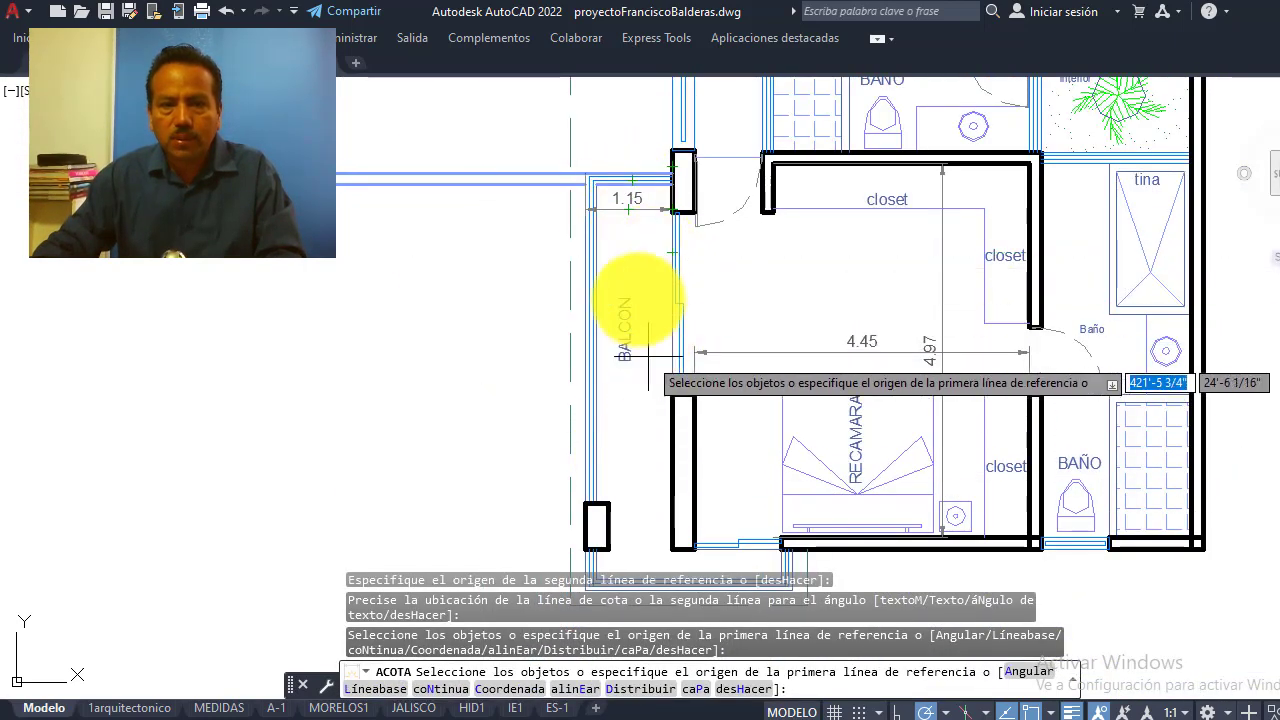
scroll(630, 296, "down", 2)
scroll(1014, 329, "up", 2)
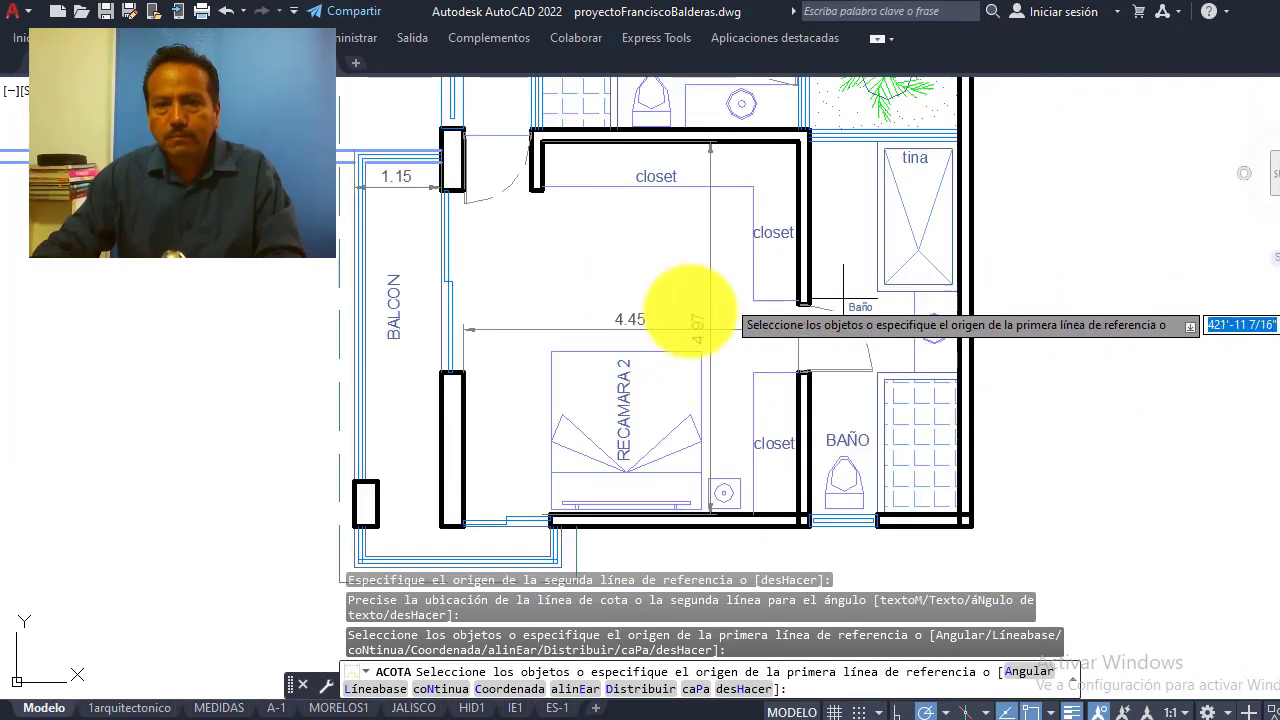
scroll(691, 314, "down", 4)
scroll(811, 300, "up", 3)
scroll(771, 343, "up", 2)
scroll(629, 300, "down", 2)
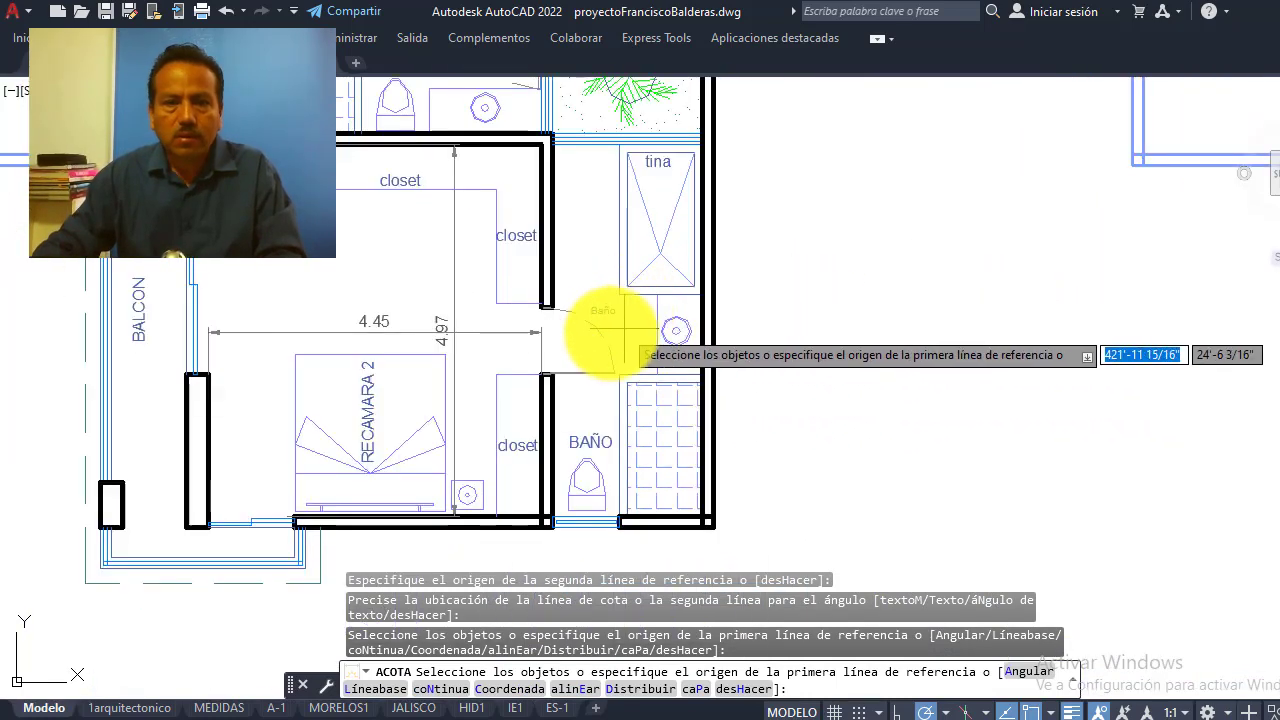
scroll(600, 329, "down", 2)
scroll(700, 349, "up", 2)
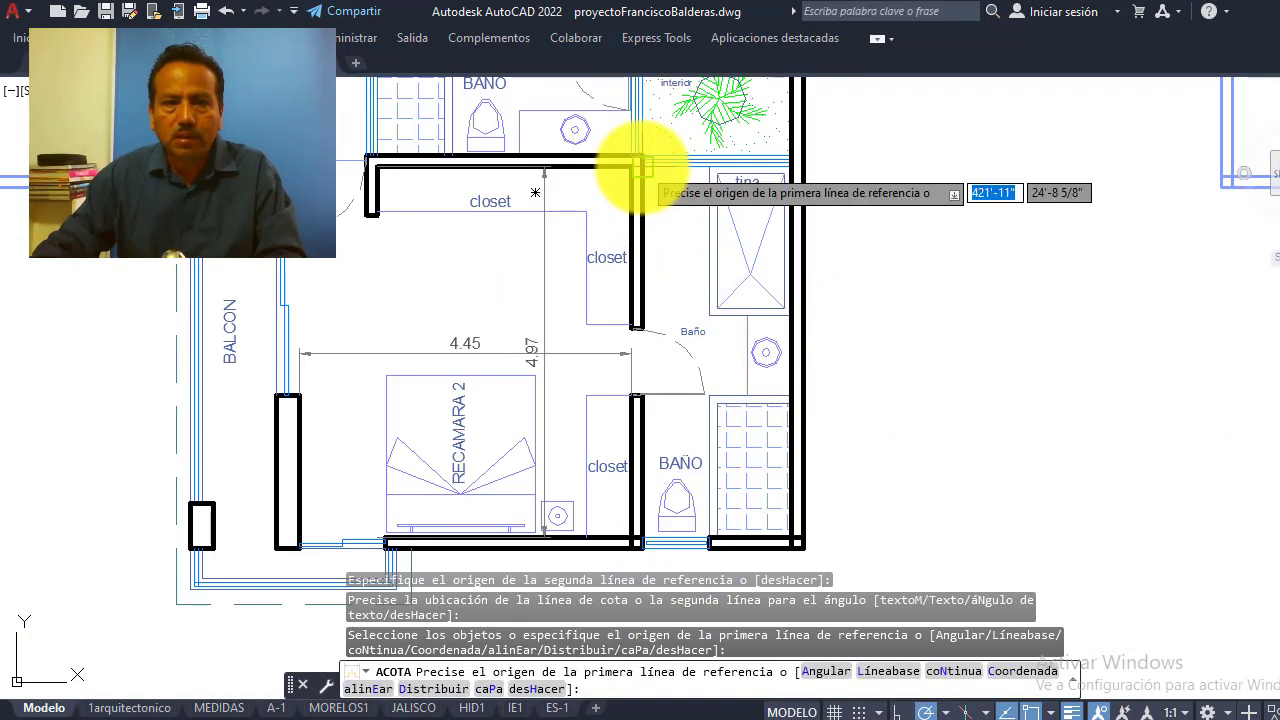
left_click(640, 162)
left_click(790, 162)
left_click(695, 250)
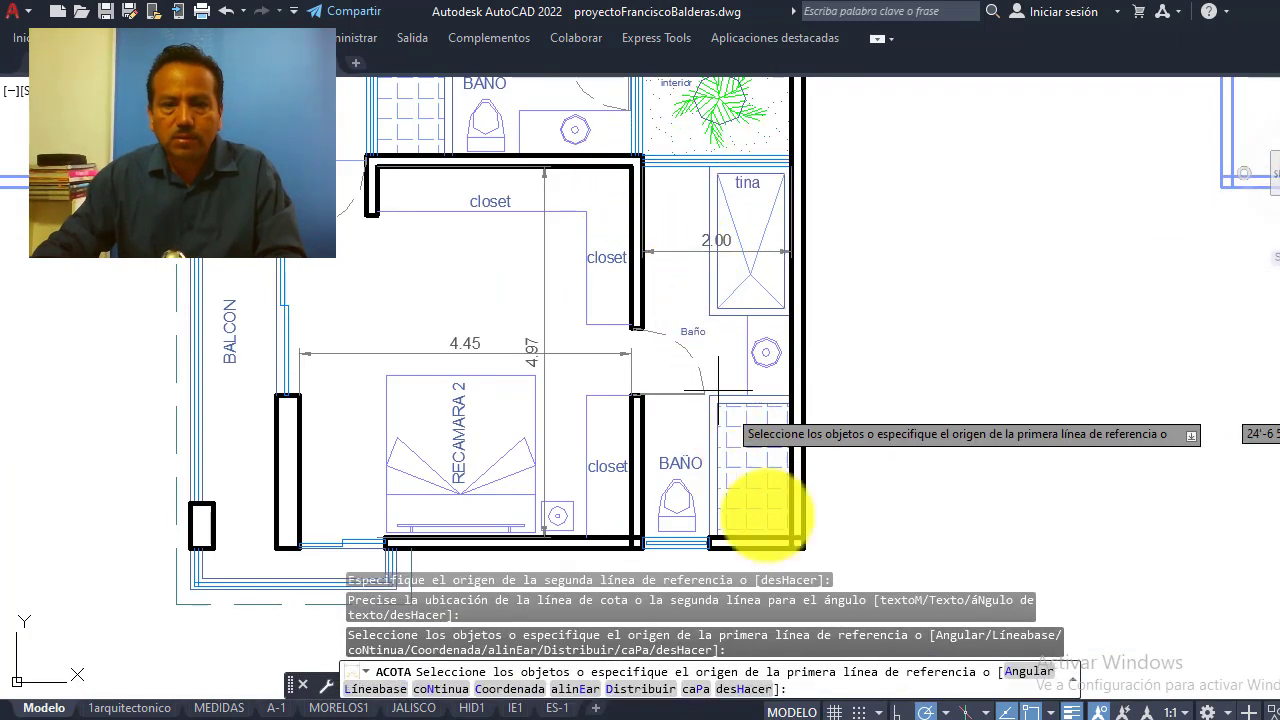
Add the 4.97 length dimension beside the bathroom and end the command
left_click(795, 537)
left_click(795, 165)
left_click(842, 380)
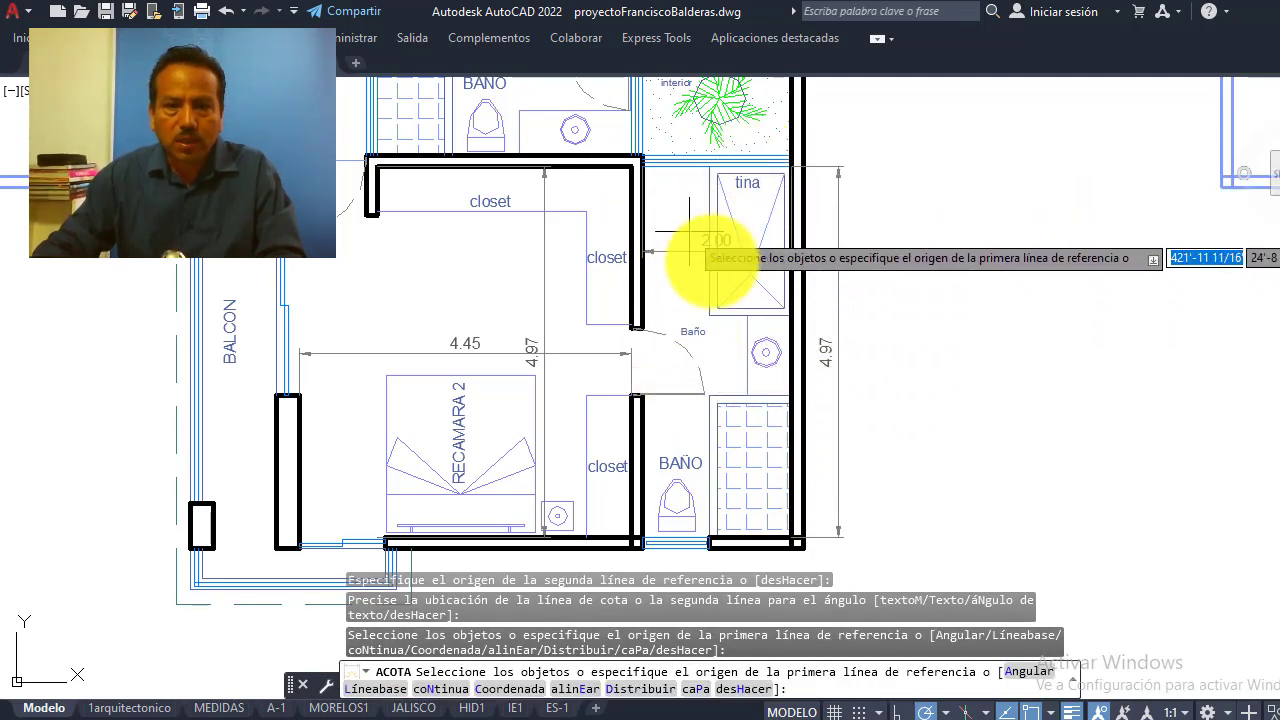
key("Return")
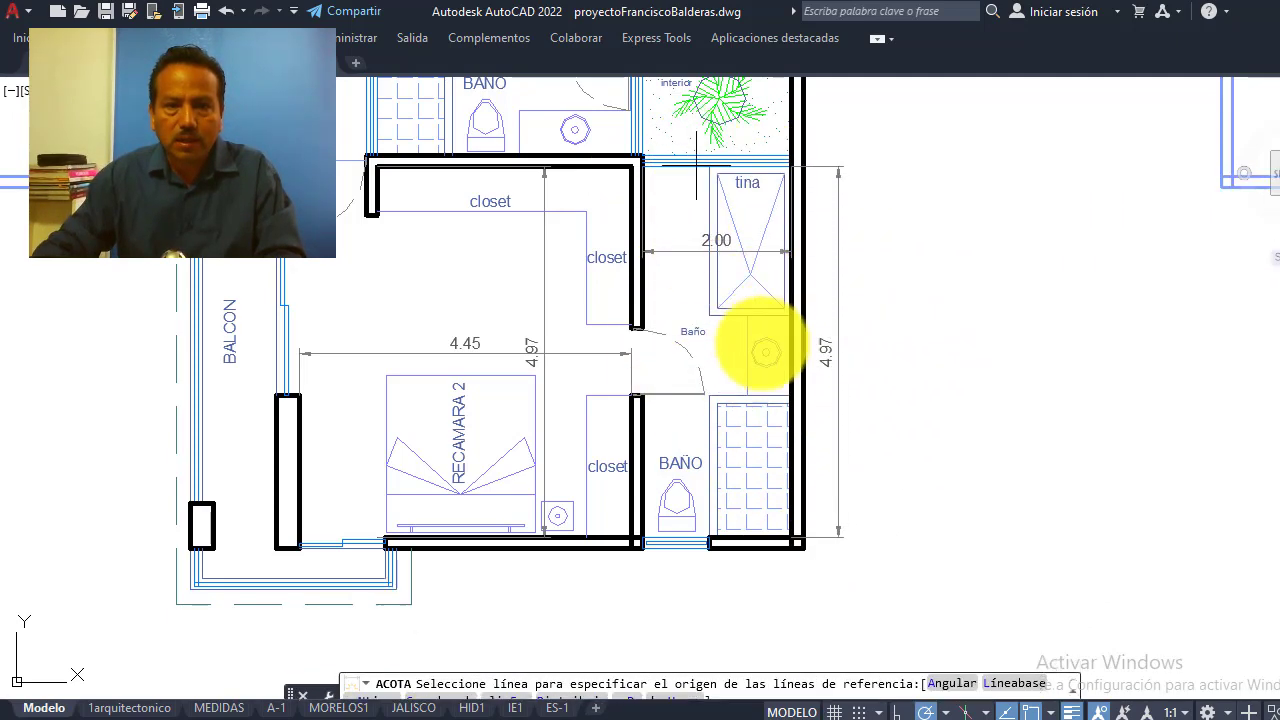
key("Escape")
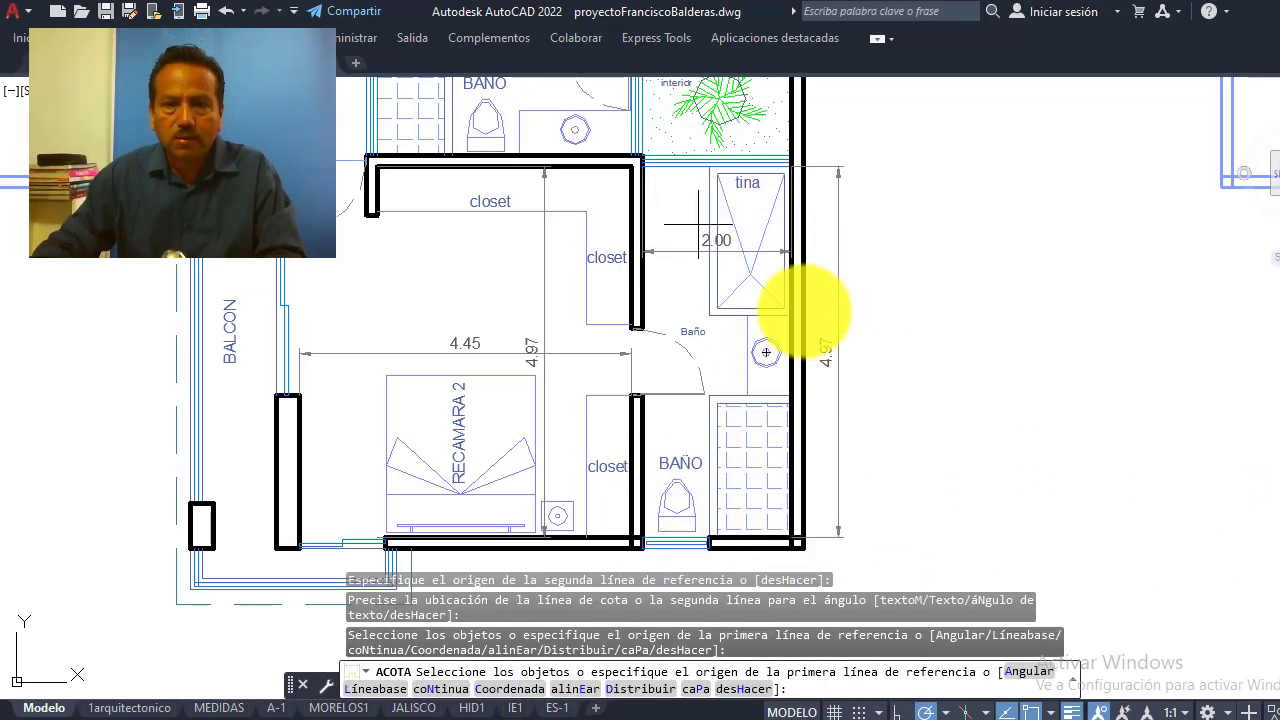
scroll(720, 322, "down", 5)
scroll(648, 338, "up", 5)
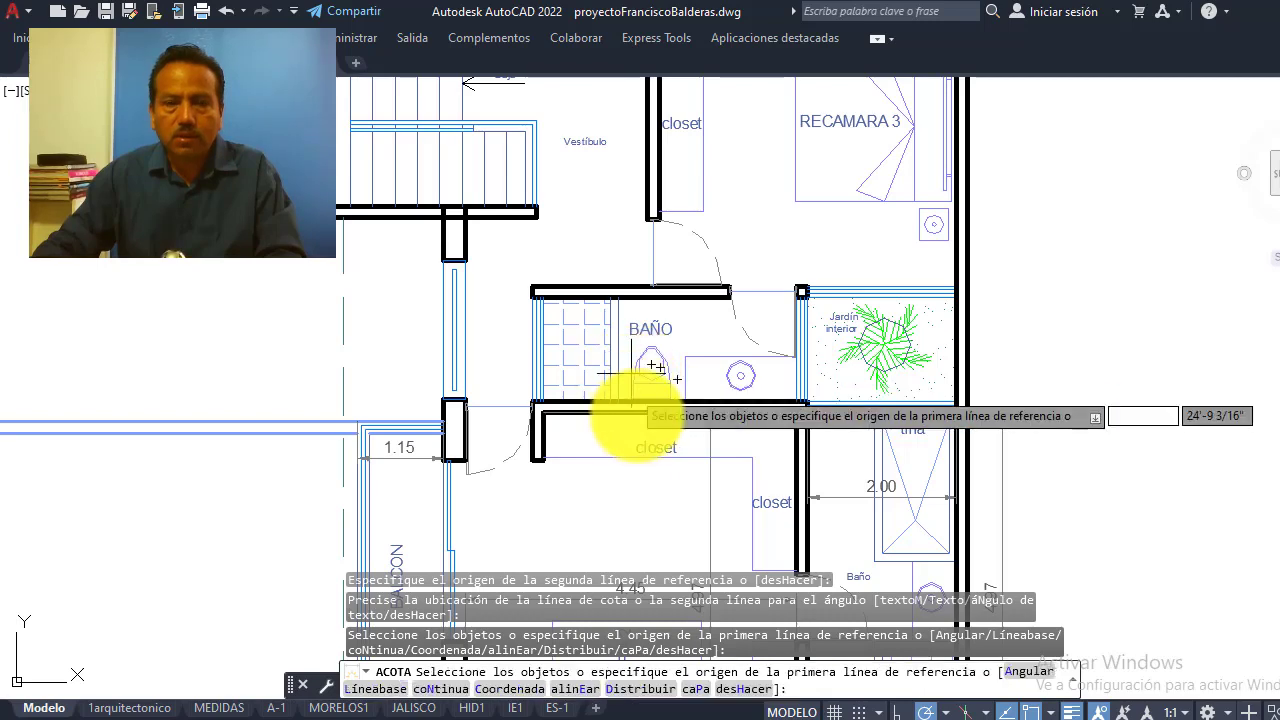
scroll(643, 414, "down", 3)
scroll(757, 214, "up", 3)
Dimension RECAMARA 3 with a vertical 4.27 length and a horizontal 4.00 width
key("Return")
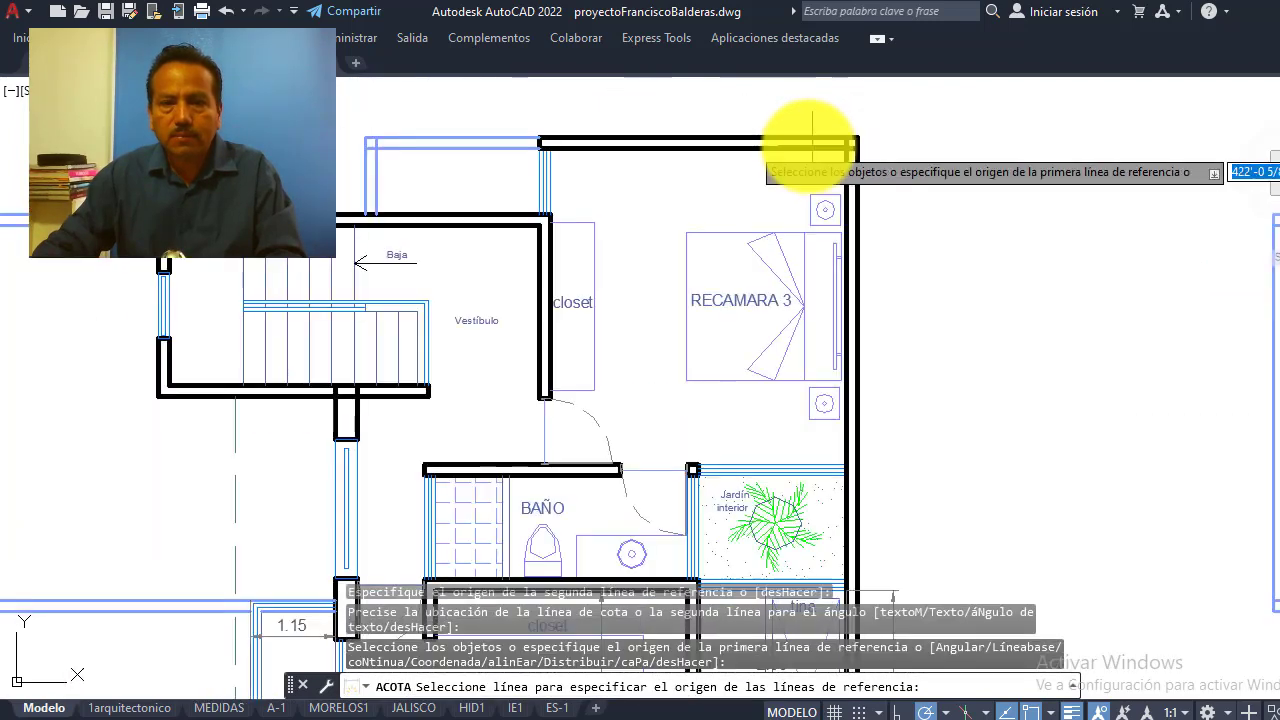
key("Return")
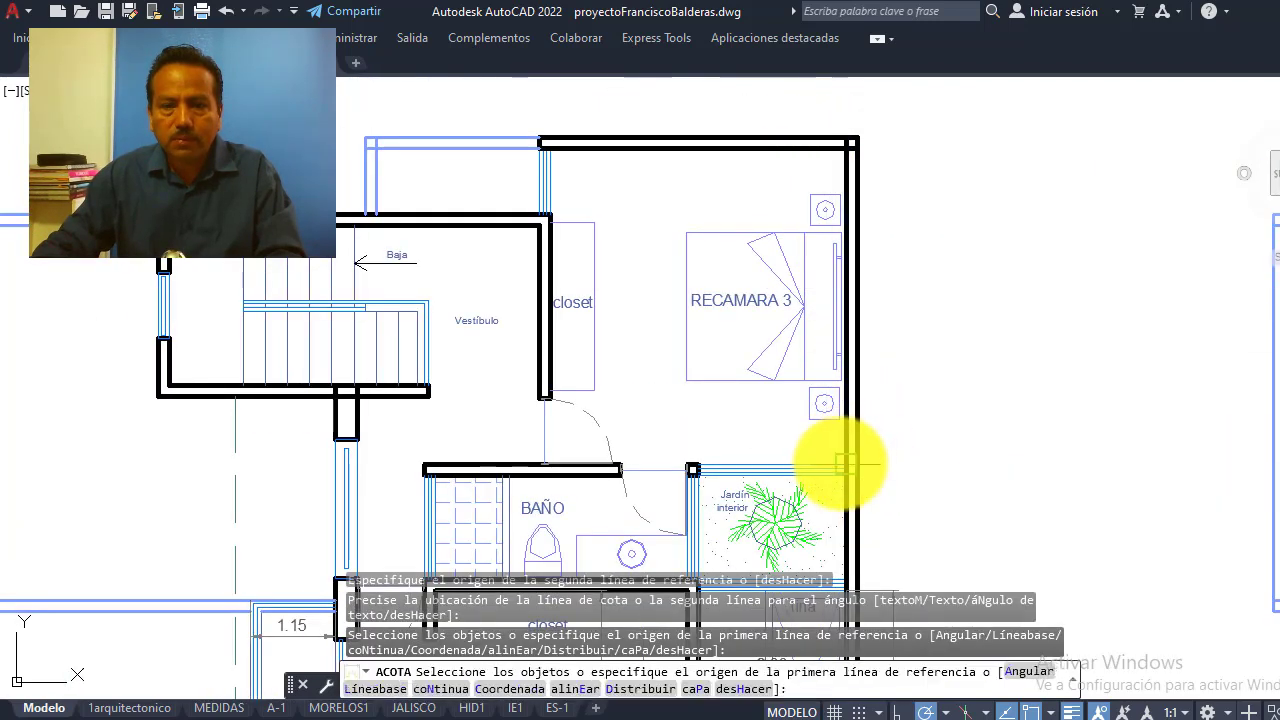
left_click(845, 463)
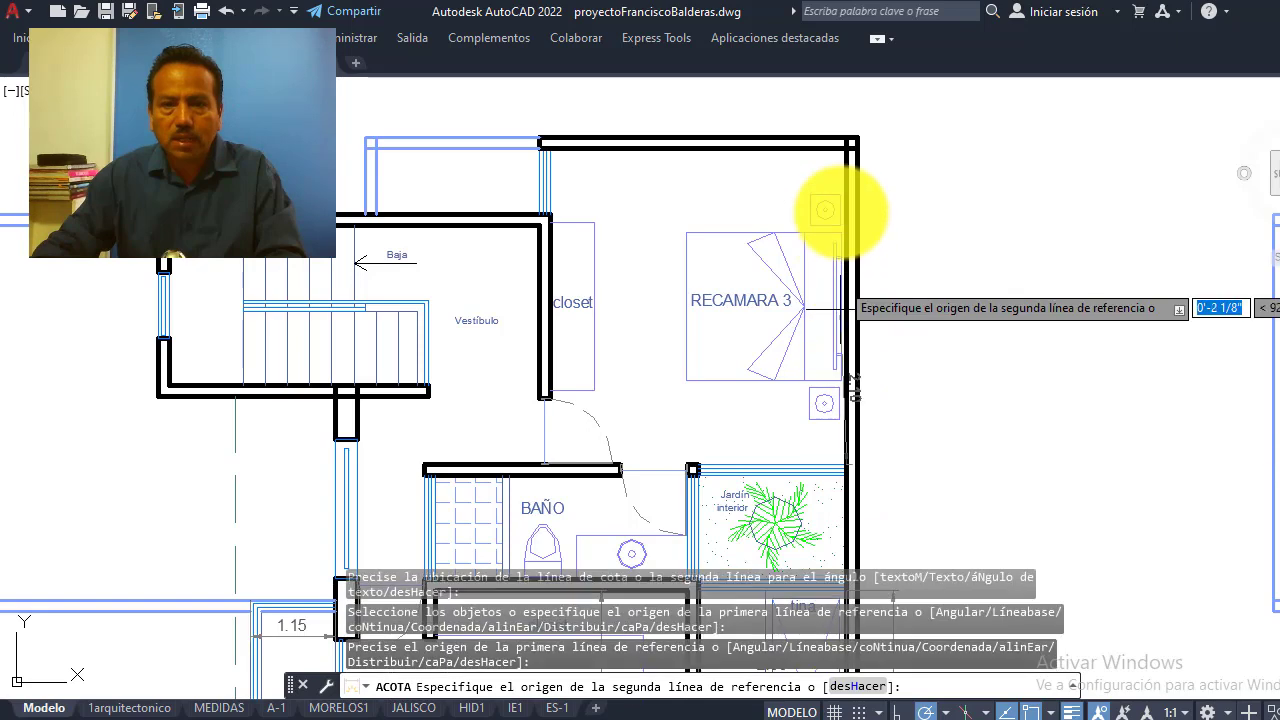
left_click(846, 148)
left_click(889, 340)
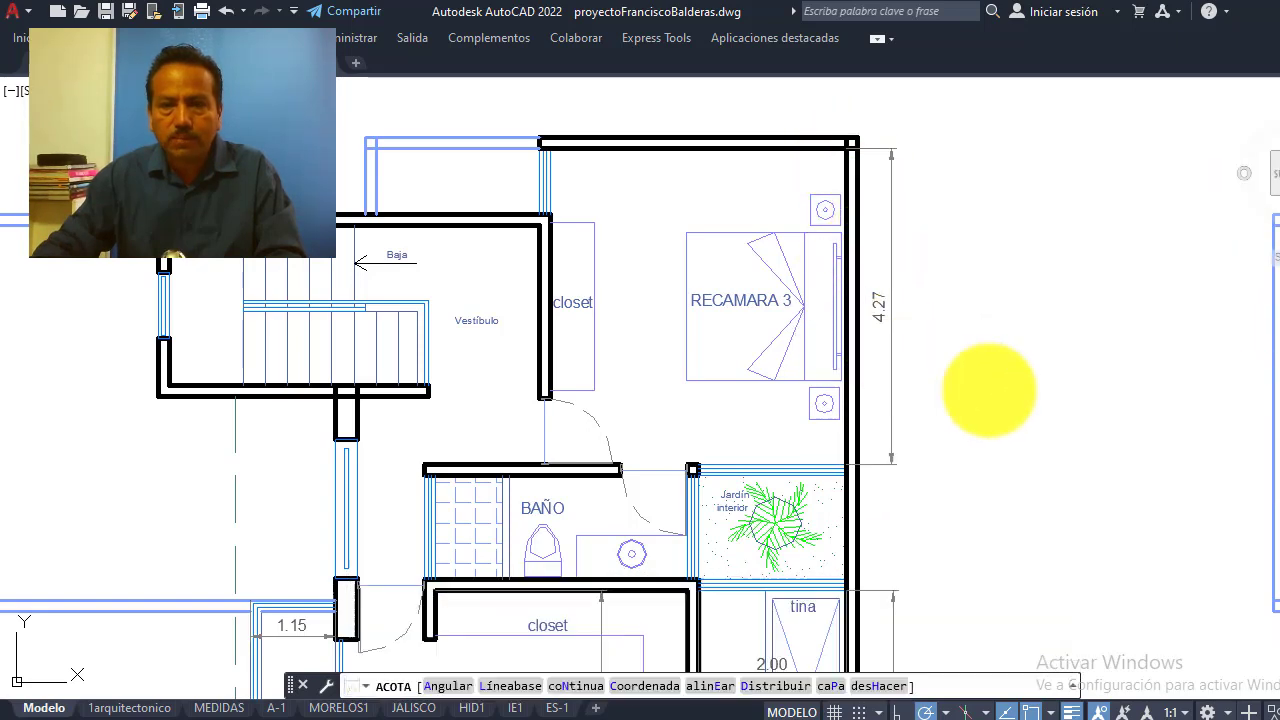
left_click(545, 215)
left_click(846, 148)
left_click(766, 188)
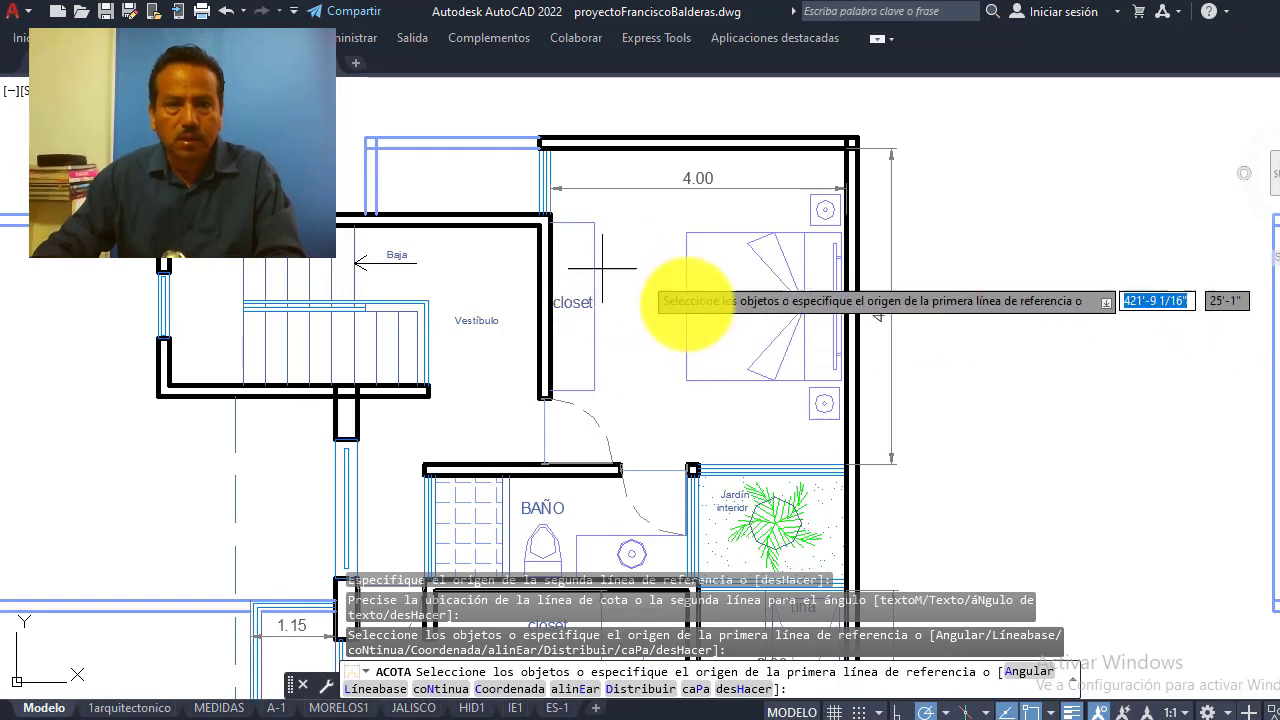
Add a vertical 1.40 depth dimension beside the shower and a horizontal 3.40 width dimension across the BAÑO
scroll(714, 243, "down", 2)
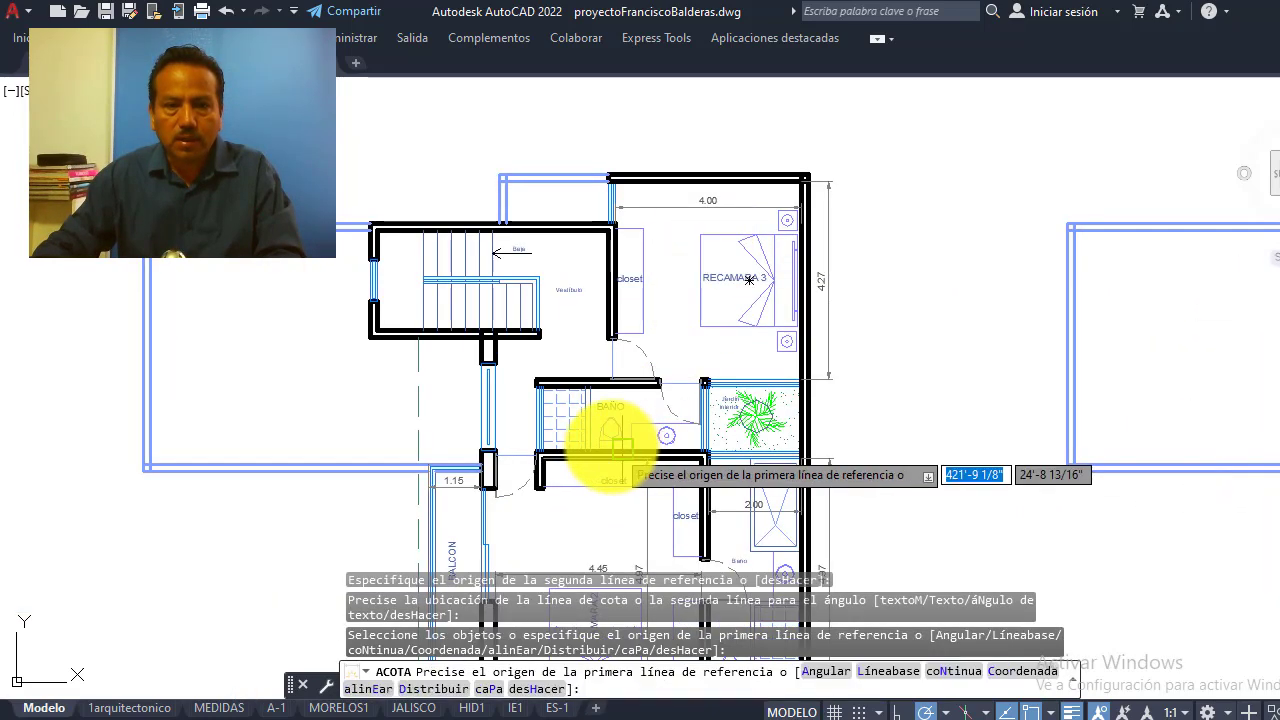
scroll(606, 440, "up", 3)
scroll(606, 440, "up", 2)
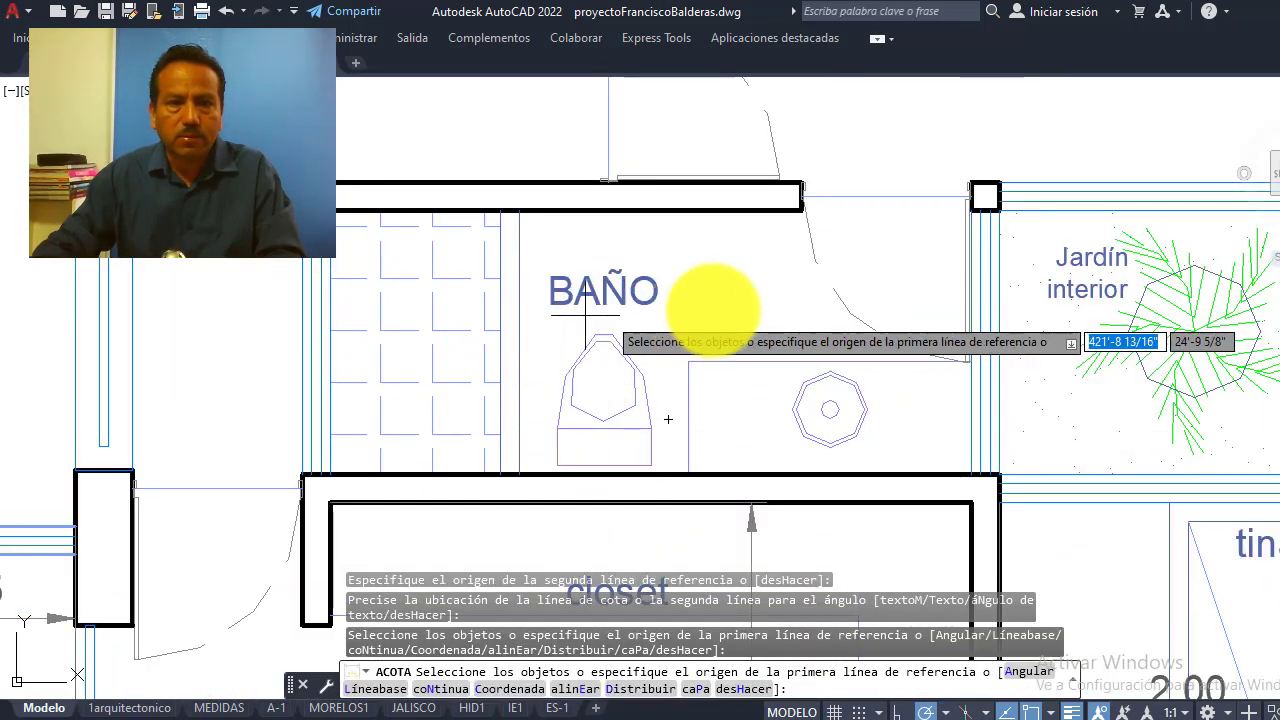
scroll(523, 289, "down", 2)
scroll(500, 277, "up", 2)
key("Return")
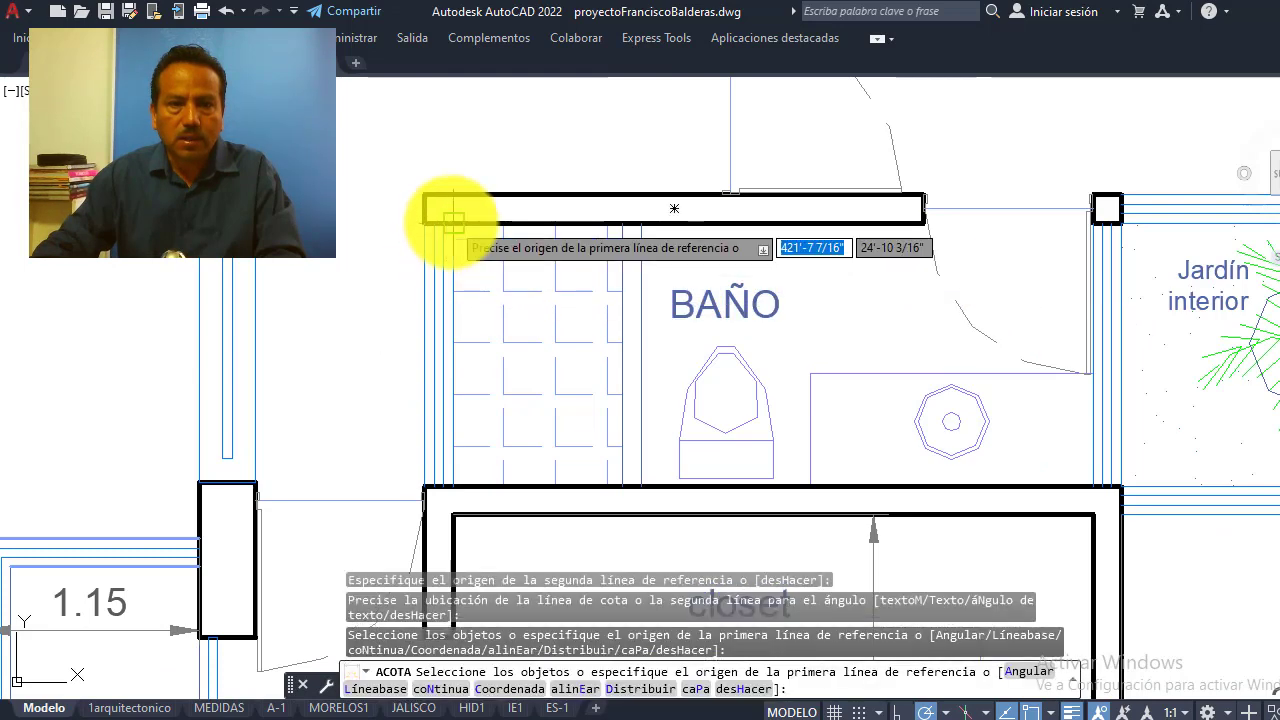
left_click(453, 220)
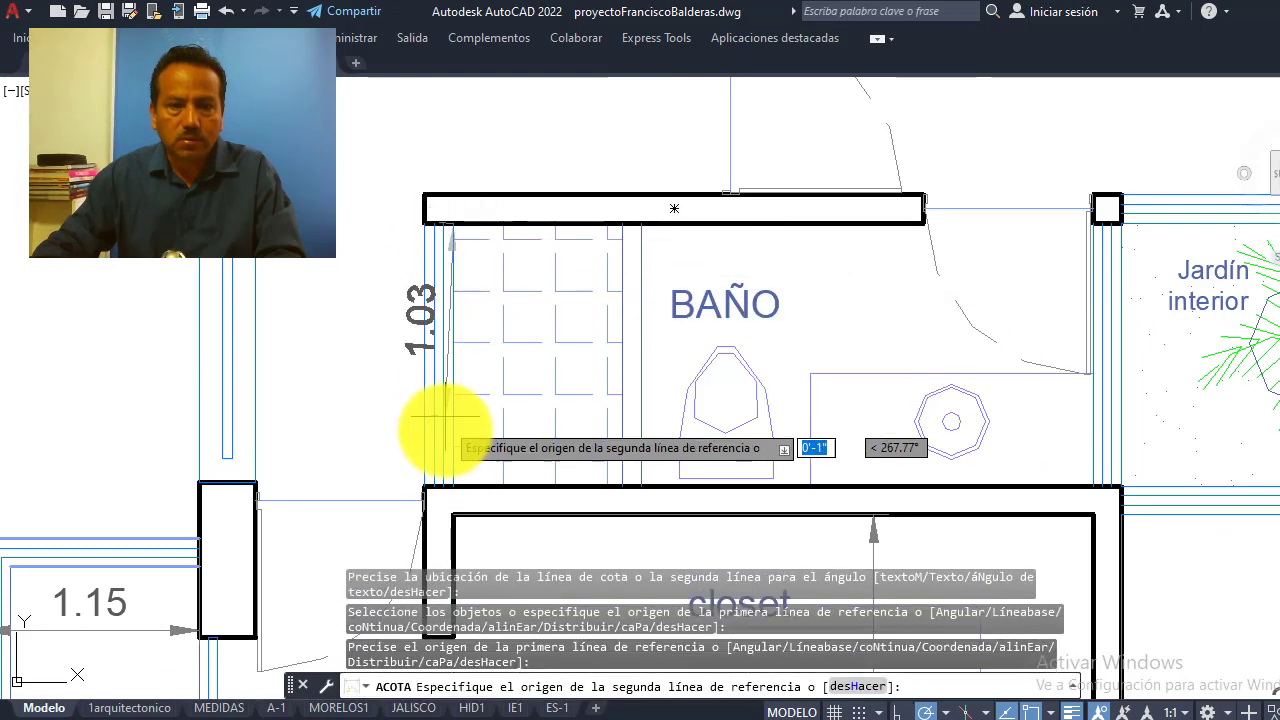
left_click(453, 487)
left_click(530, 425)
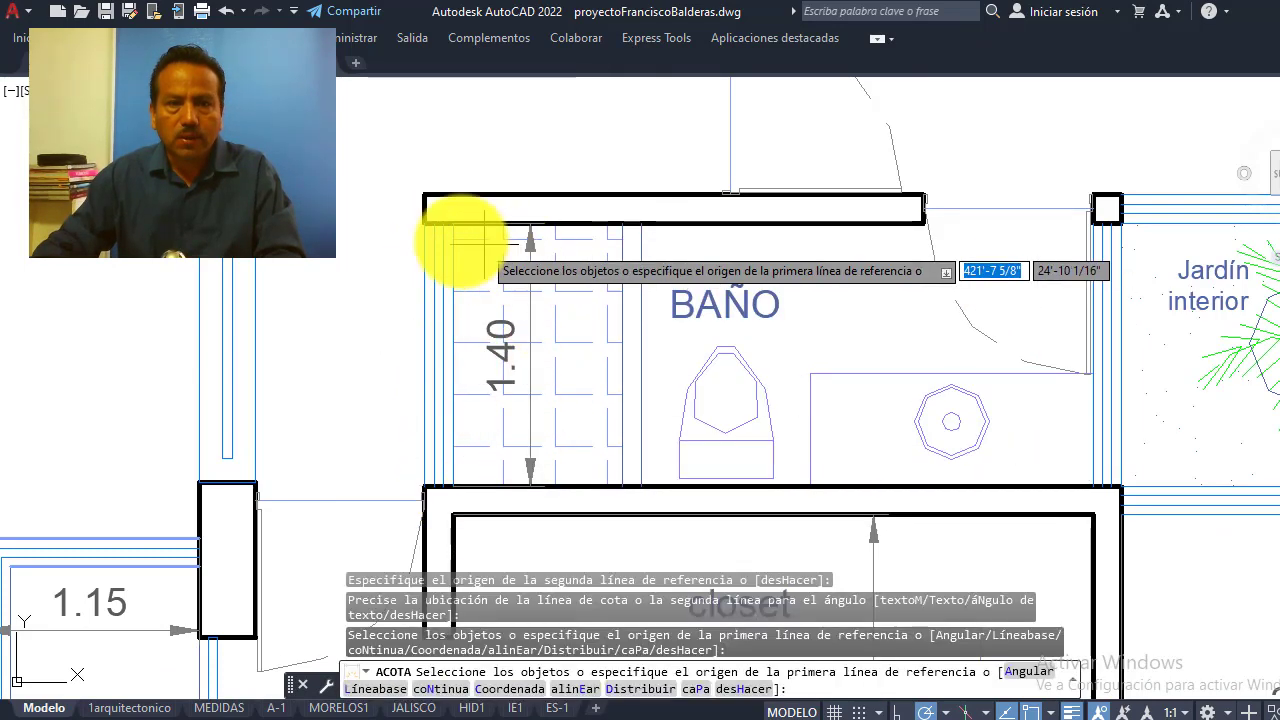
left_click(453, 395)
left_click(1090, 375)
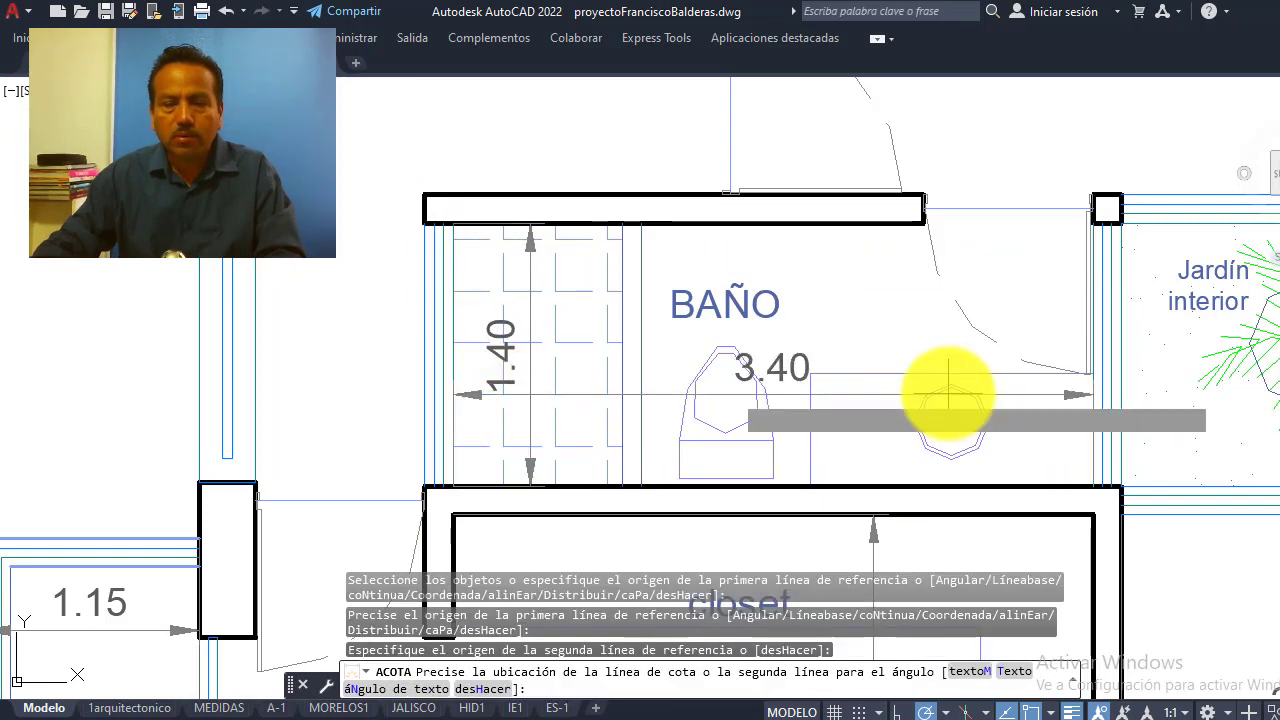
left_click(948, 393)
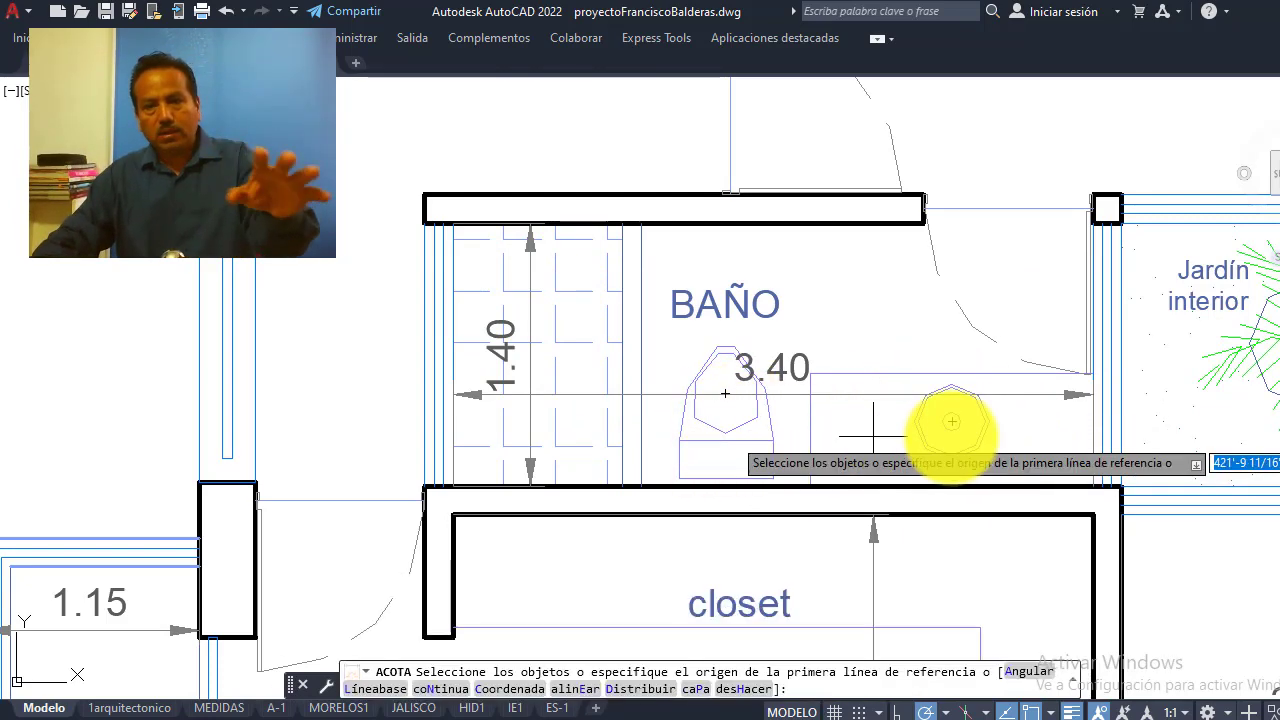
Dimension the stairwell's left side with a 2.15 vertical dimension
scroll(860, 380, "down", 3)
scroll(714, 329, "down", 5)
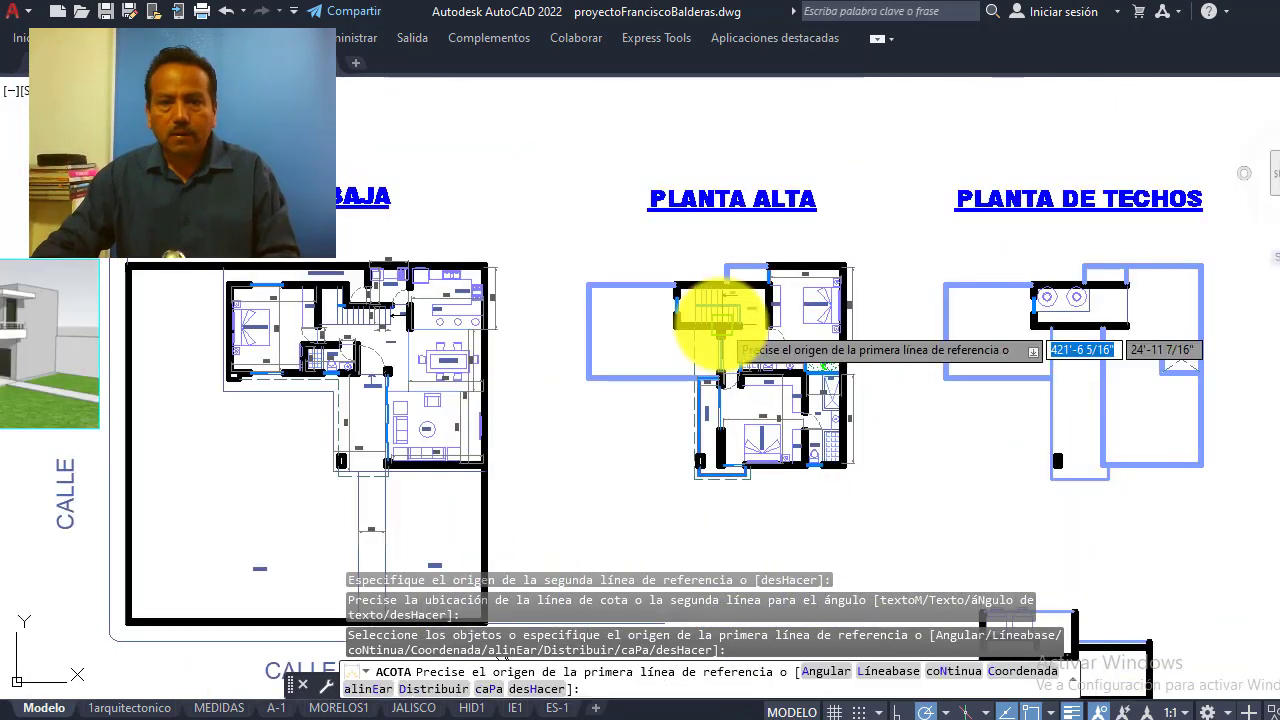
scroll(714, 229, "up", 5)
scroll(735, 262, "up", 2)
scroll(735, 262, "up", 2)
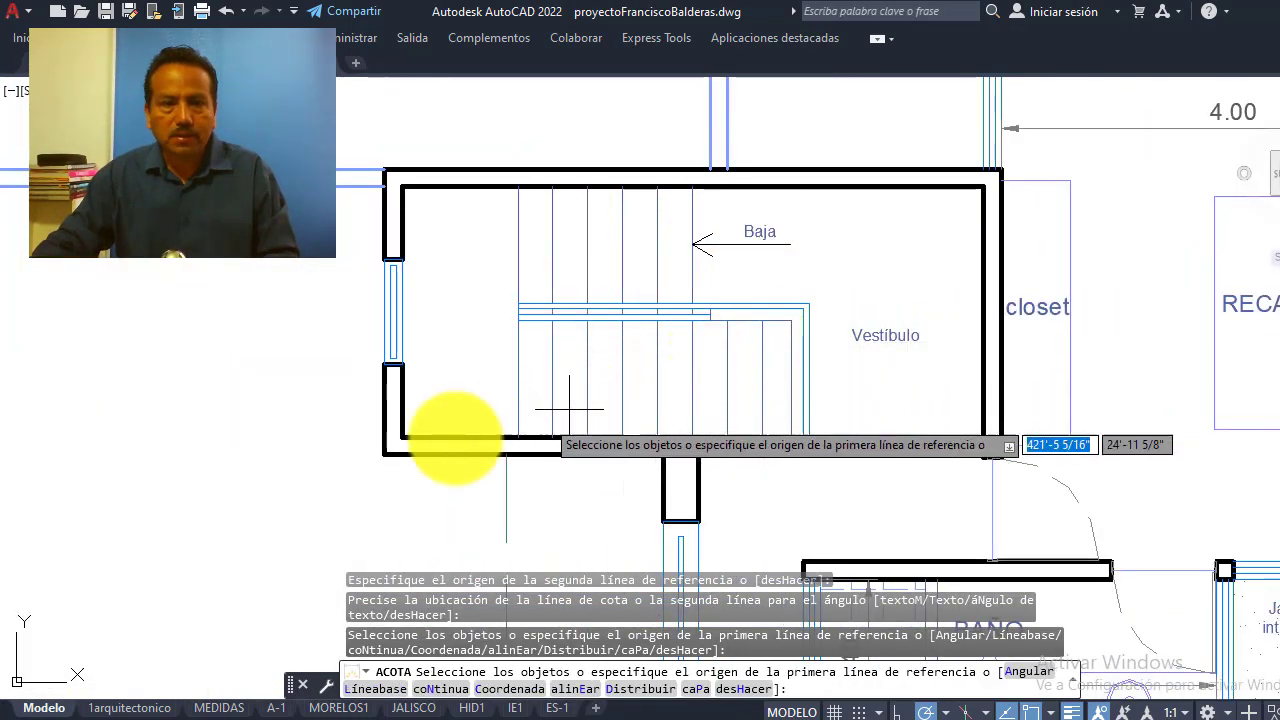
left_click(402, 437)
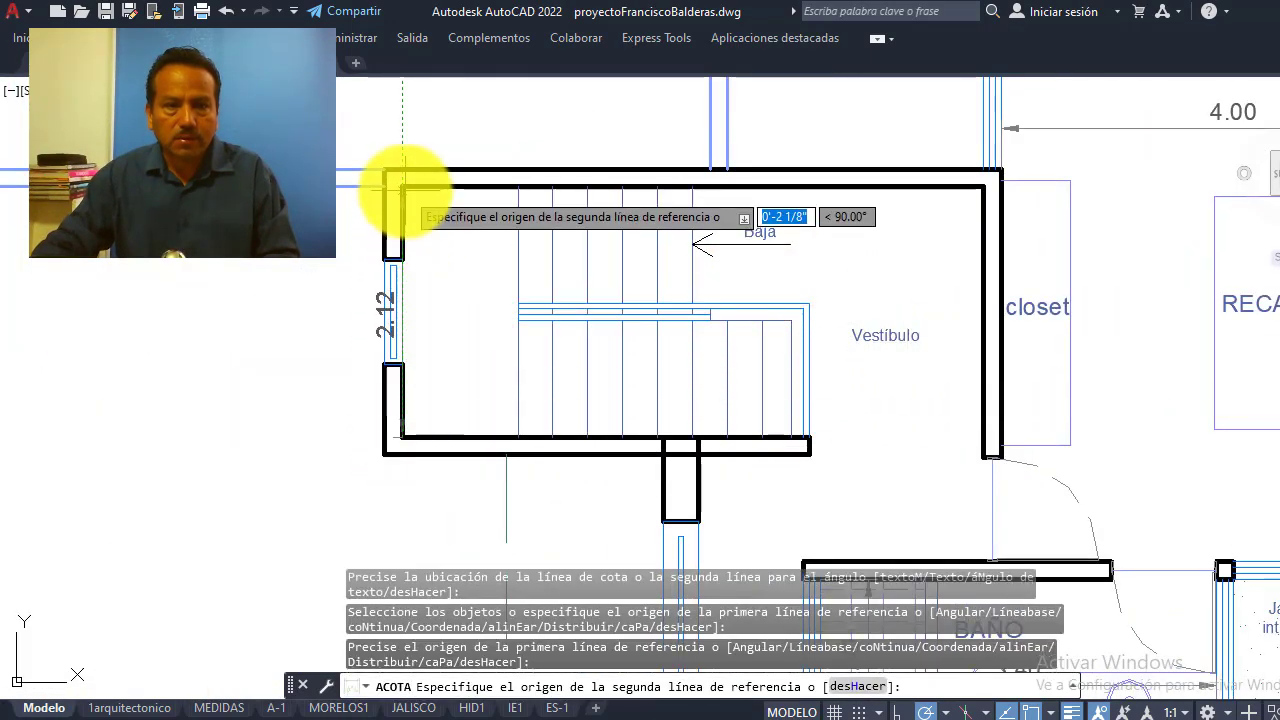
left_click(400, 187)
left_click(460, 322)
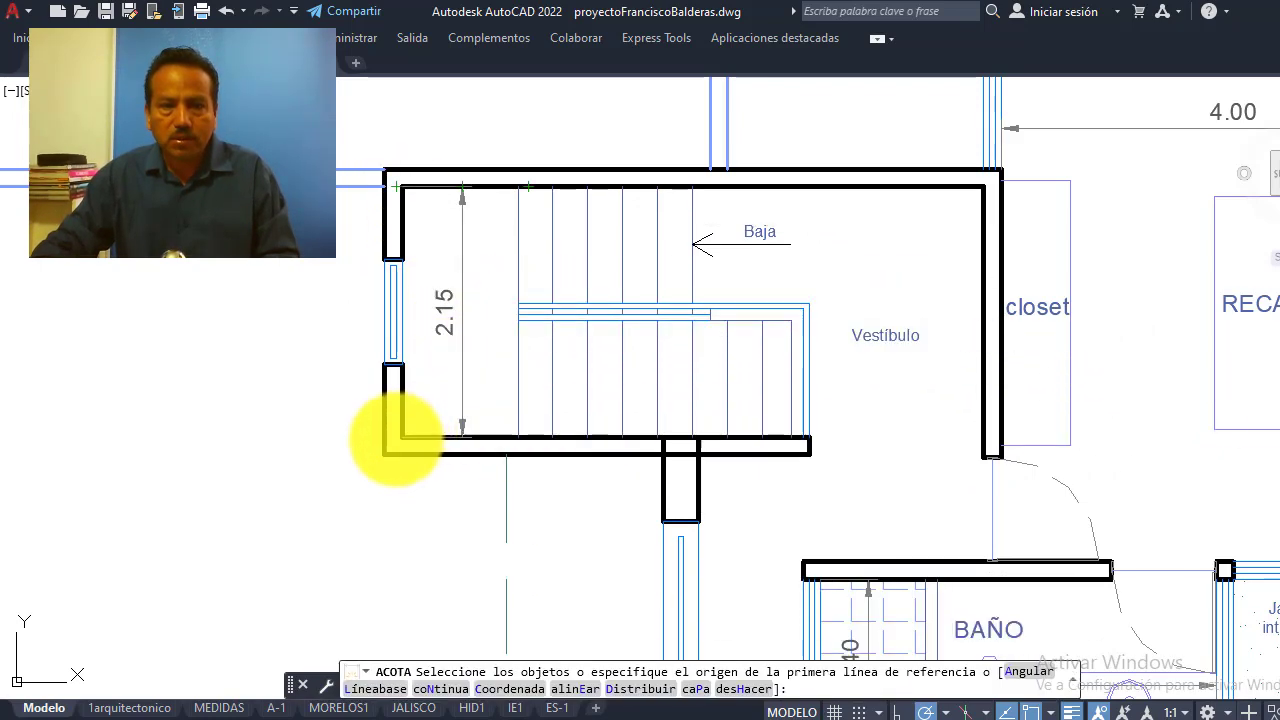
Add the 4.99 overall stairwell width and the 3.34 stair run dimensions
left_click(402, 437)
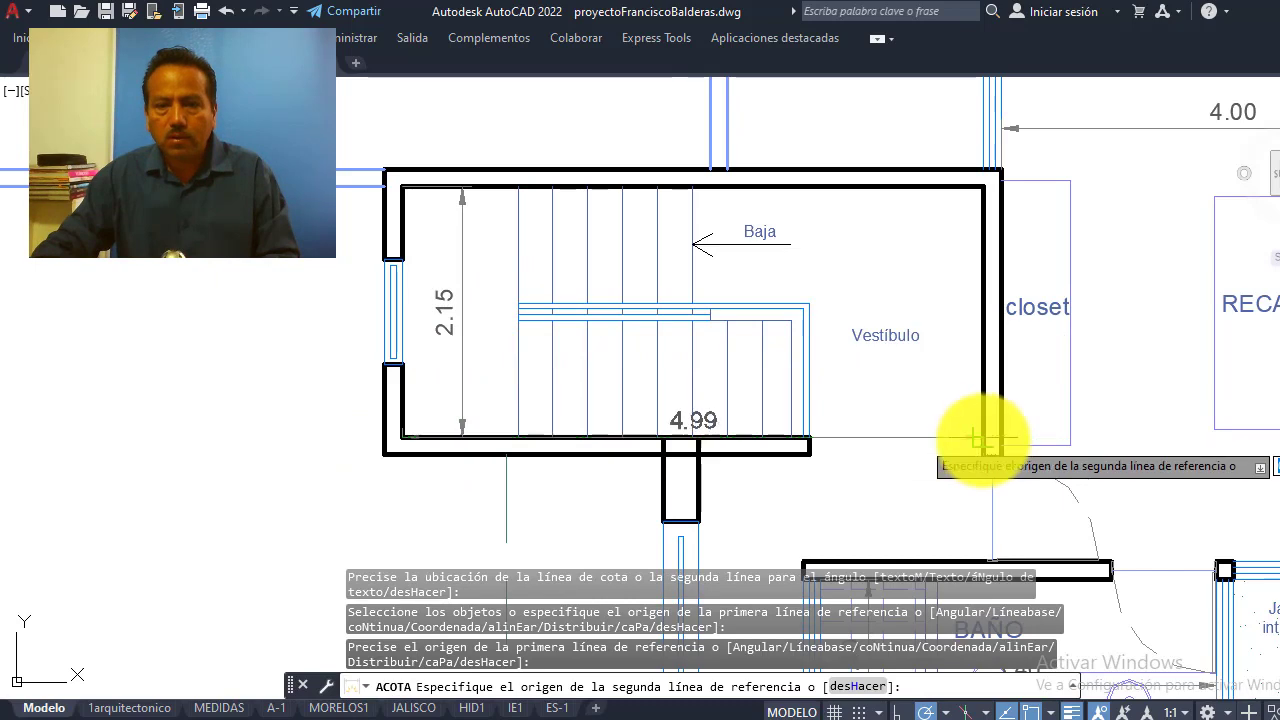
left_click(983, 437)
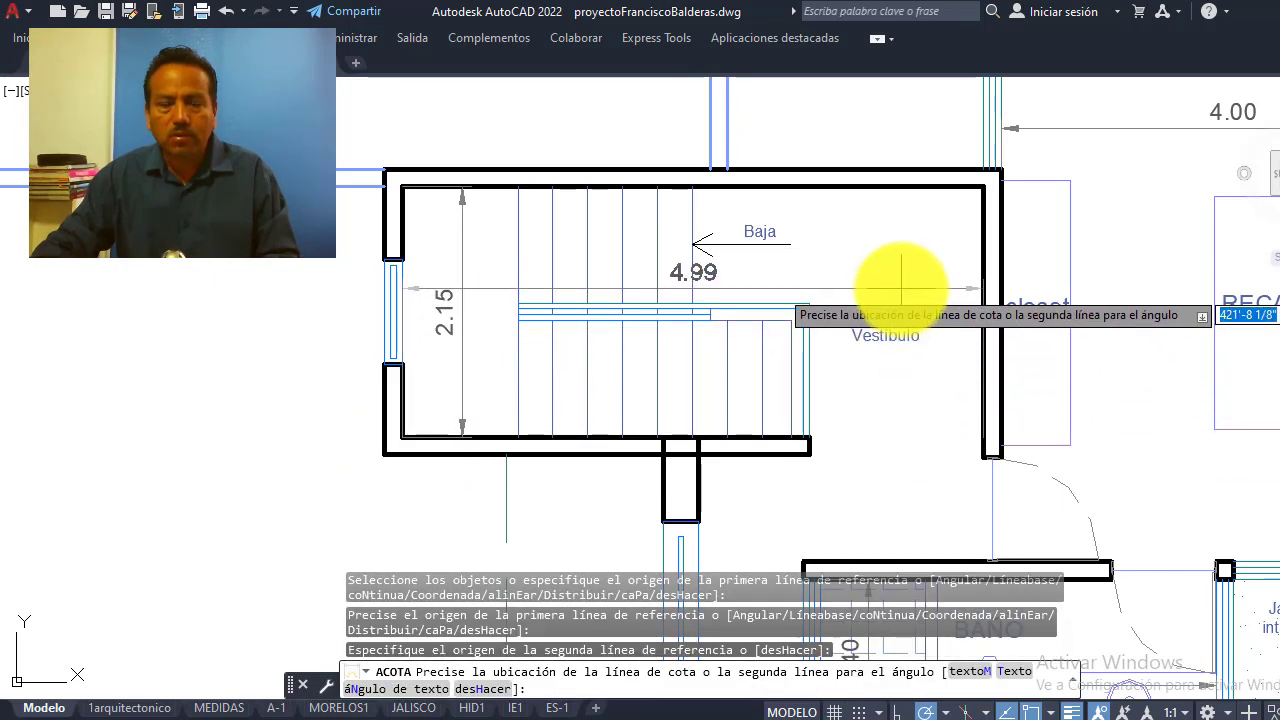
left_click(901, 288)
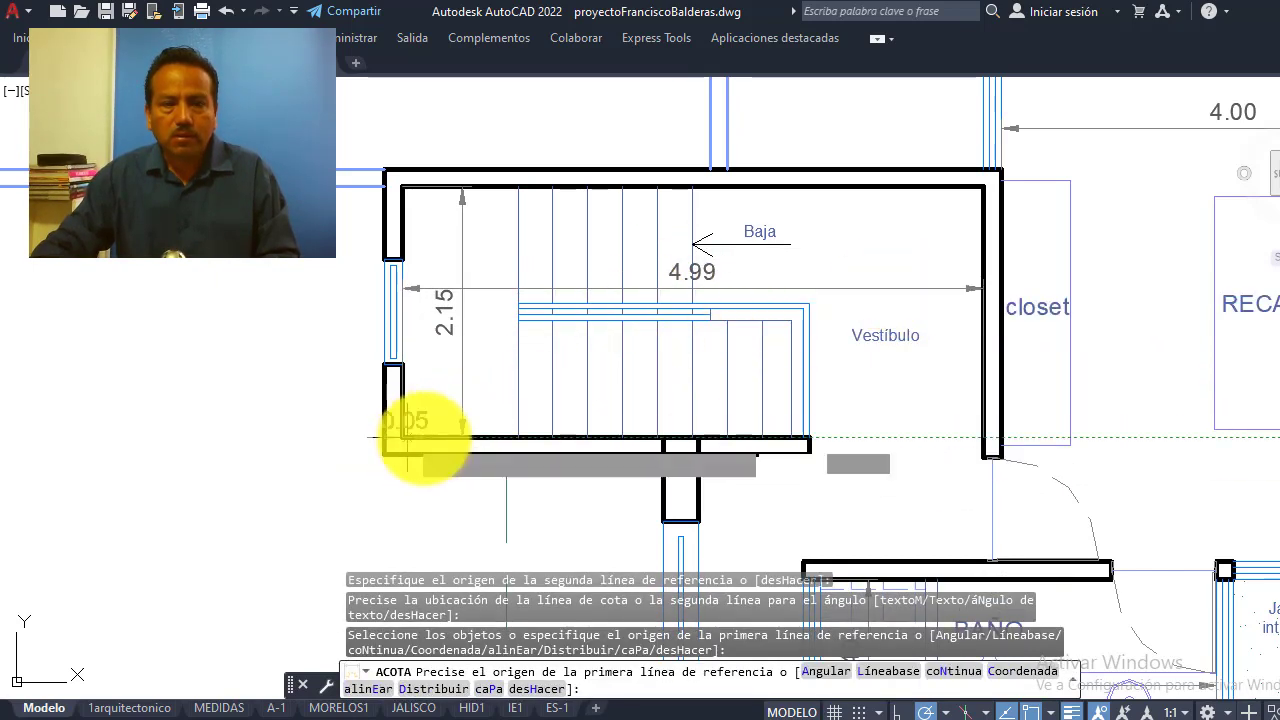
left_click(403, 437)
left_click(803, 437)
left_click(748, 378)
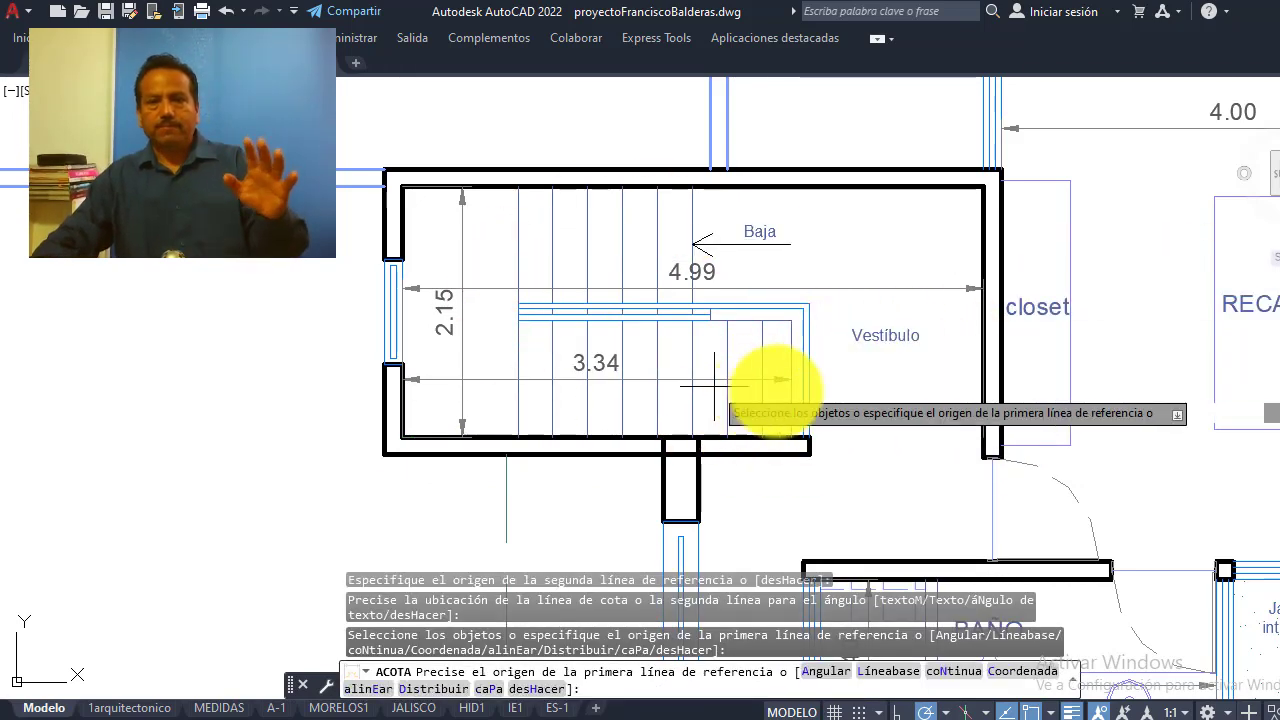
Cancel the pending dimension pick and zoom from the plans over to the CORTE ESQUEMATICO section
scroll(670, 358, "down", 2)
scroll(694, 363, "down", 5)
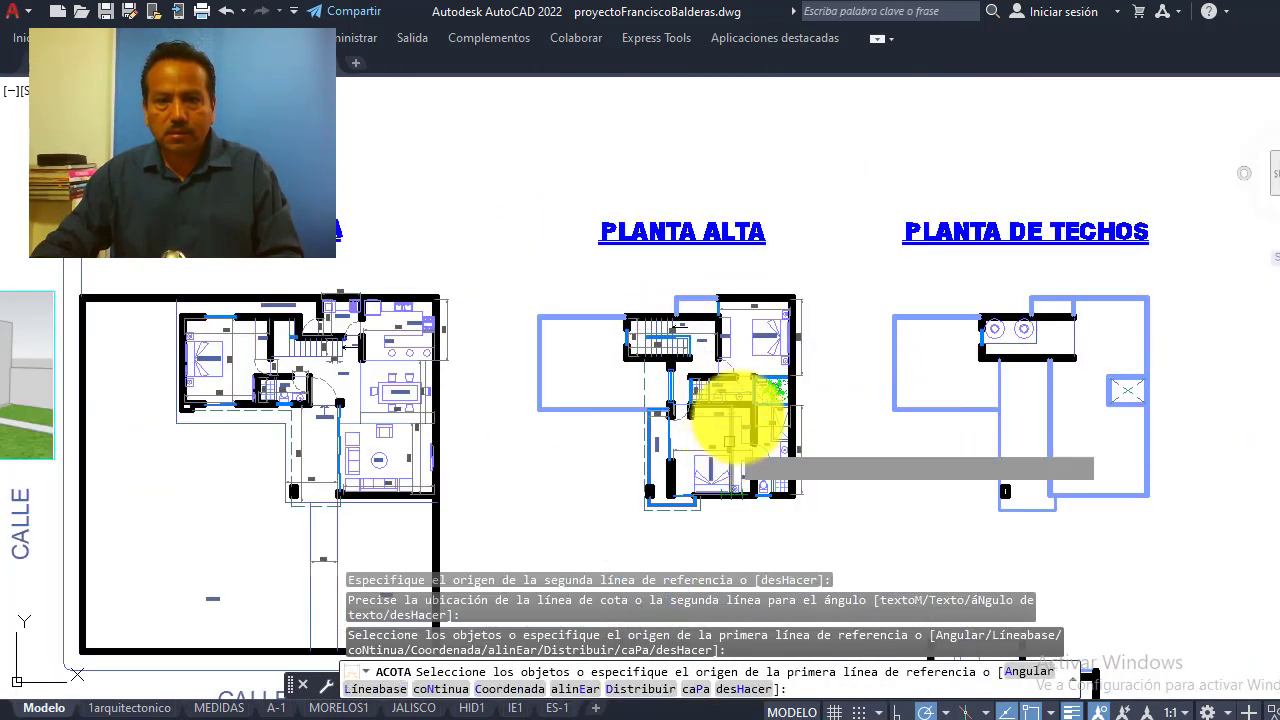
scroll(734, 380, "up", 2)
scroll(780, 237, "up", 2)
scroll(778, 238, "up", 2)
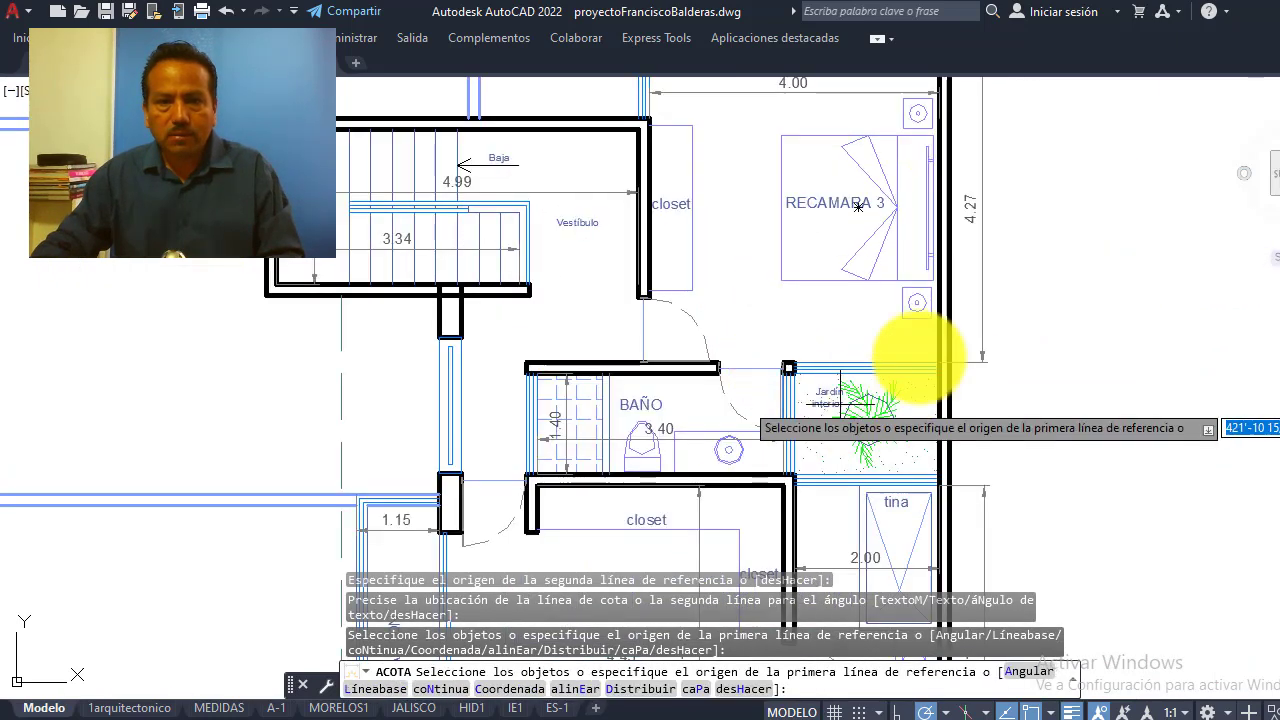
scroll(857, 310, "down", 2)
scroll(860, 262, "up", 2)
key("Escape")
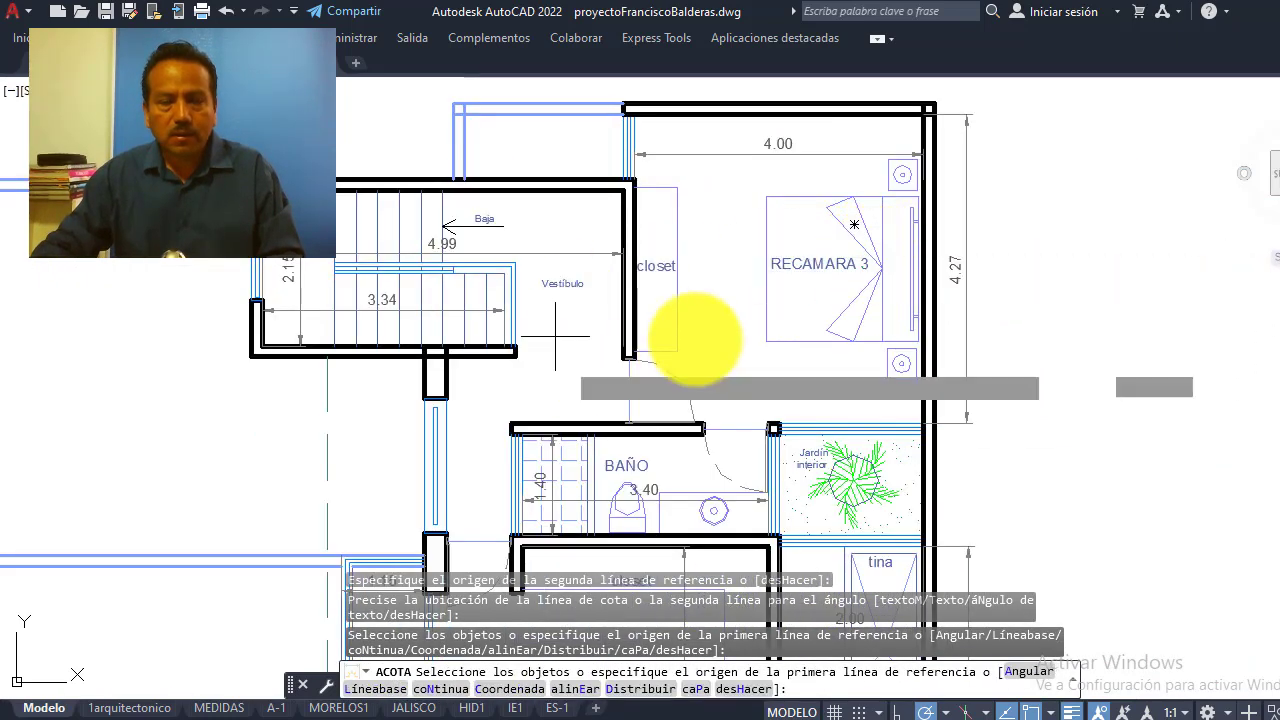
scroll(757, 263, "down", 2)
scroll(737, 232, "down", 1)
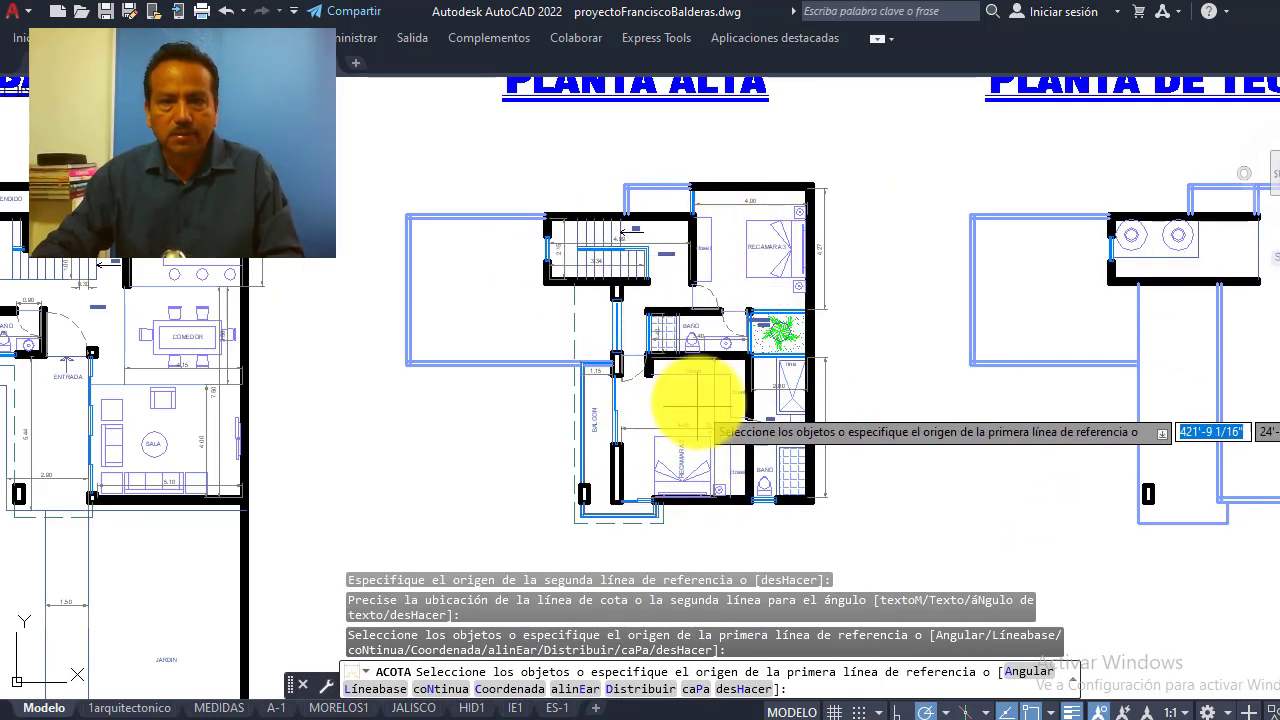
scroll(632, 386, "down", 2)
scroll(1065, 330, "up", 2)
scroll(1057, 328, "up", 2)
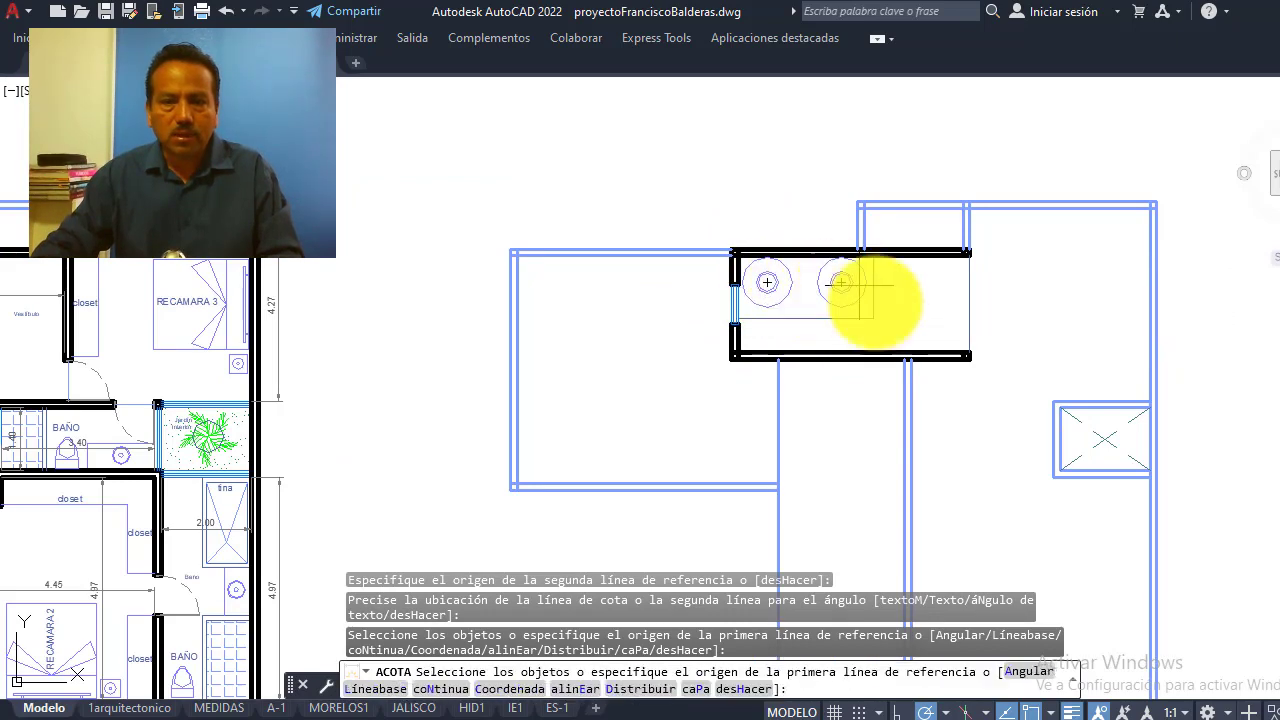
scroll(880, 295, "down", 2)
scroll(903, 343, "down", 2)
scroll(520, 386, "down", 2)
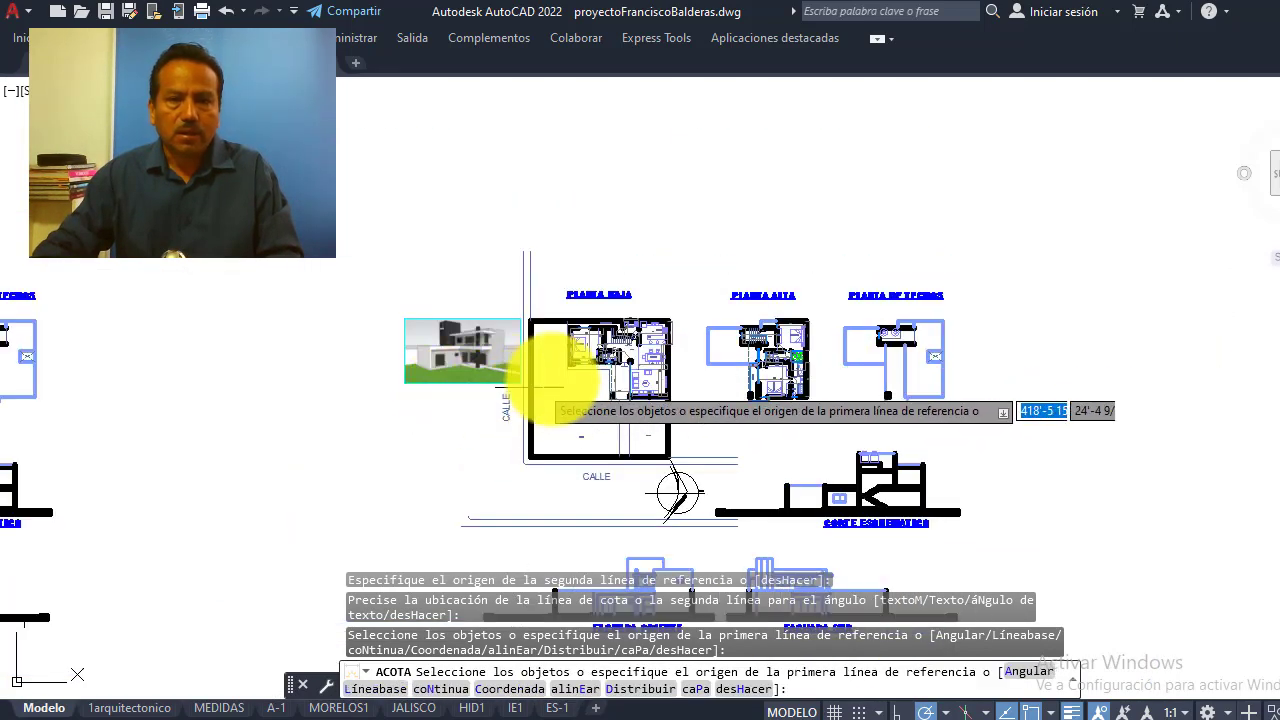
scroll(560, 378, "up", 2)
scroll(643, 340, "up", 2)
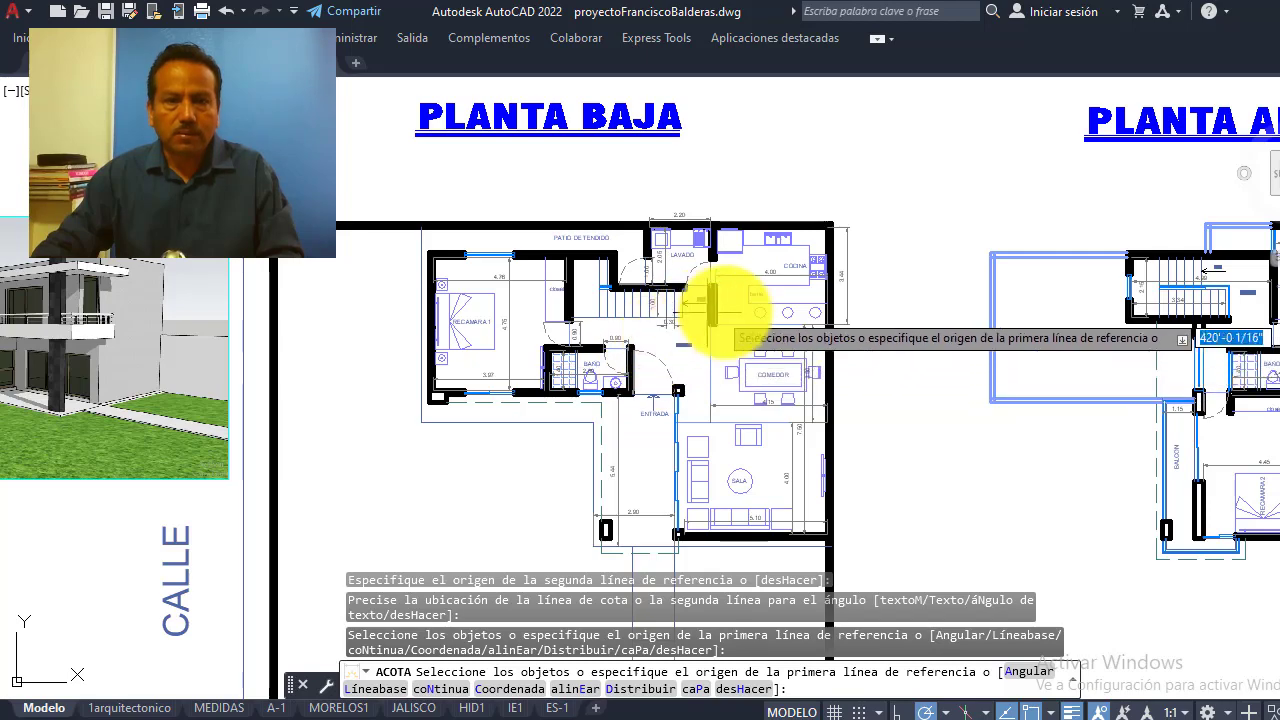
scroll(720, 320, "down", 5)
scroll(656, 290, "down", 2)
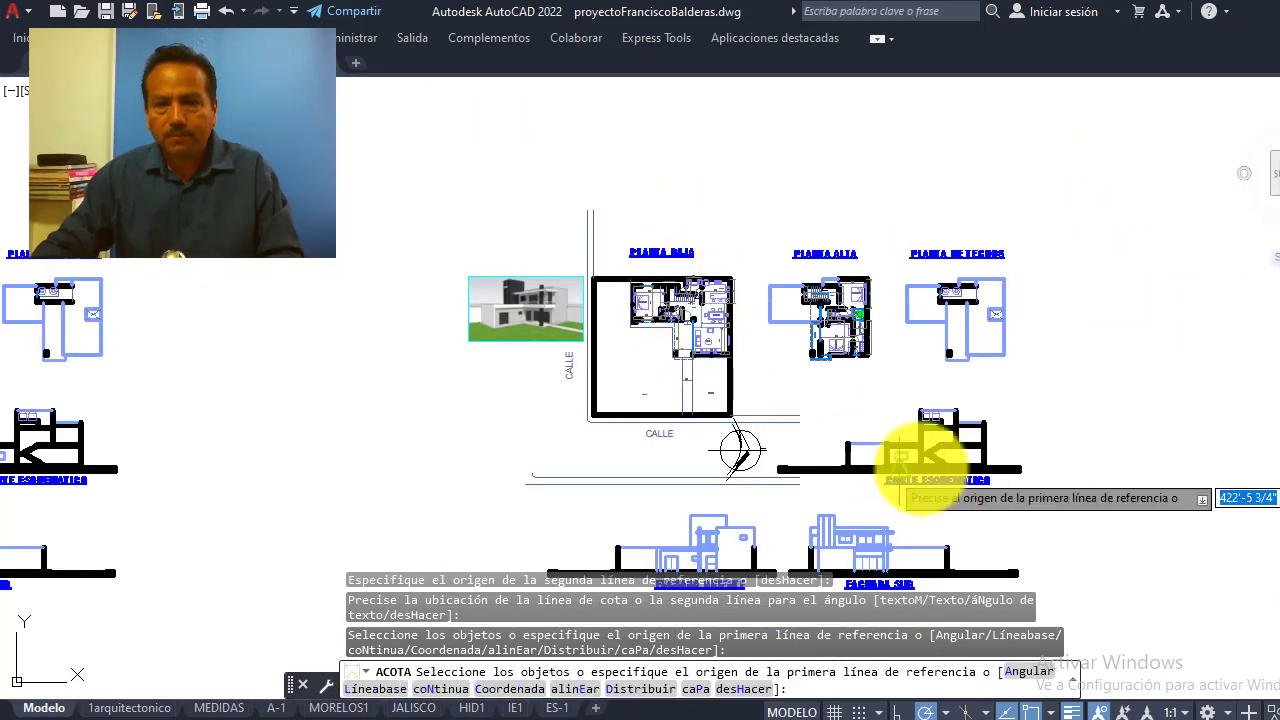
scroll(985, 470, "up", 3)
scroll(843, 329, "up", 2)
scroll(951, 386, "down", 3)
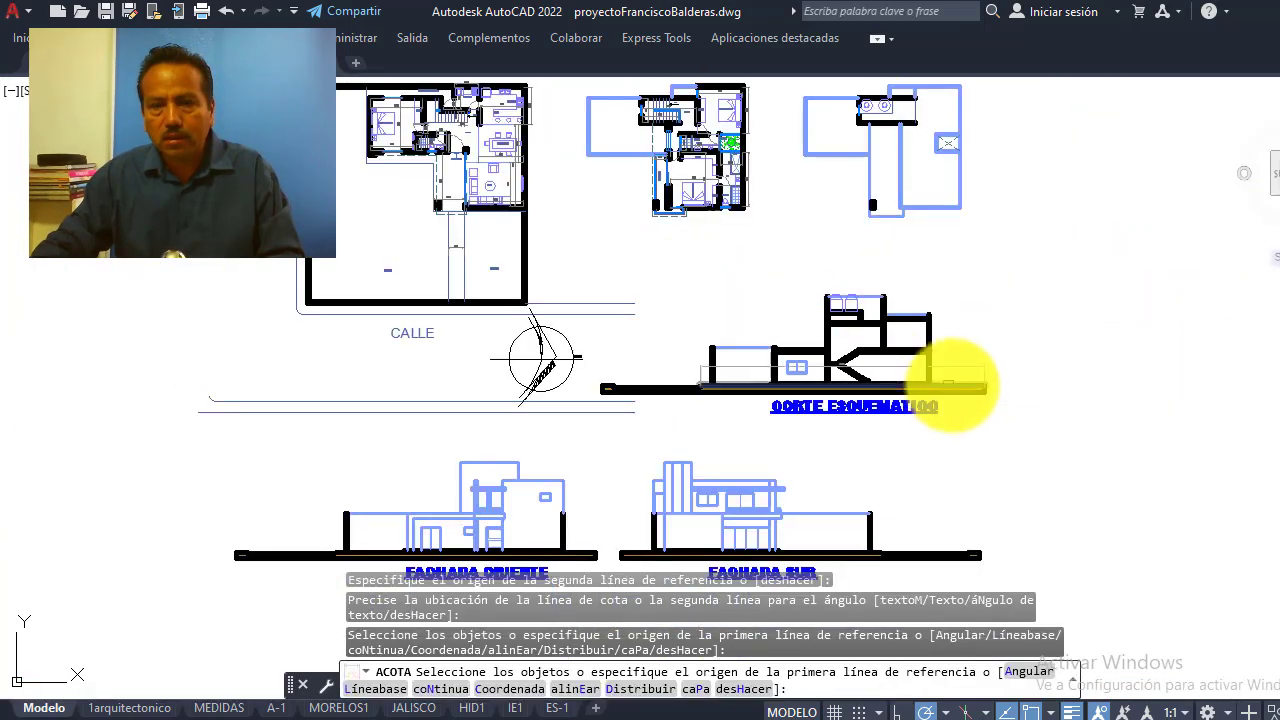
scroll(945, 347, "up", 2)
scroll(945, 347, "up", 3)
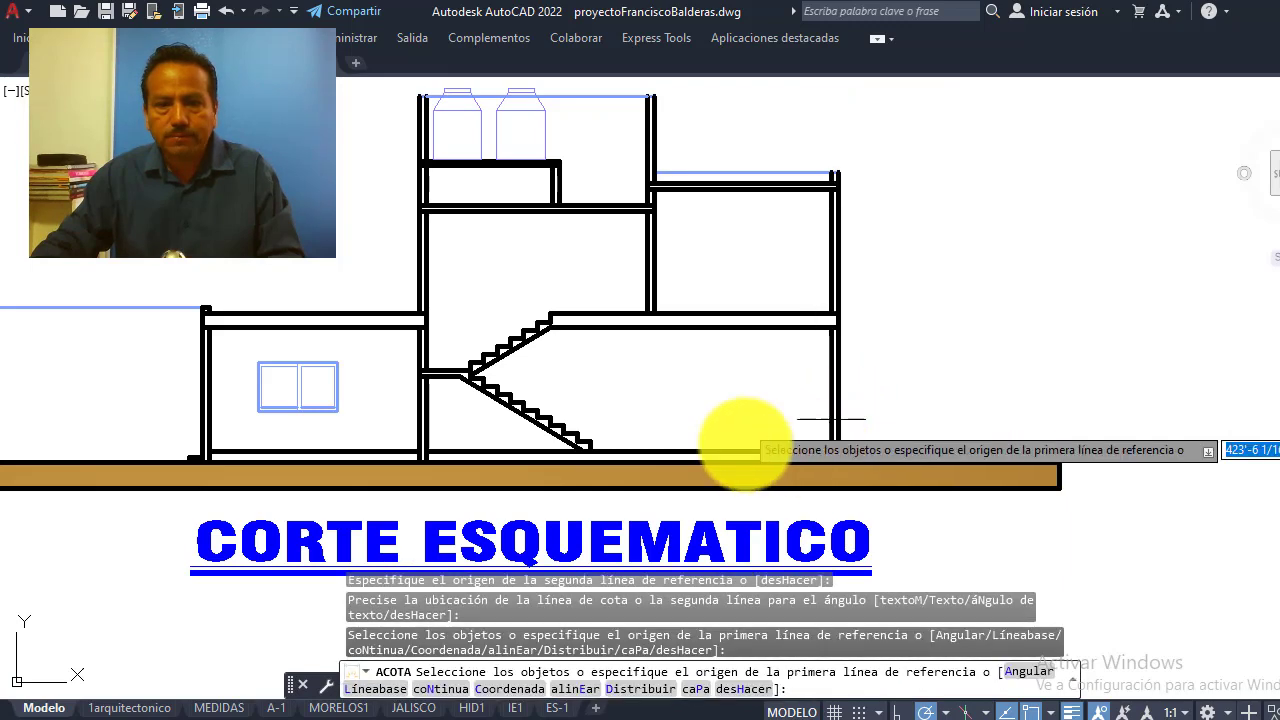
Place a 2.80 vertical dimension from the ground floor to the slab underside at the section's right wall
scroll(733, 432, "up", 2)
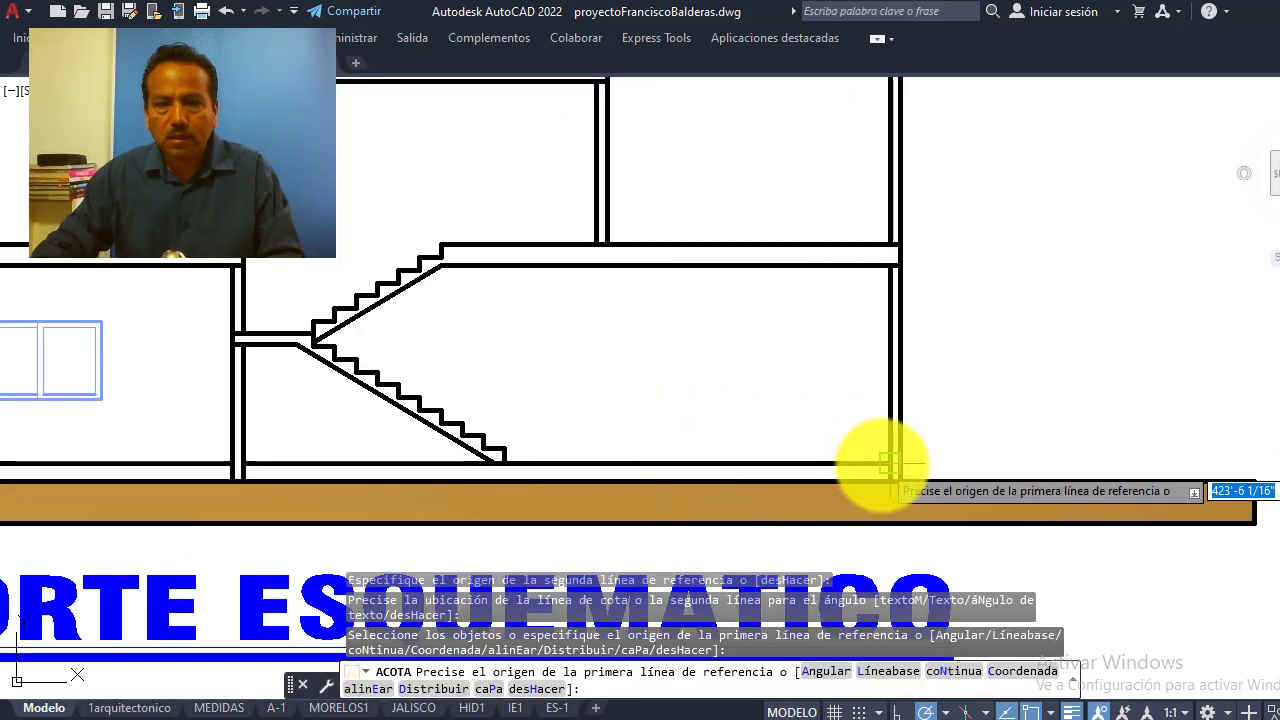
left_click(886, 460)
left_click(886, 265)
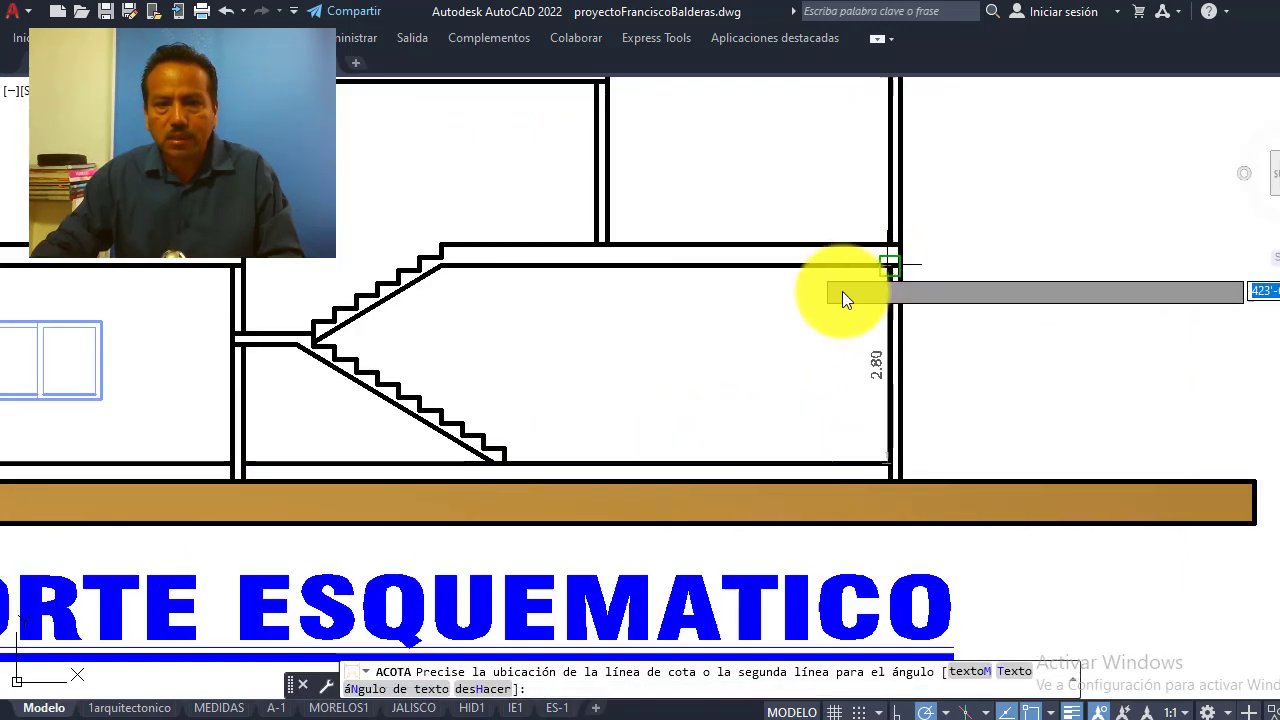
left_click(808, 380)
scroll(777, 357, "up", 2)
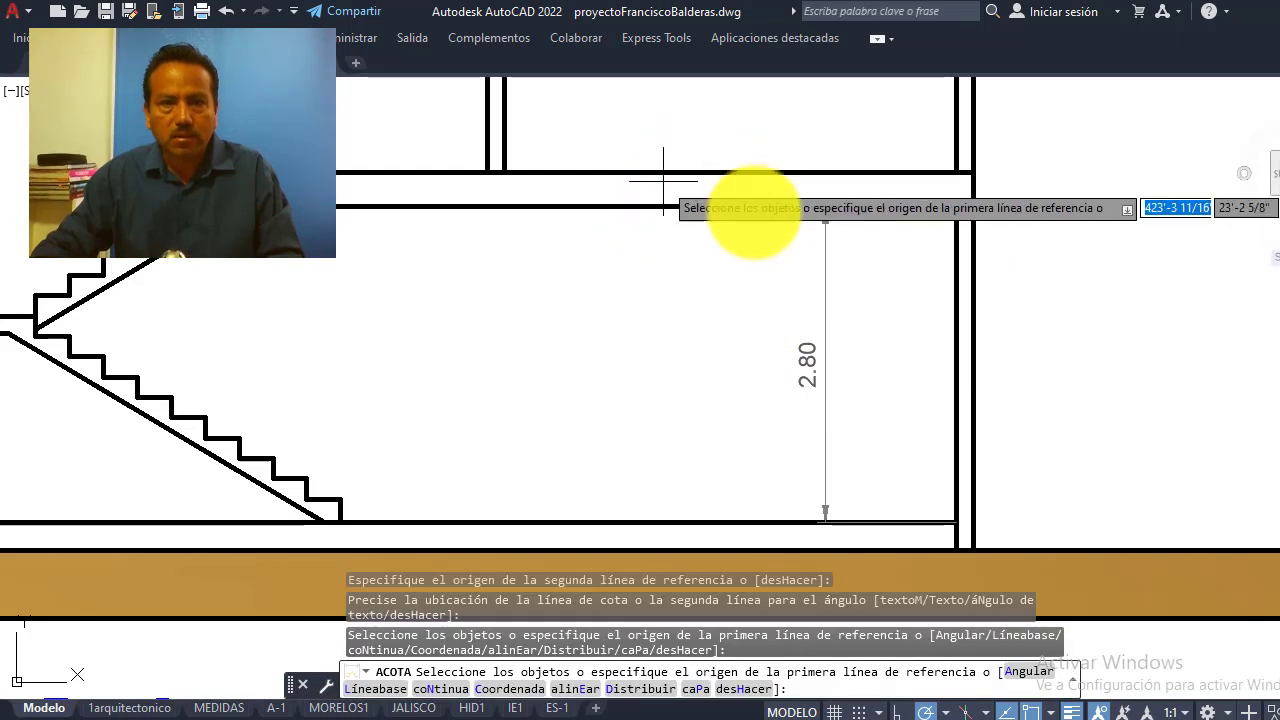
scroll(880, 360, "down", 2)
scroll(460, 390, "up", 1)
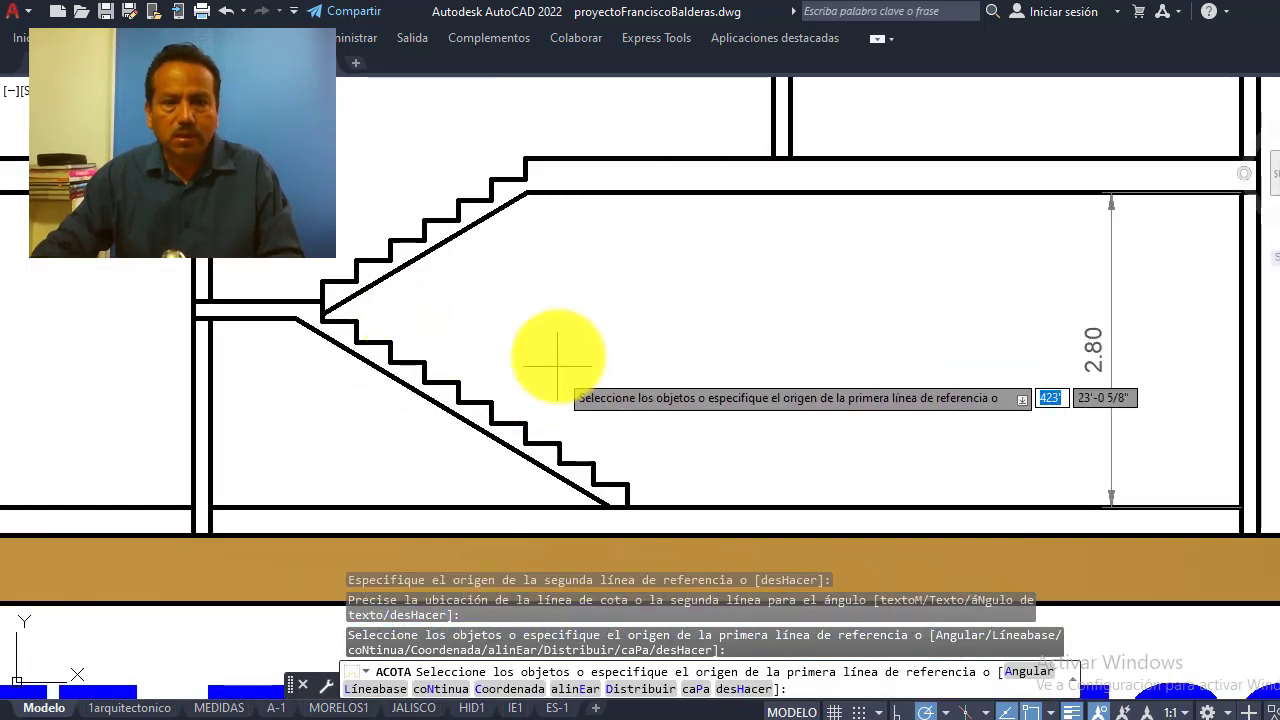
scroll(560, 370, "down", 2)
scroll(605, 420, "up", 4)
scroll(605, 429, "up", 4)
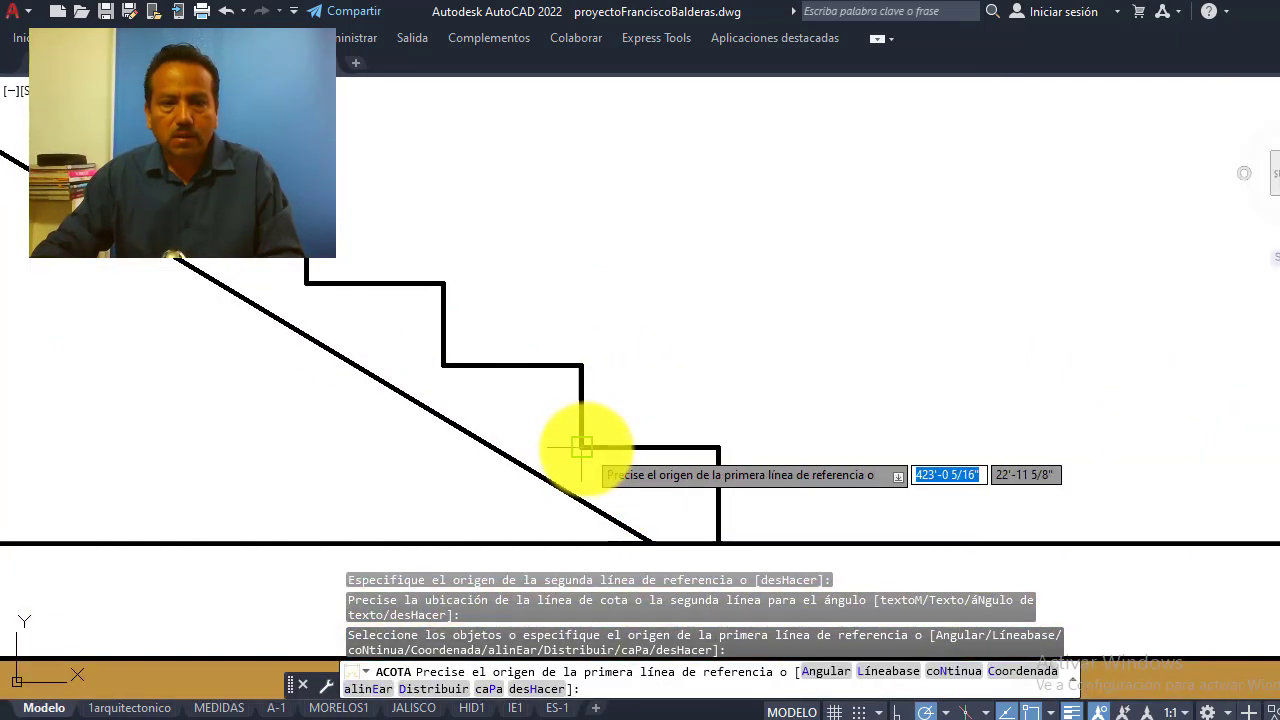
Dimension the bottom step's riser as 0.18
left_click(581, 446)
left_click(581, 366)
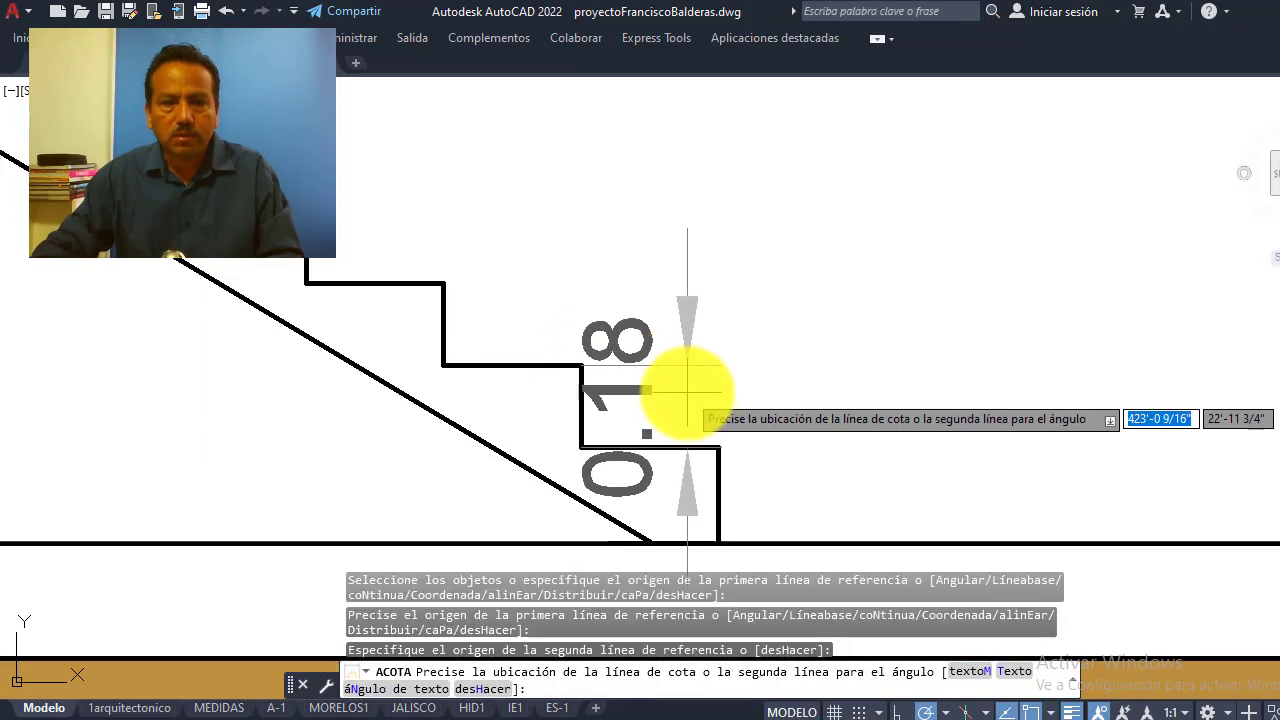
left_click(690, 392)
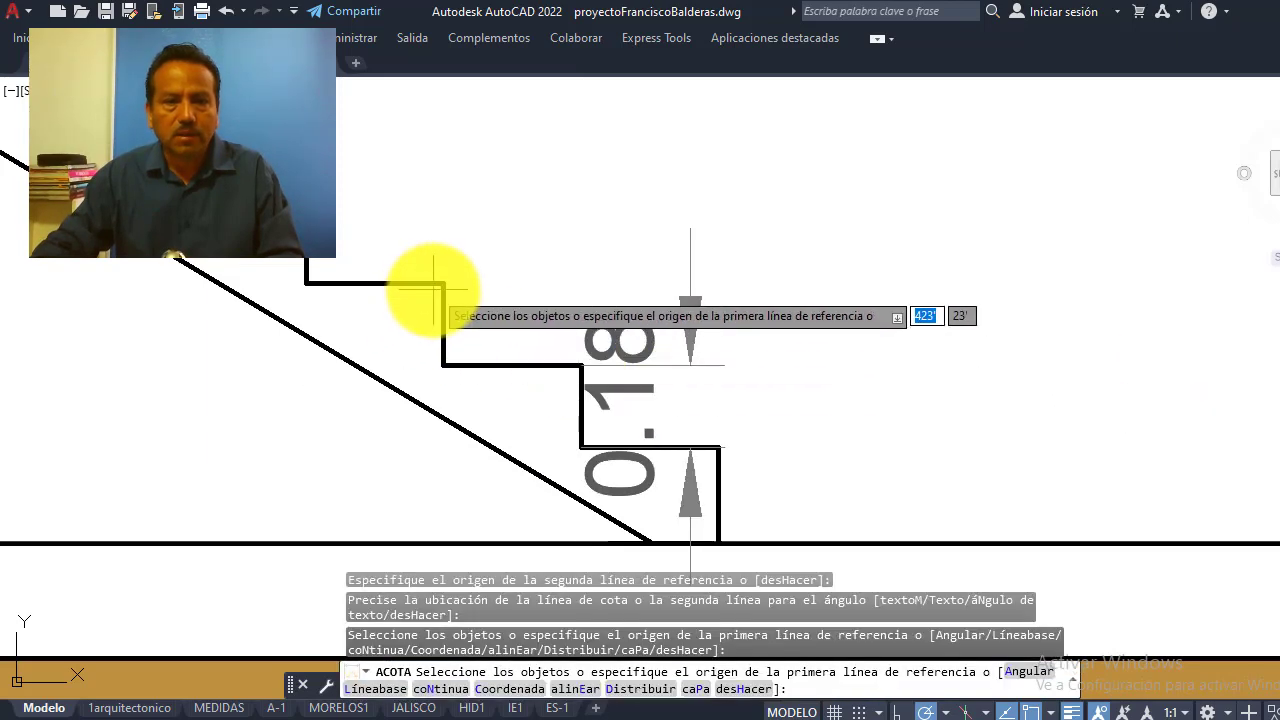
Add a 0.30 tread dimension above the step
left_click(443, 284)
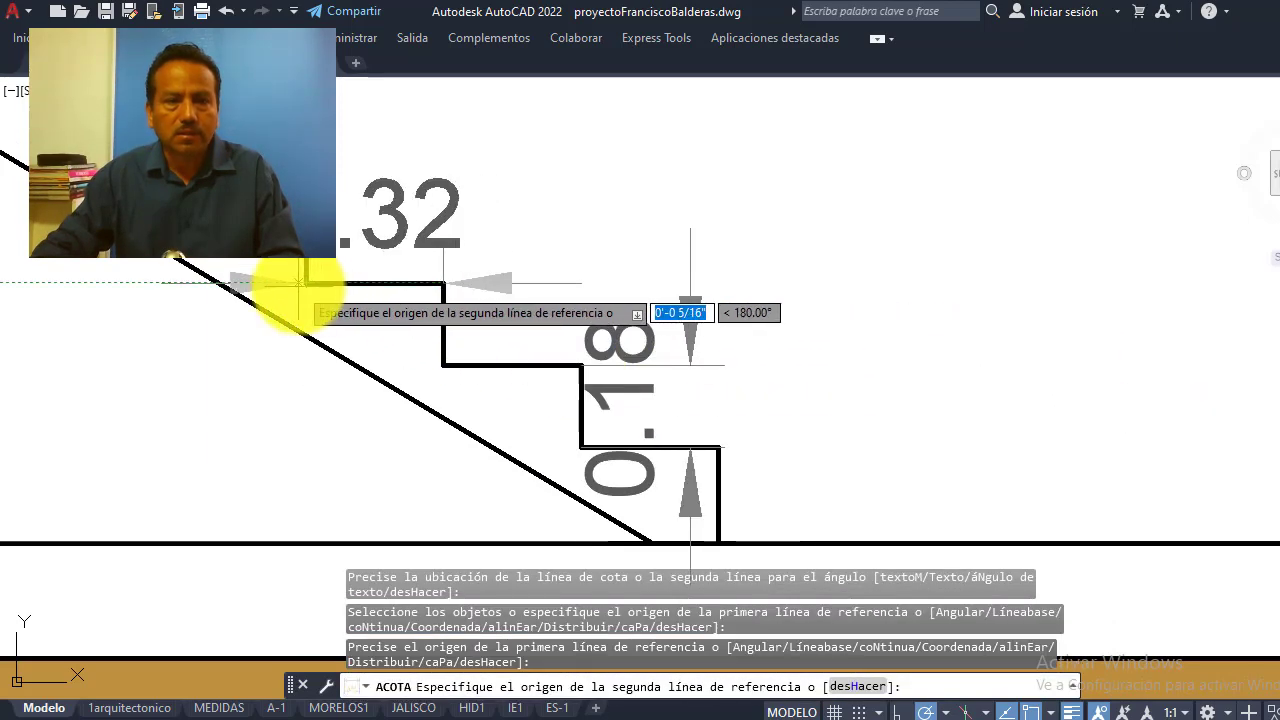
left_click(306, 284)
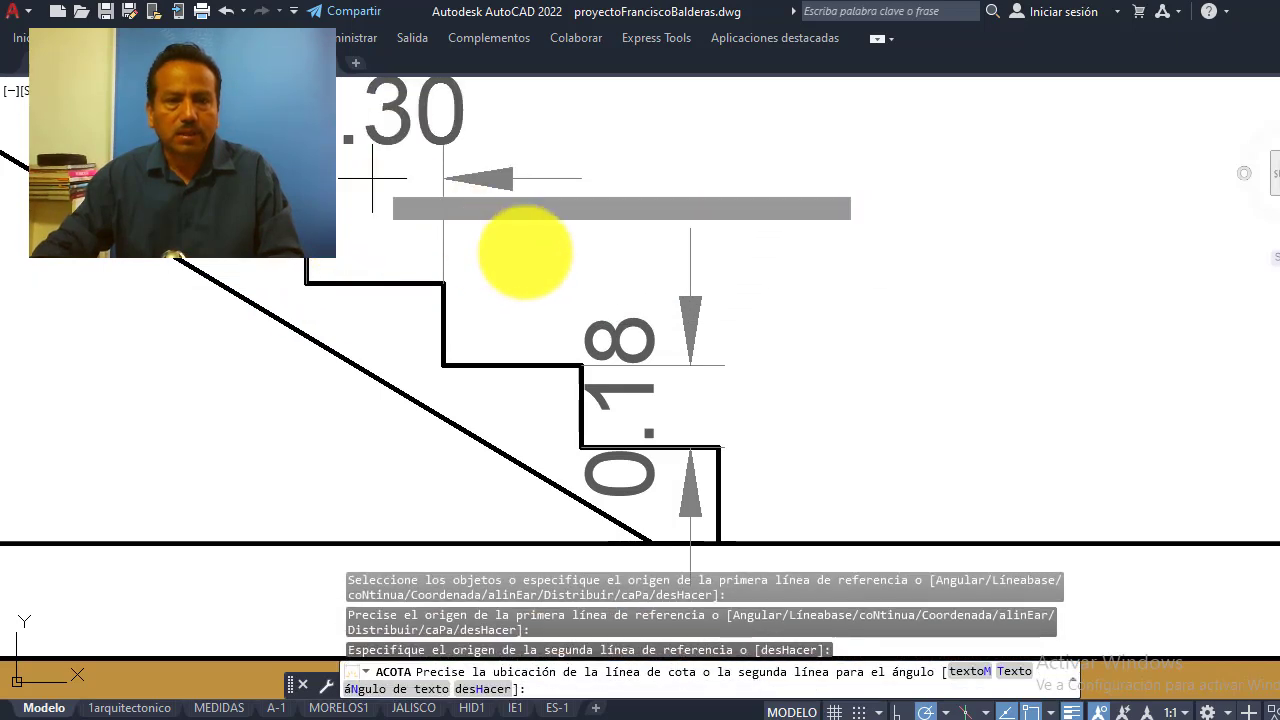
left_click(372, 178)
scroll(586, 357, "down", 3)
scroll(580, 350, "down", 2)
scroll(630, 362, "down", 1)
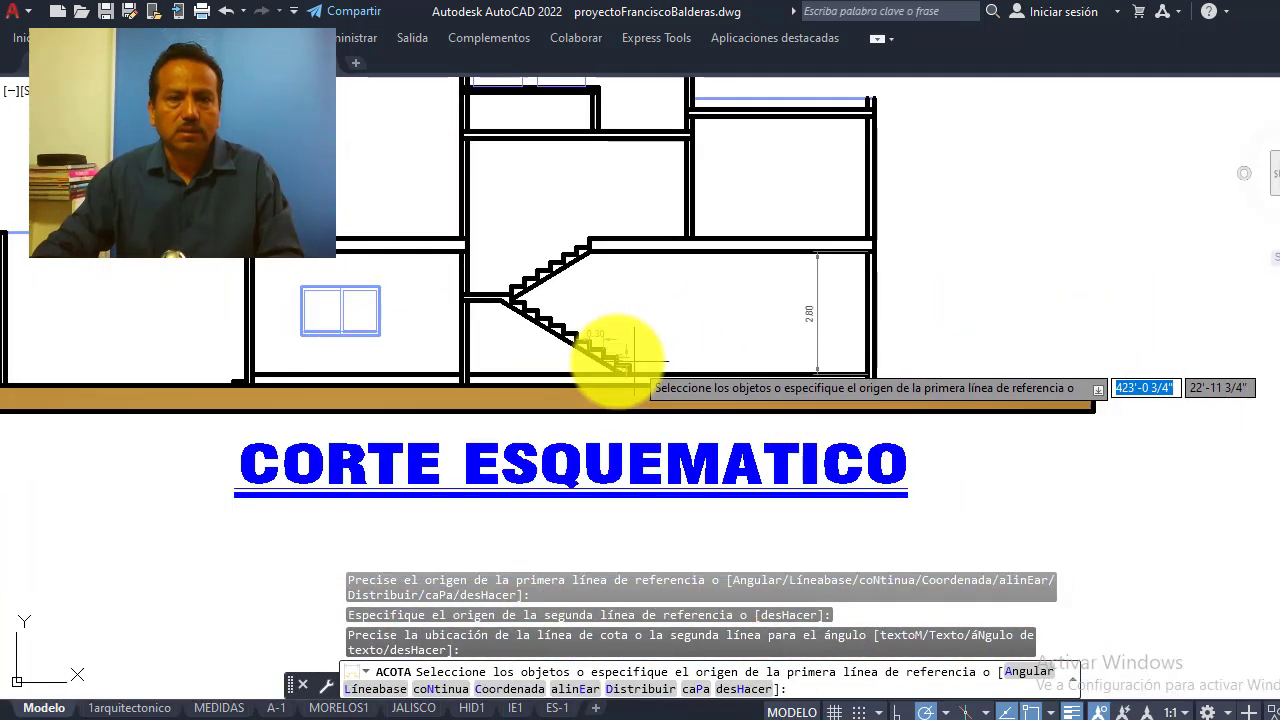
scroll(529, 286, "up", 2)
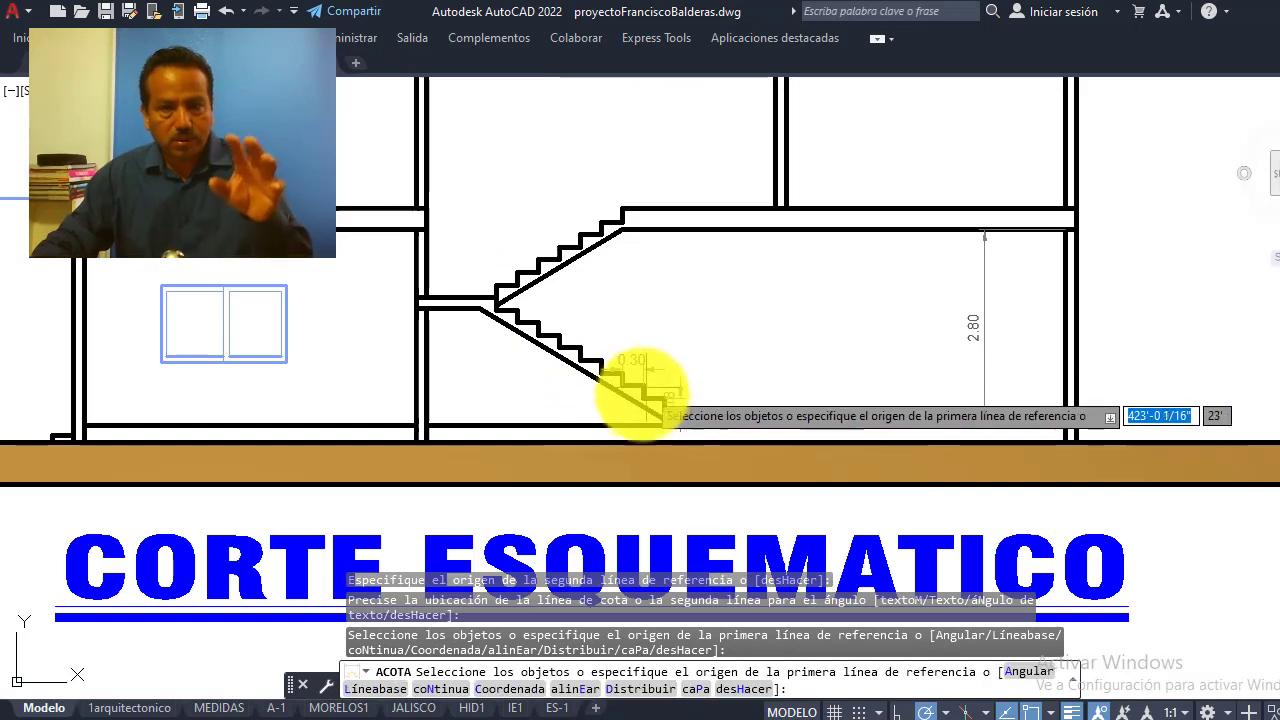
scroll(640, 393, "up", 2)
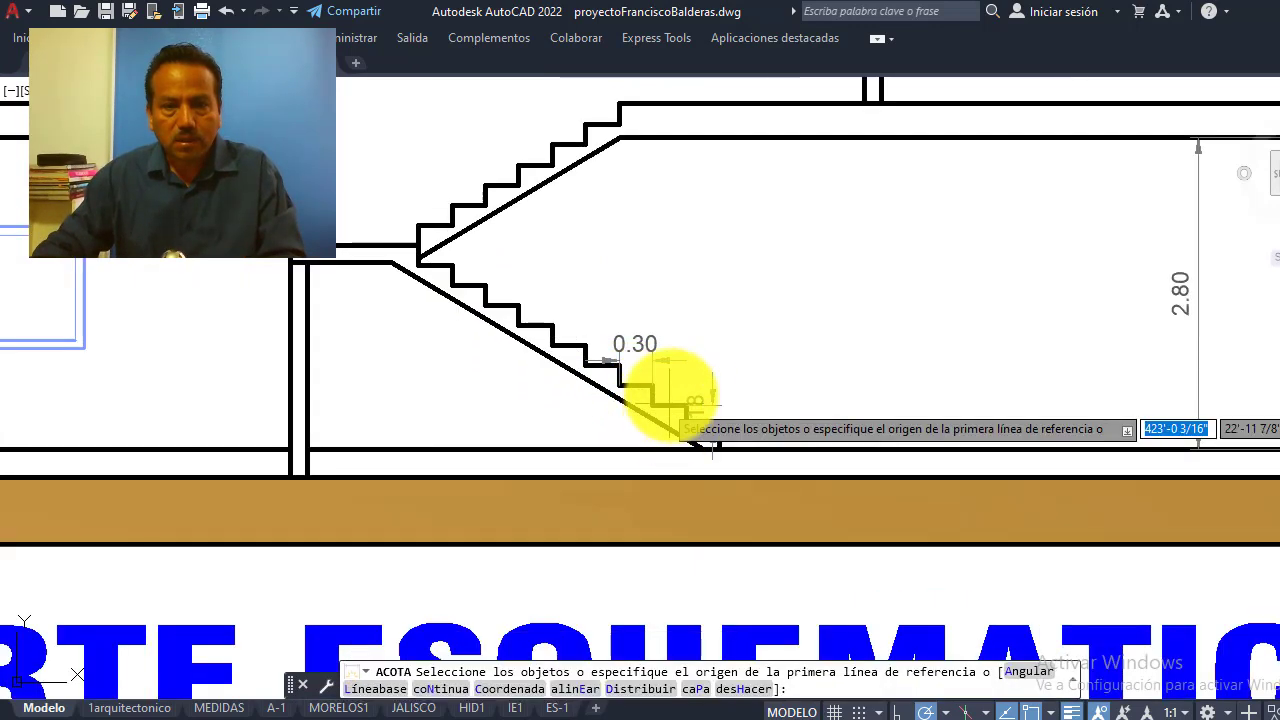
scroll(600, 395, "down", 4)
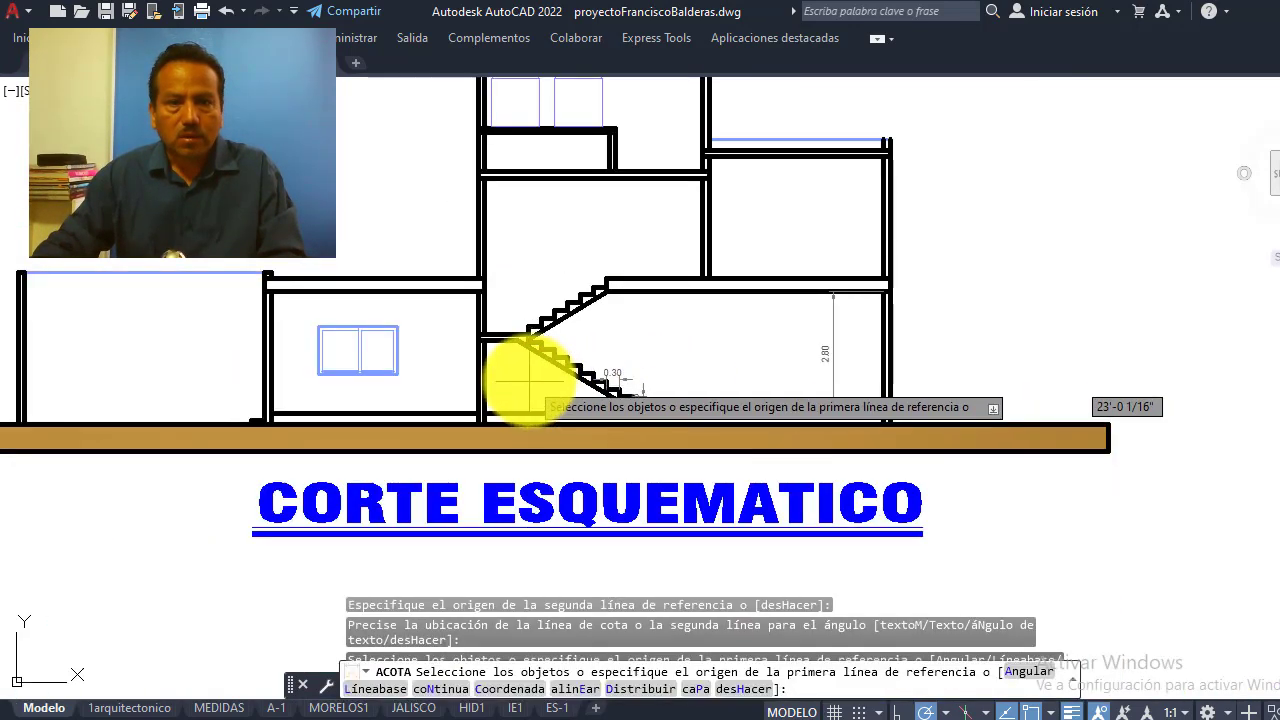
scroll(520, 370, "down", 1)
scroll(505, 320, "up", 2)
scroll(620, 435, "up", 2)
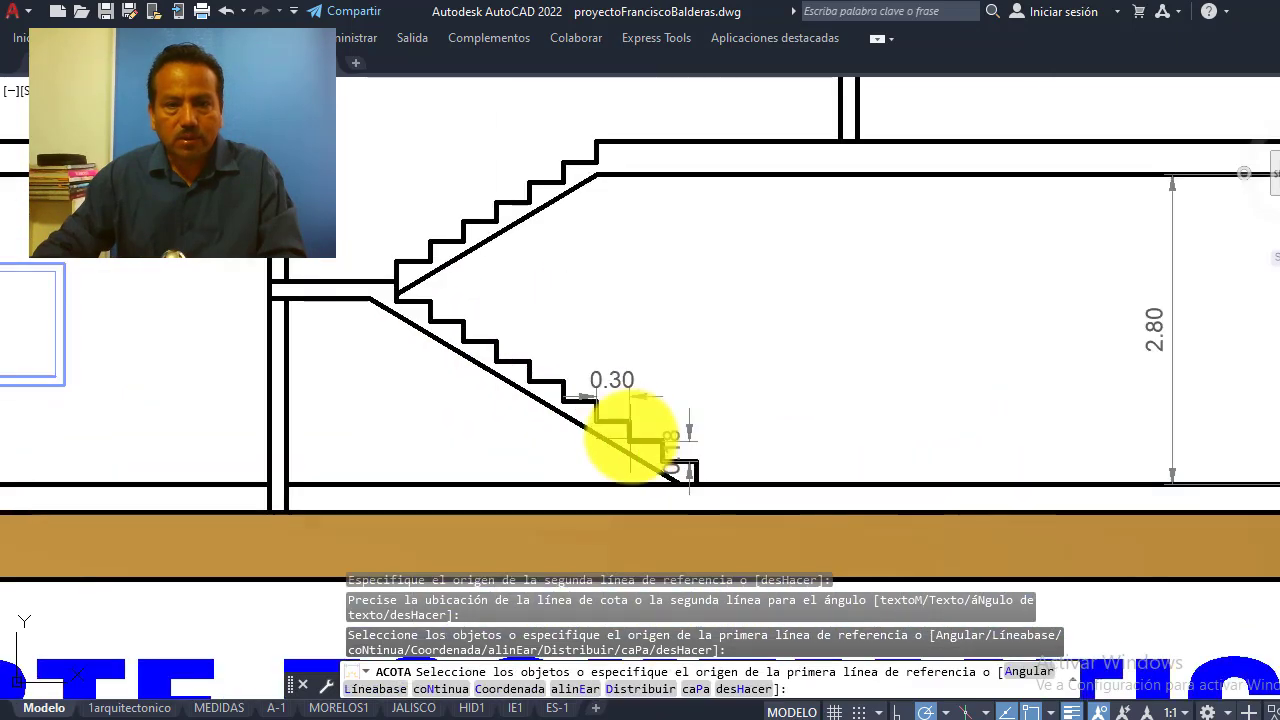
scroll(630, 440, "up", 2)
scroll(614, 414, "up", 1)
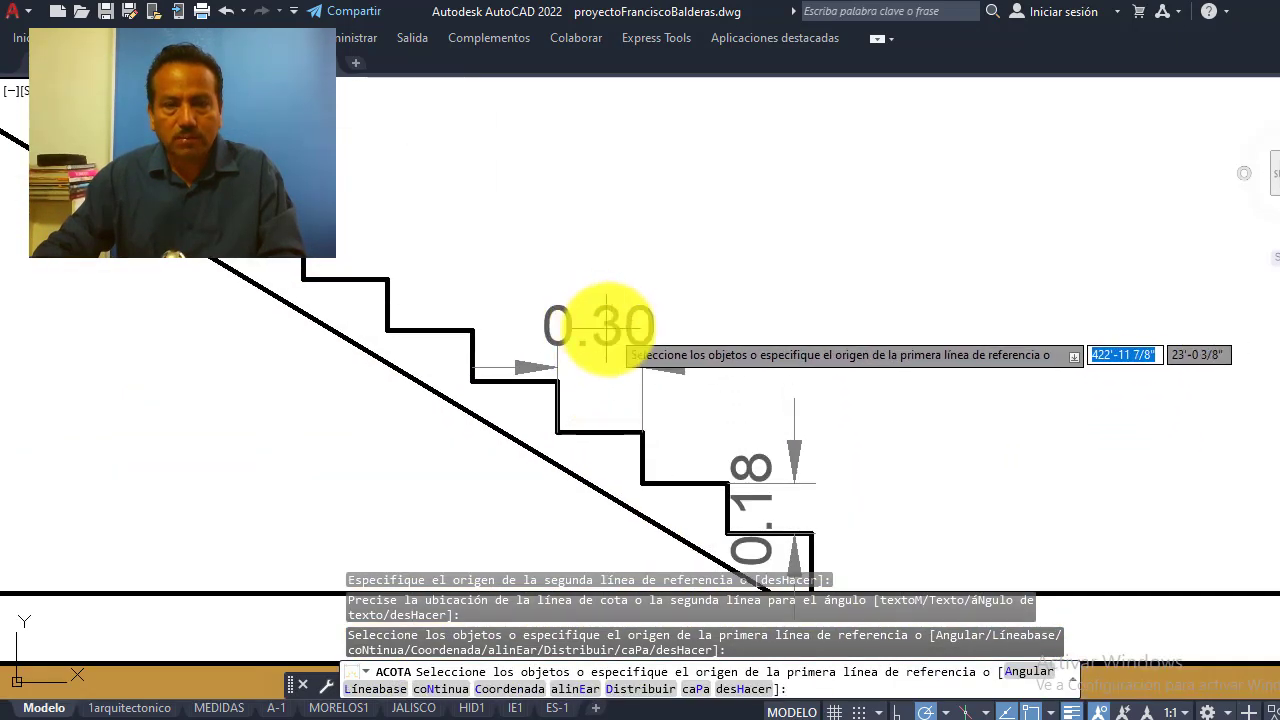
scroll(723, 443, "down", 2)
scroll(737, 457, "up", 2)
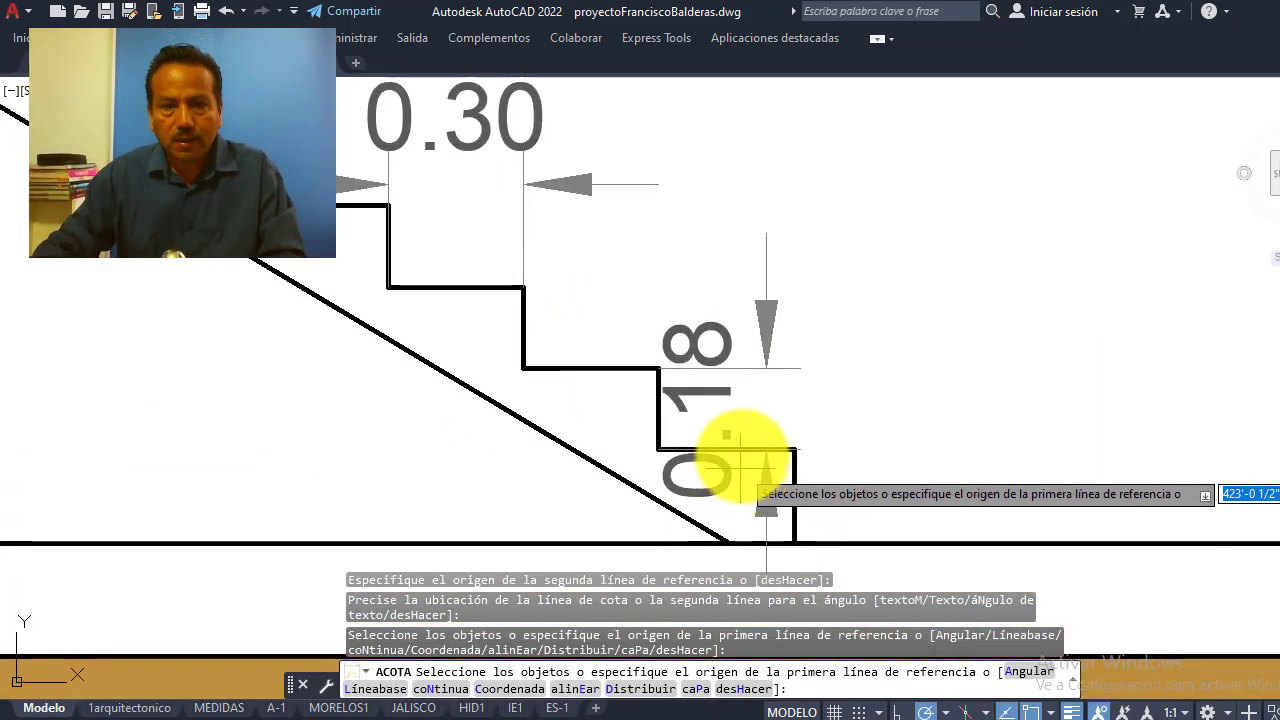
scroll(715, 420, "up", 1)
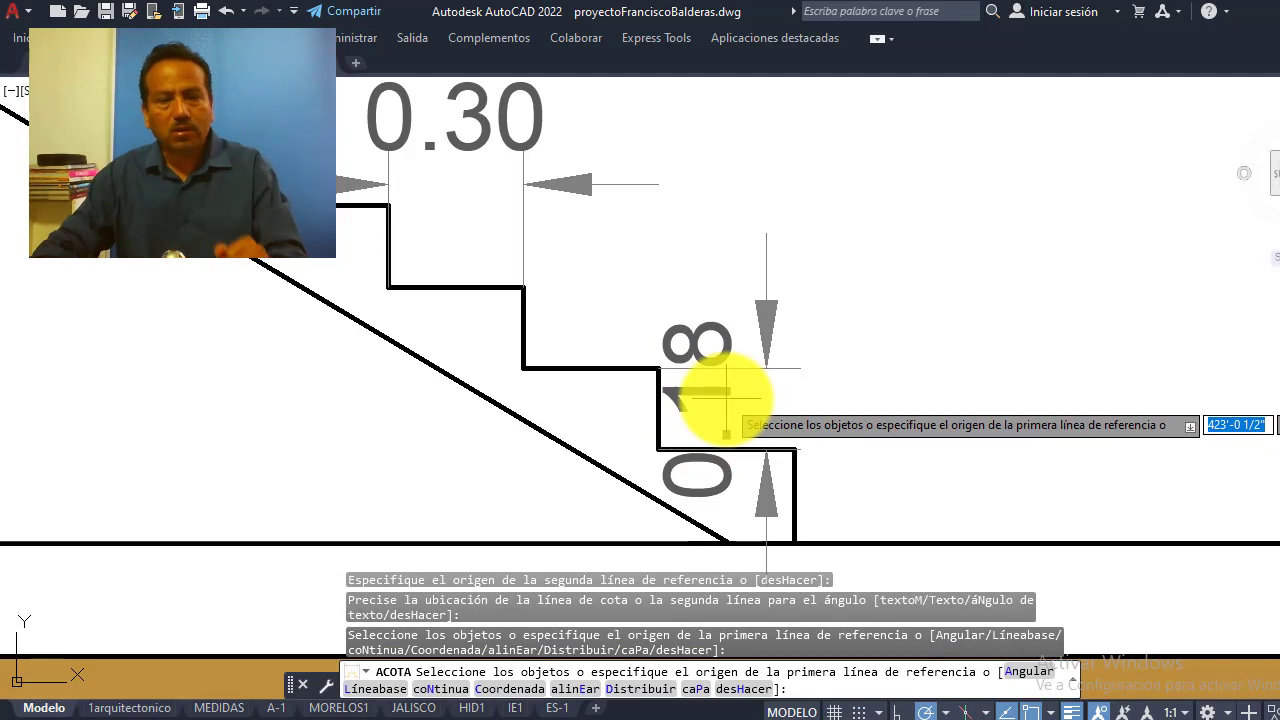
scroll(727, 400, "down", 2)
scroll(700, 457, "down", 2)
scroll(614, 443, "down", 2)
scroll(571, 440, "down", 1)
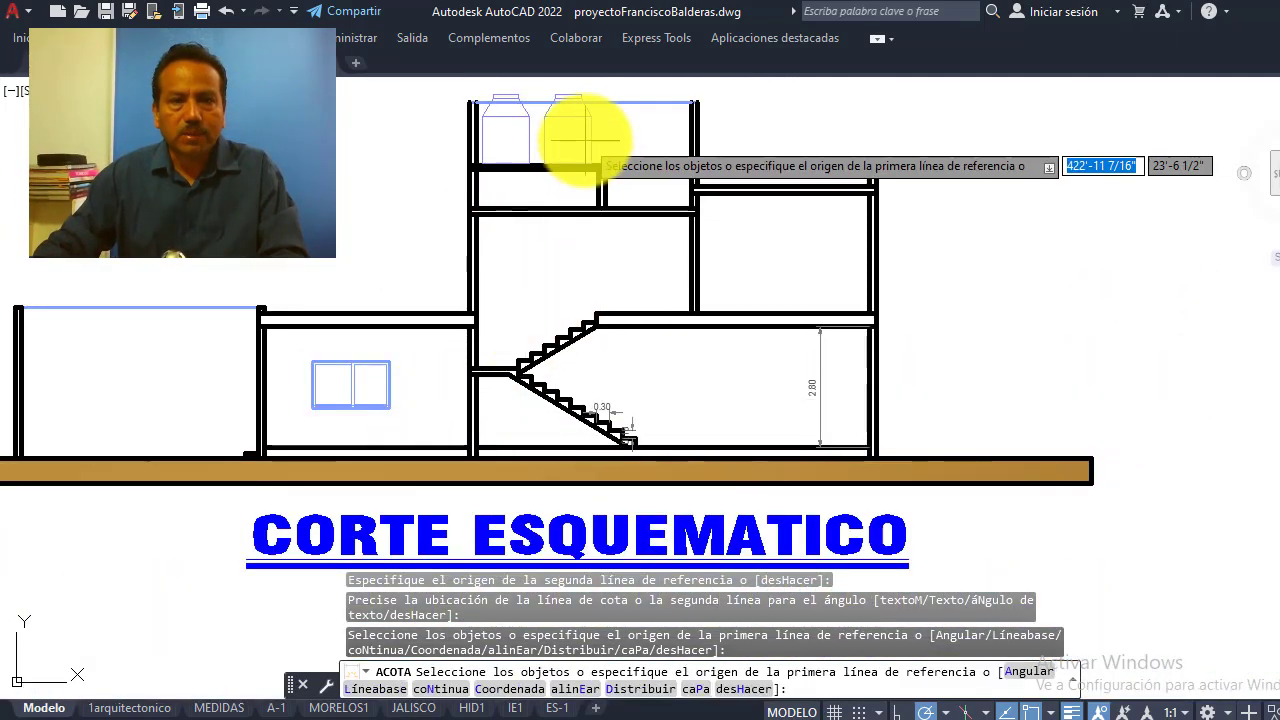
scroll(585, 140, "up", 3)
scroll(590, 138, "up", 2)
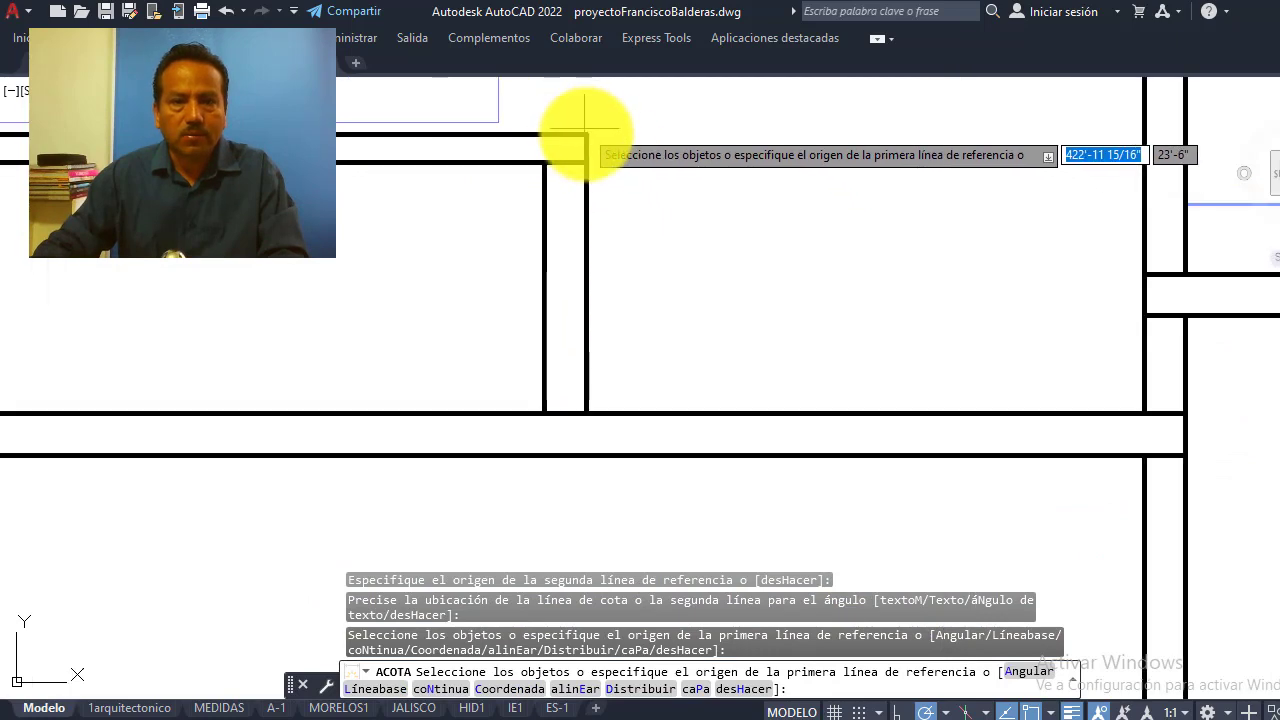
left_click(586, 133)
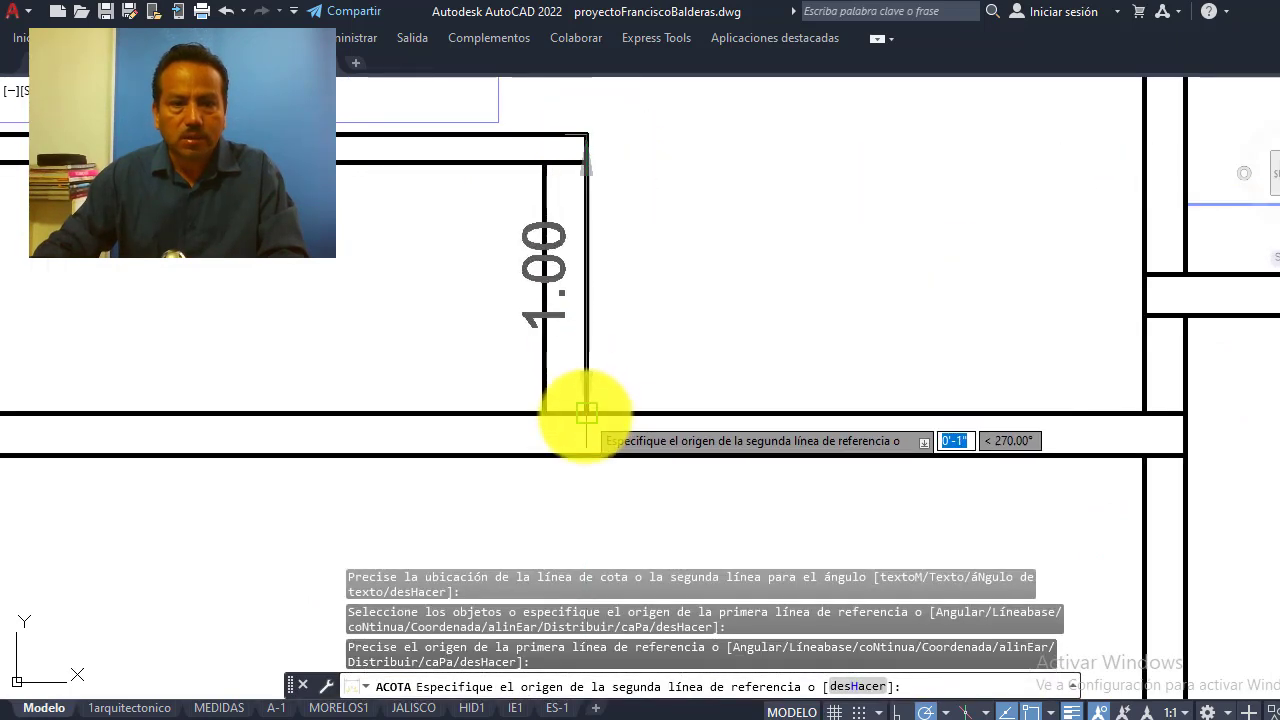
left_click(586, 412)
left_click(742, 352)
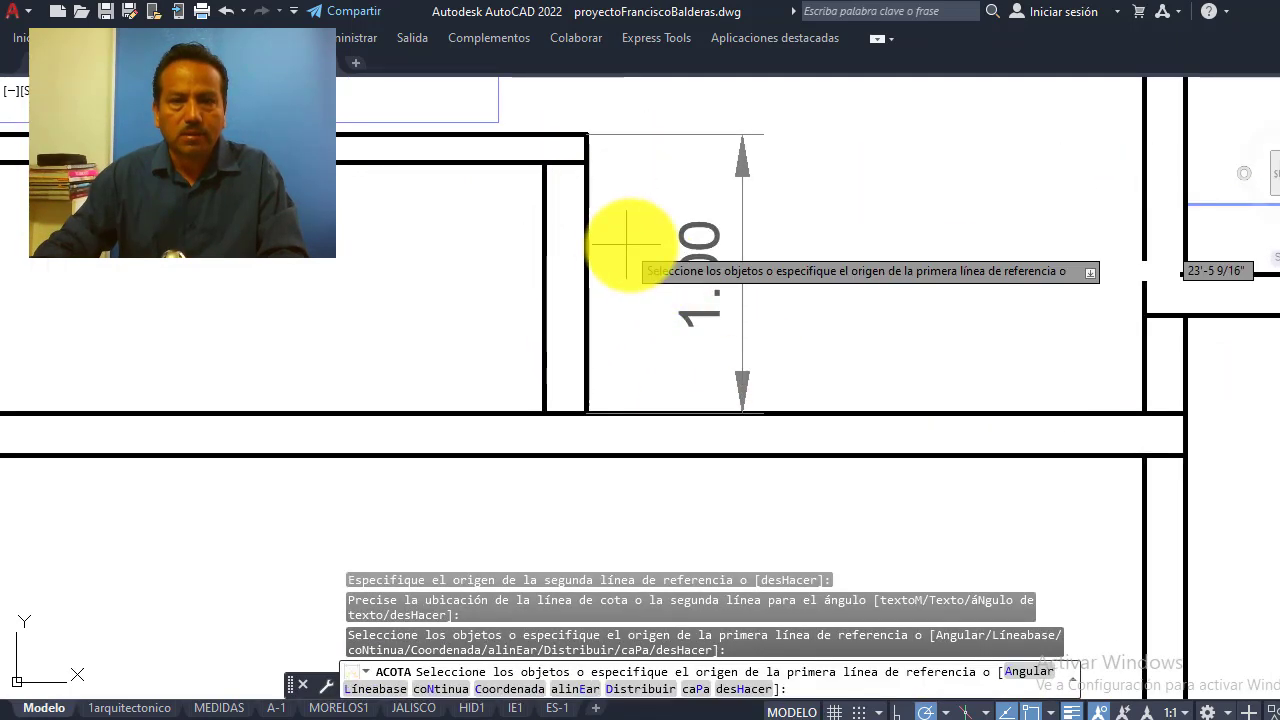
scroll(629, 243, "down", 8)
scroll(646, 266, "down", 2)
scroll(607, 255, "down", 3)
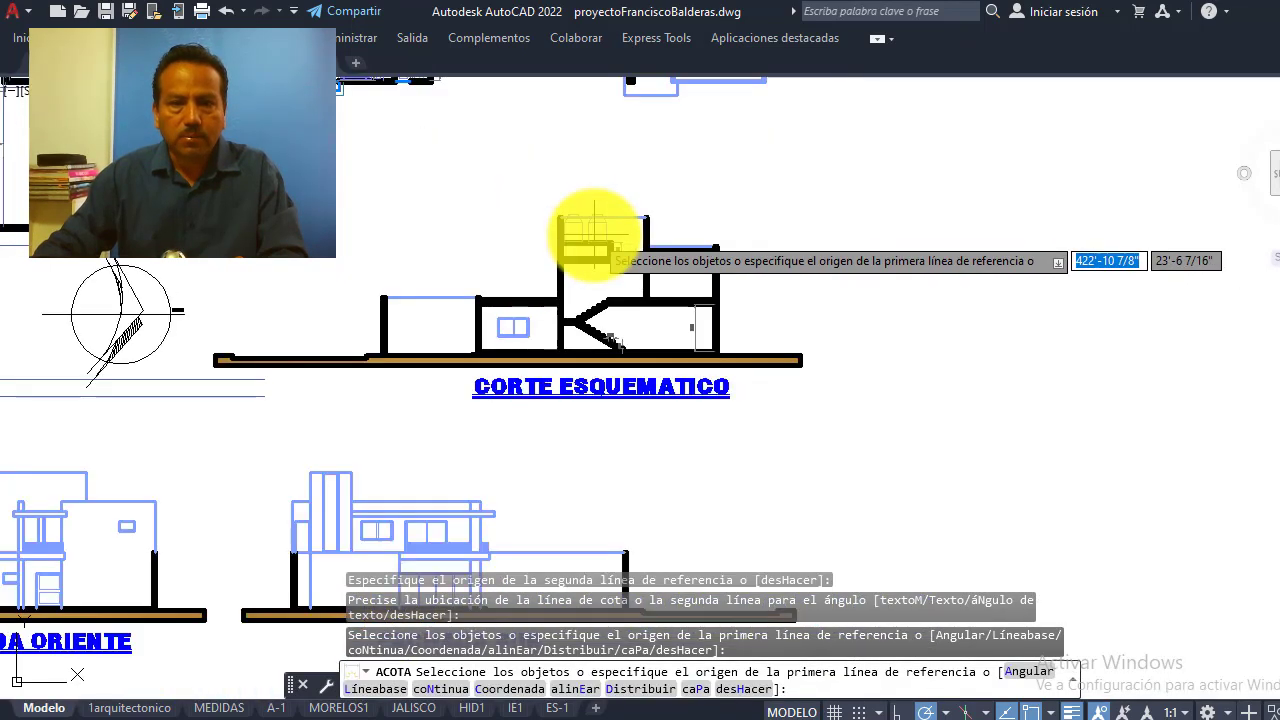
scroll(586, 229, "down", 2)
scroll(514, 349, "up", 3)
scroll(457, 371, "up", 3)
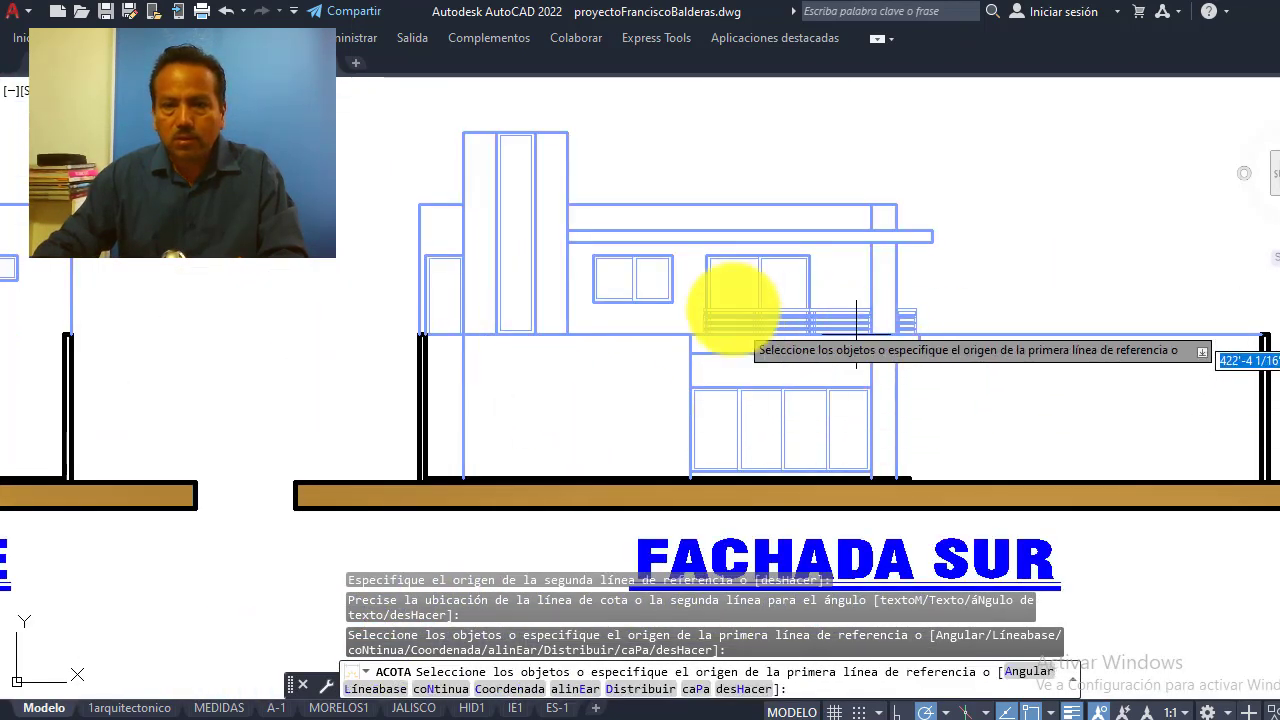
scroll(700, 285, "down", 2)
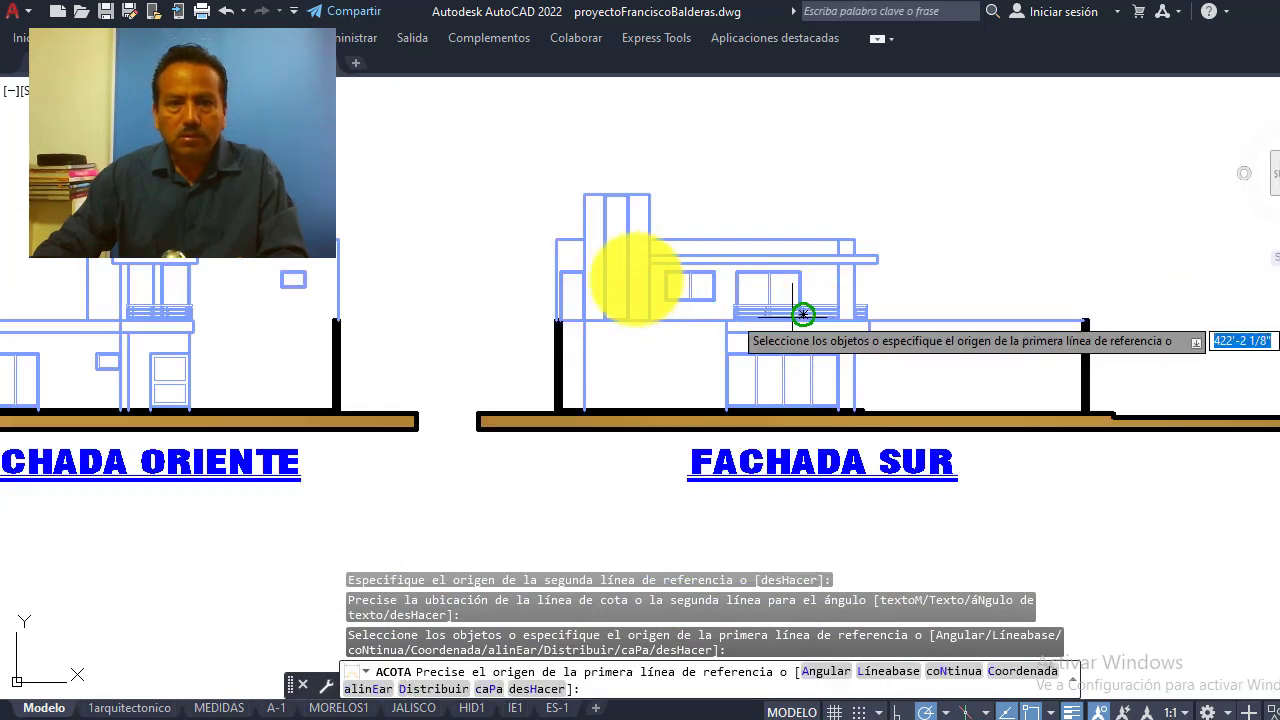
scroll(780, 337, "up", 2)
scroll(677, 357, "down", 2)
scroll(418, 357, "down", 2)
scroll(771, 357, "up", 2)
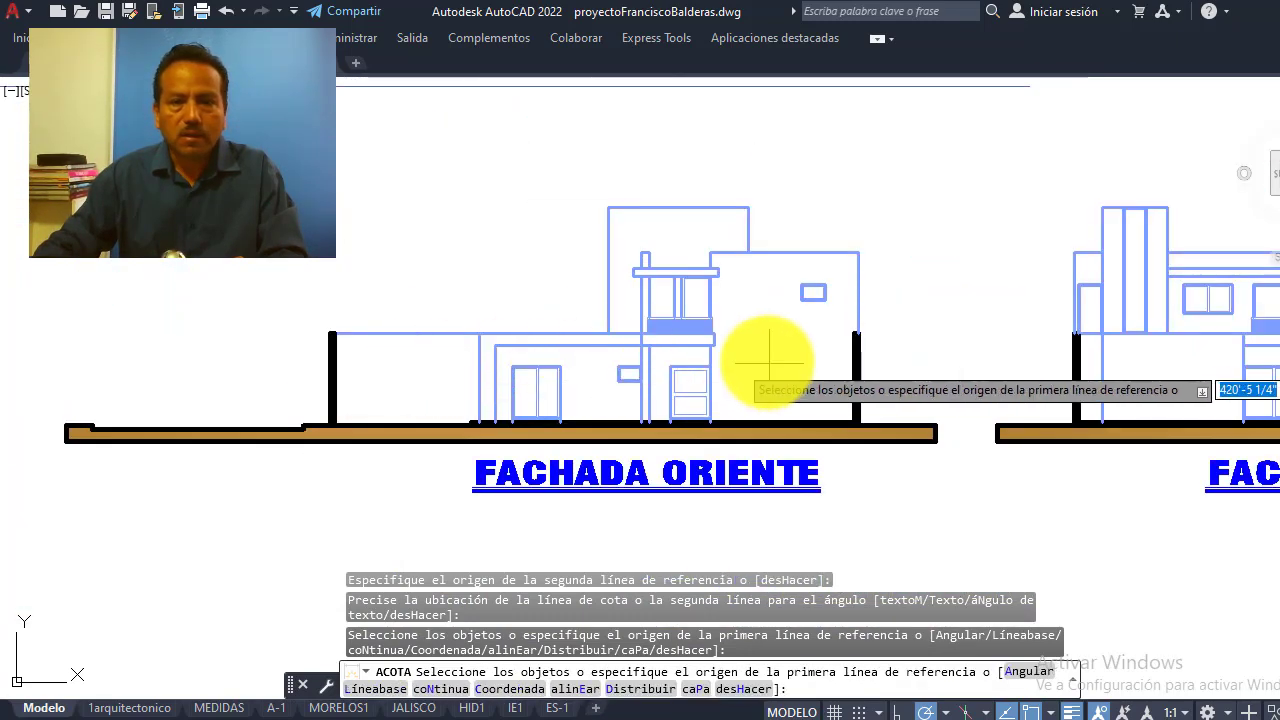
scroll(771, 366, "up", 2)
scroll(671, 366, "down", 2)
scroll(659, 384, "up", 2)
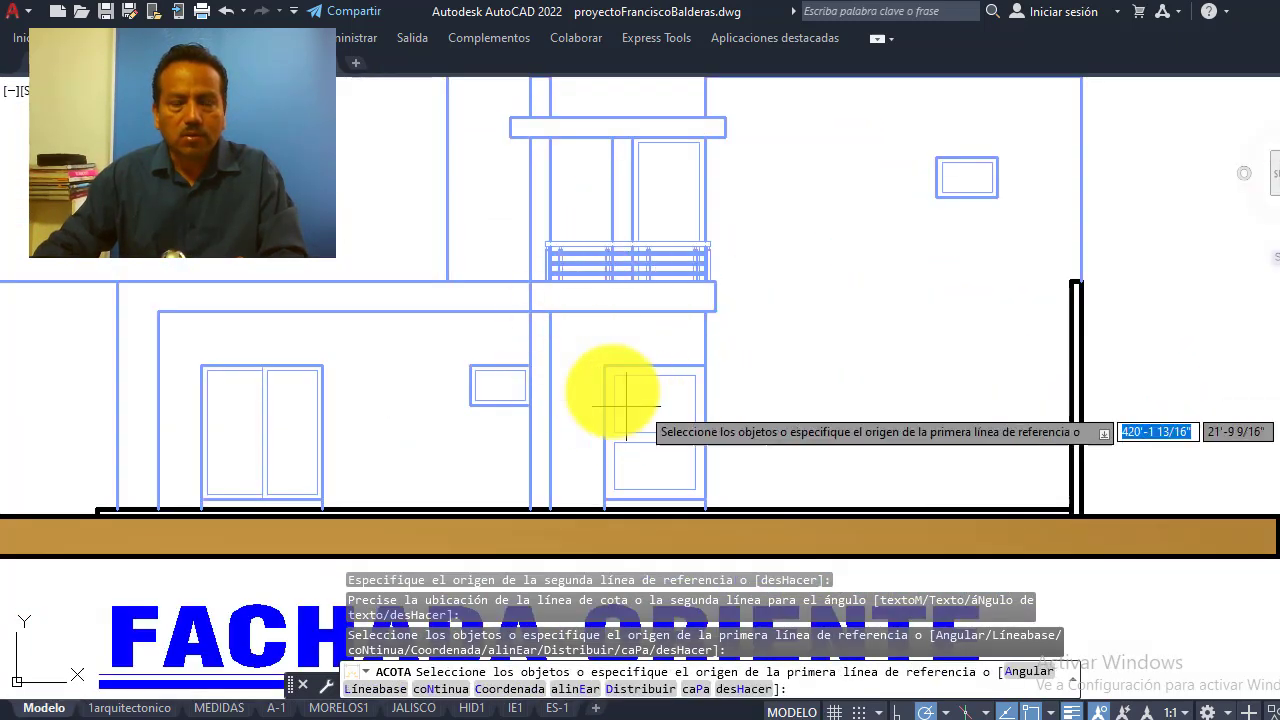
scroll(600, 410, "down", 4)
Add a 2.80 upper-floor height dimension from the upper slab corner down to the floor slab at the right wall
scroll(1020, 232, "up", 4)
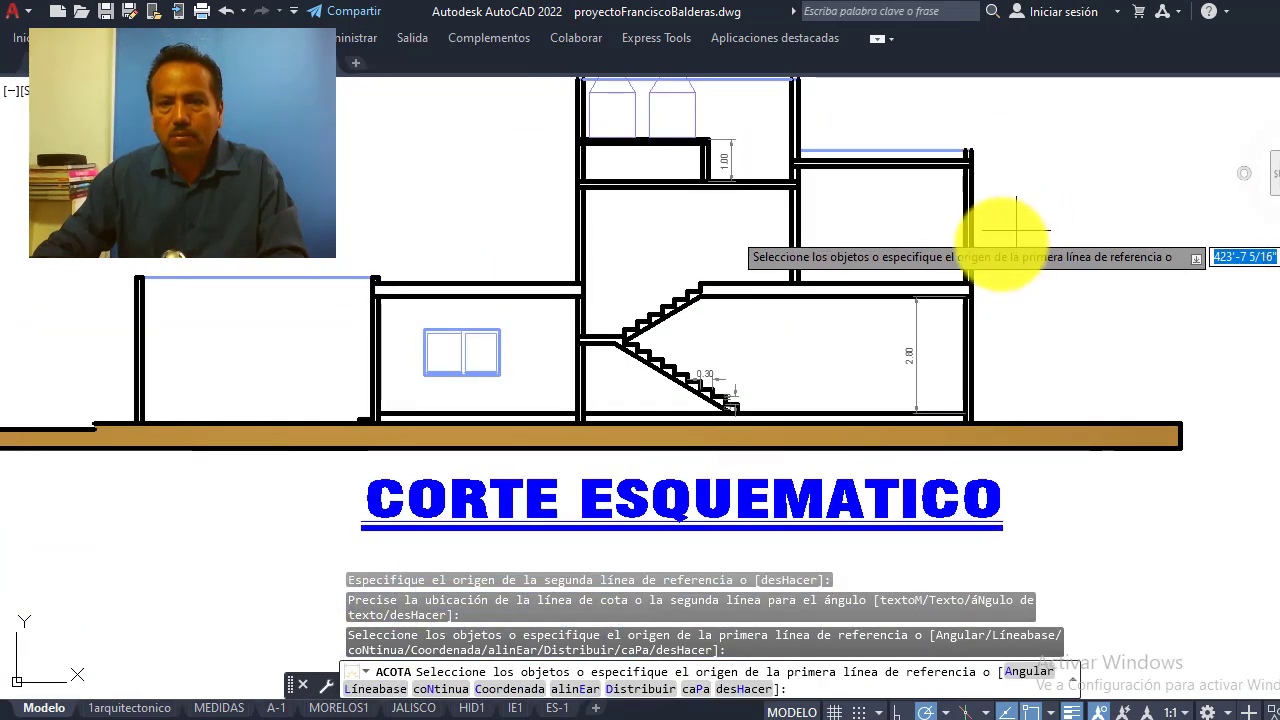
scroll(951, 214, "up", 2)
scroll(945, 220, "down", 1)
scroll(952, 215, "up", 2)
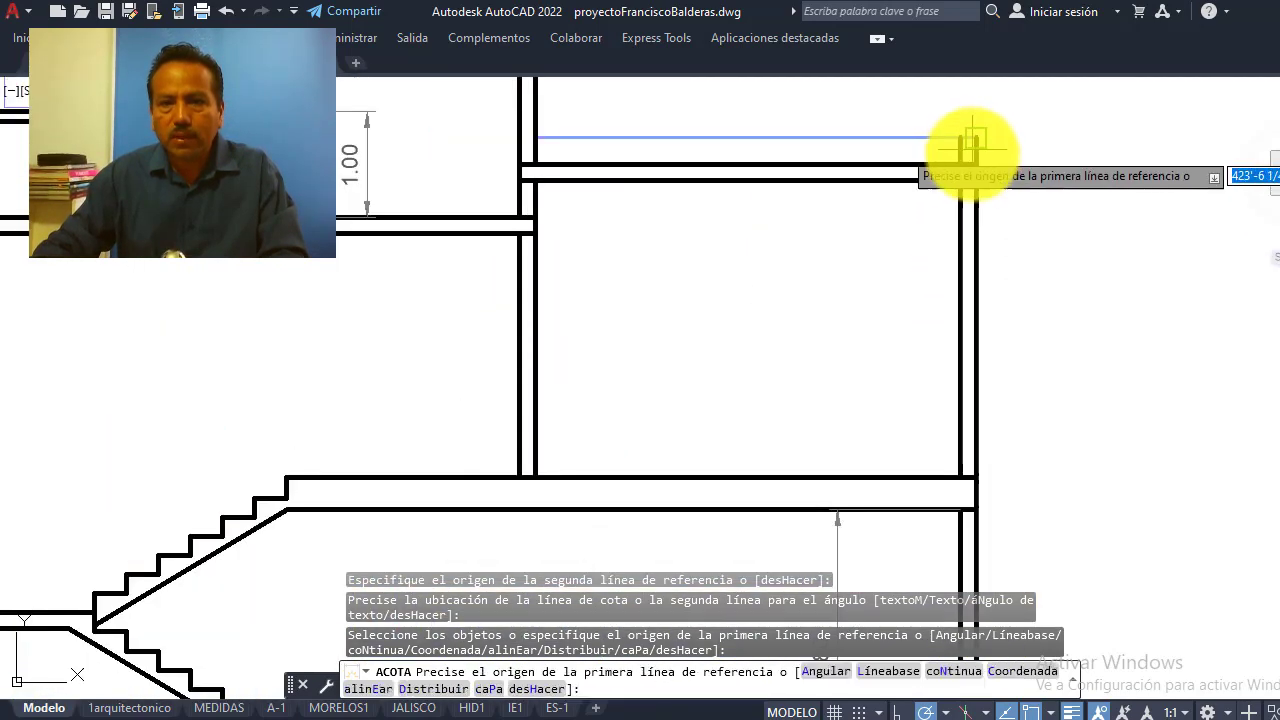
scroll(960, 170, "up", 2)
left_click(953, 197)
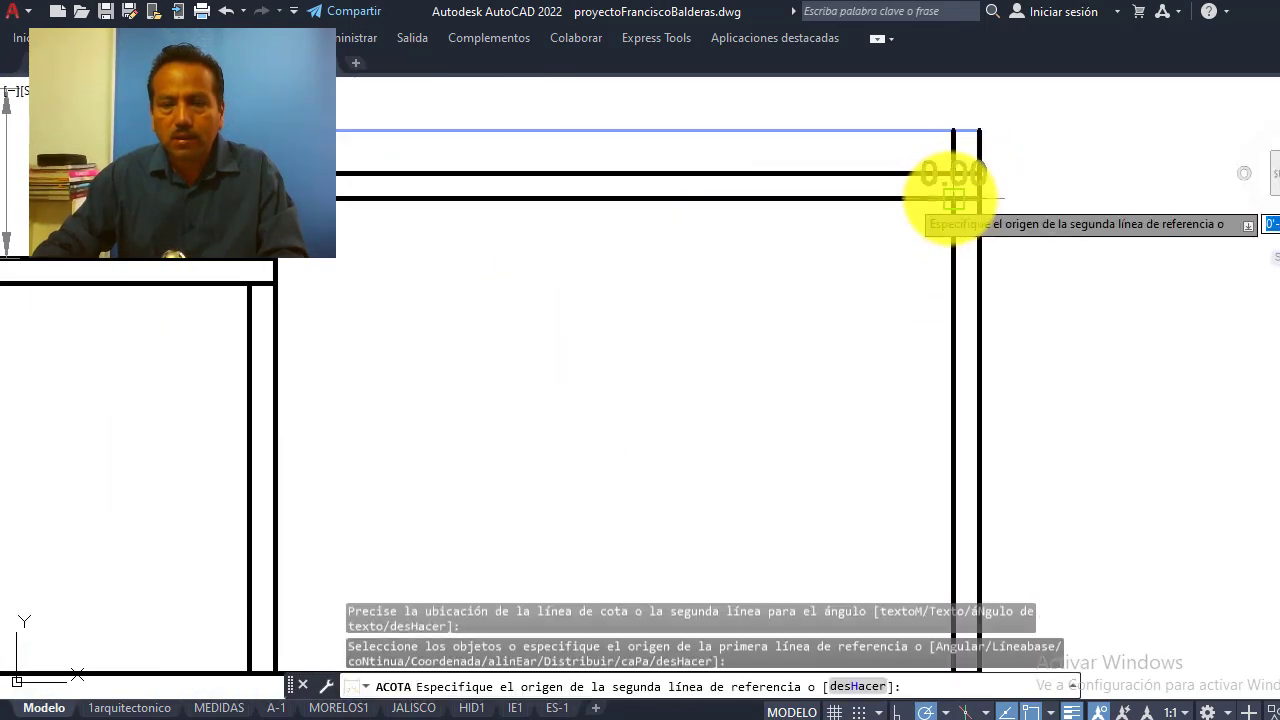
scroll(951, 195, "down", 2)
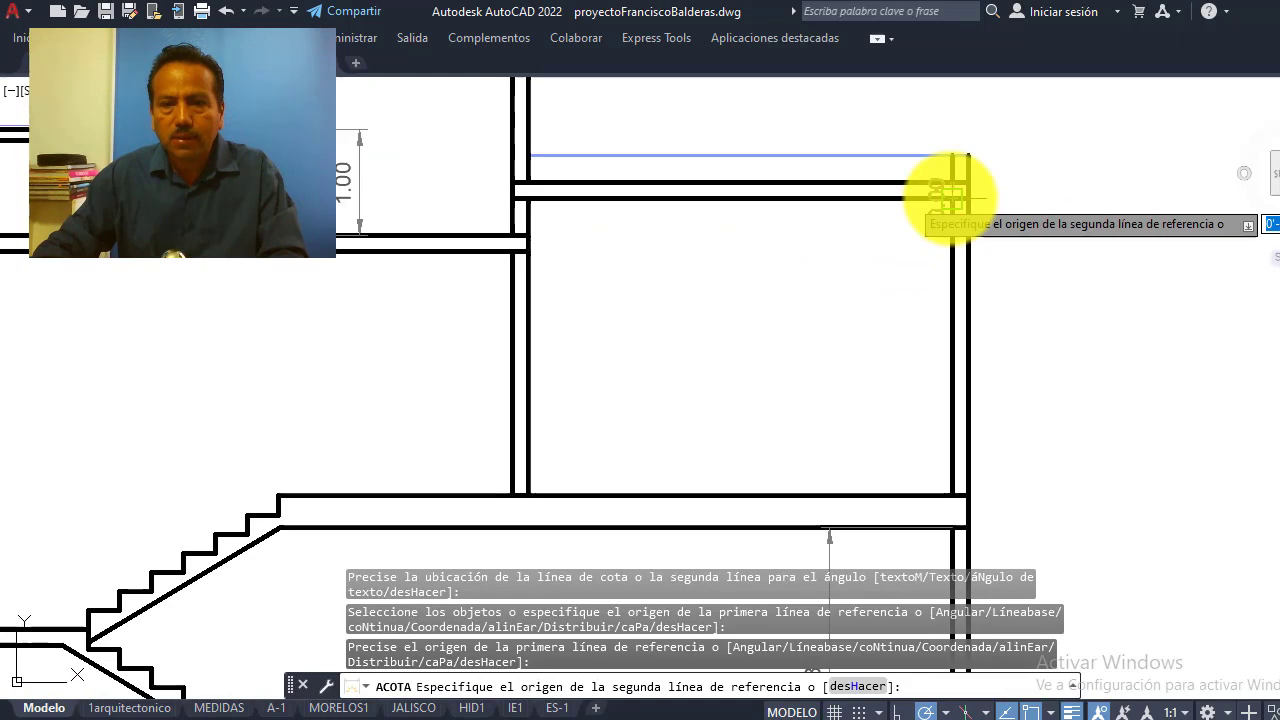
left_click(951, 494)
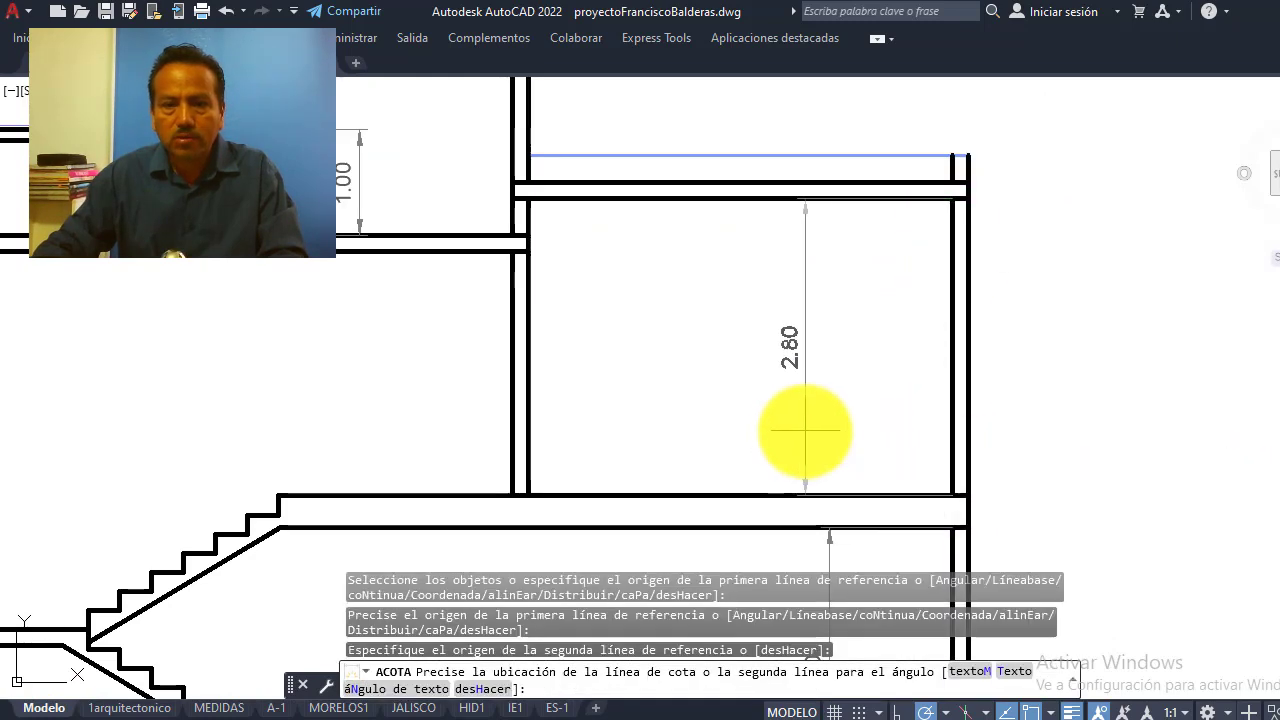
left_click(805, 432)
scroll(766, 400, "down", 3)
scroll(786, 366, "up", 2)
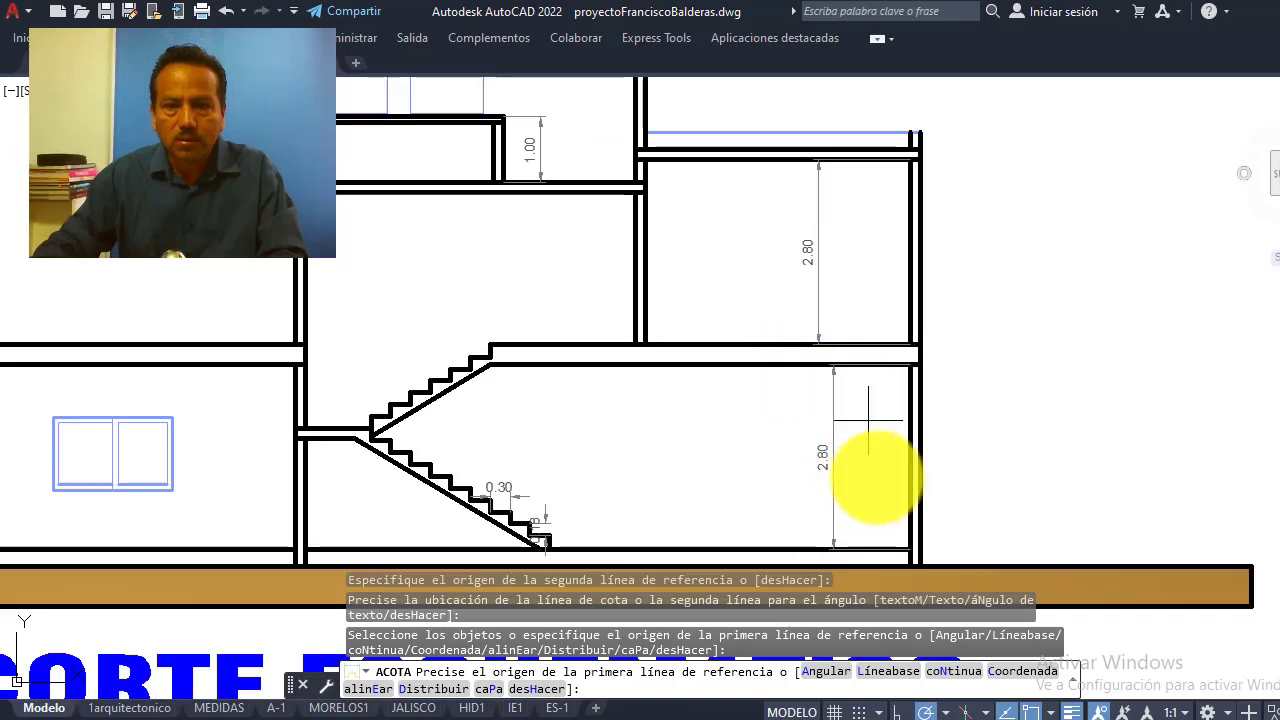
left_click(813, 246)
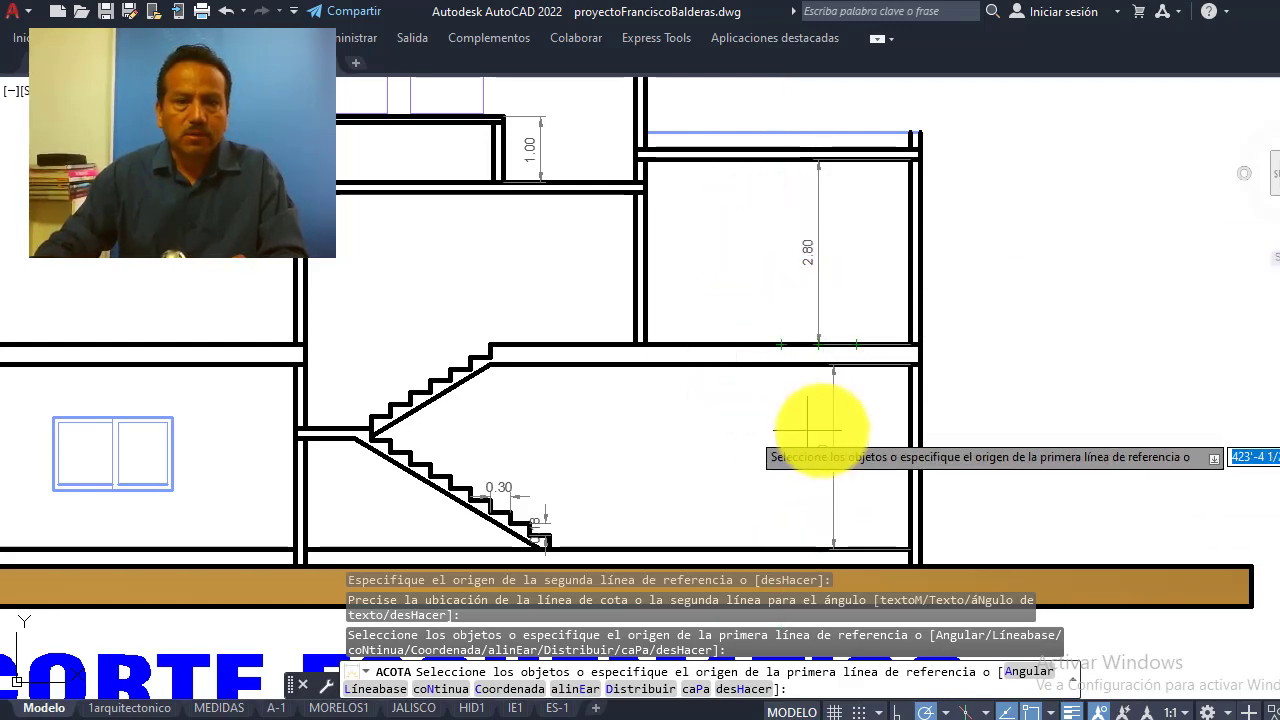
scroll(807, 430, "down", 5)
scroll(635, 388, "down", 3)
scroll(430, 495, "up", 2)
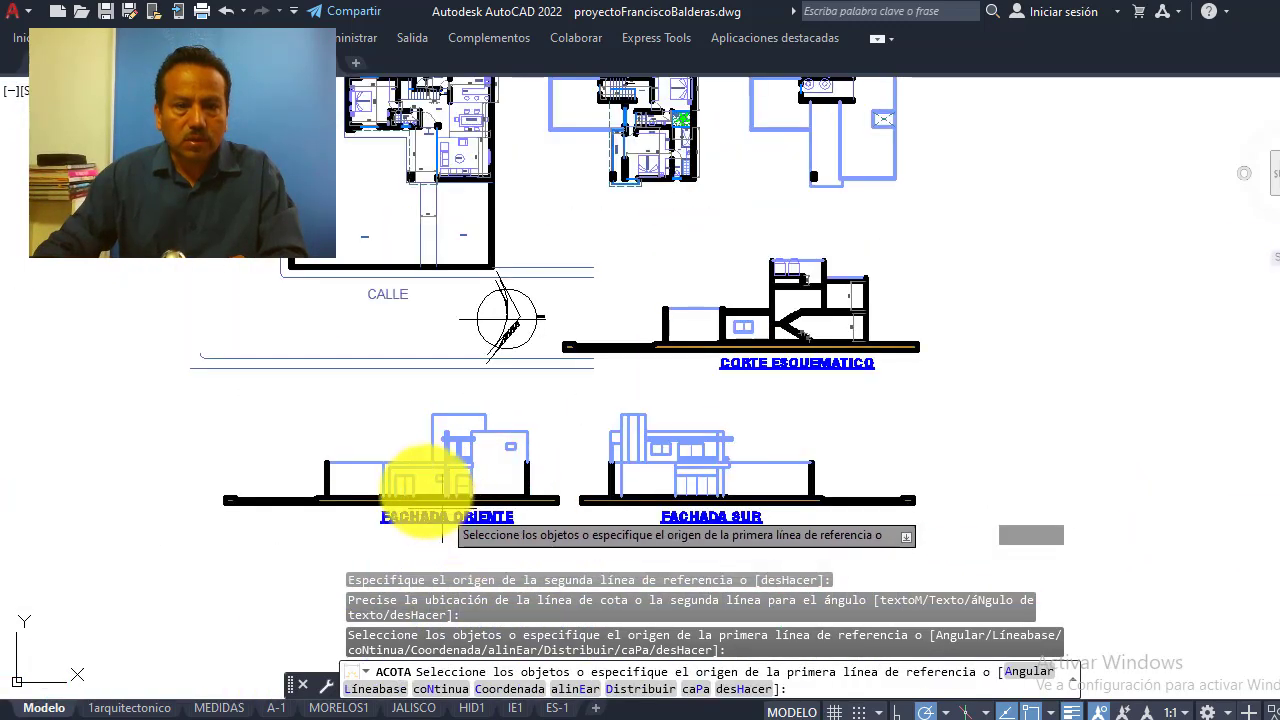
scroll(443, 522, "up", 5)
scroll(471, 455, "up", 2)
scroll(571, 445, "down", 5)
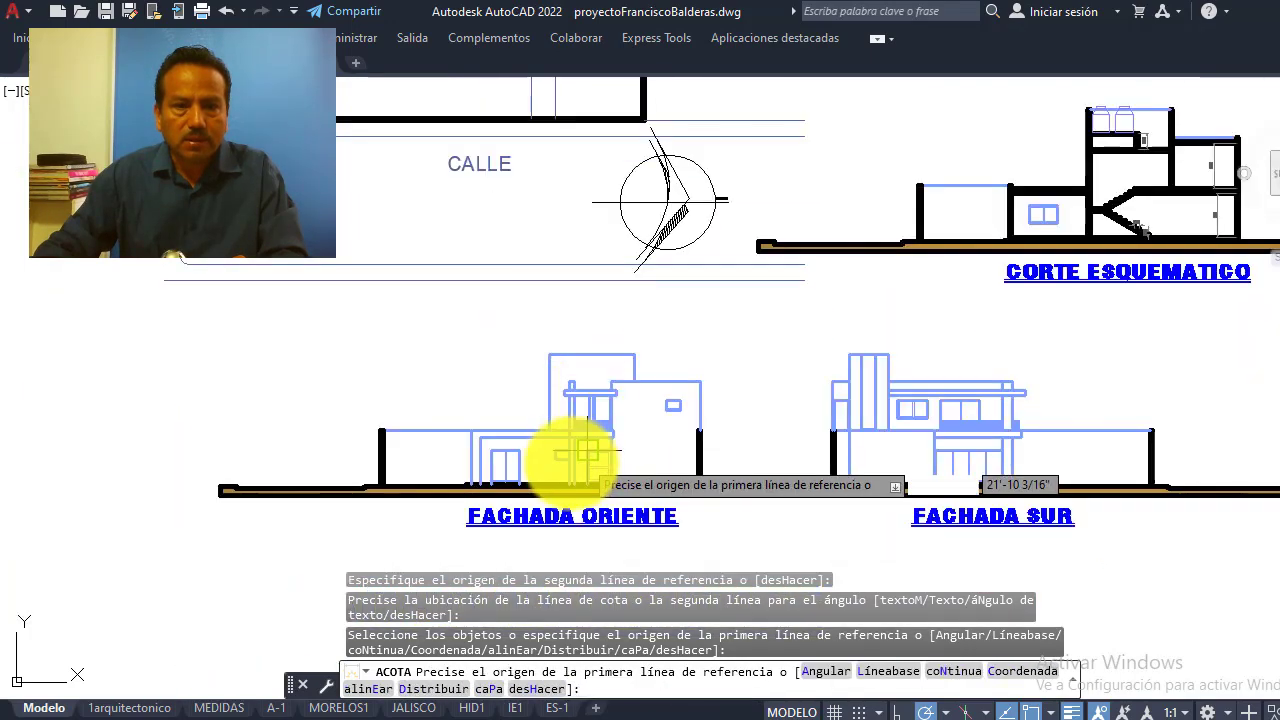
scroll(572, 440, "down", 4)
scroll(543, 220, "up", 3)
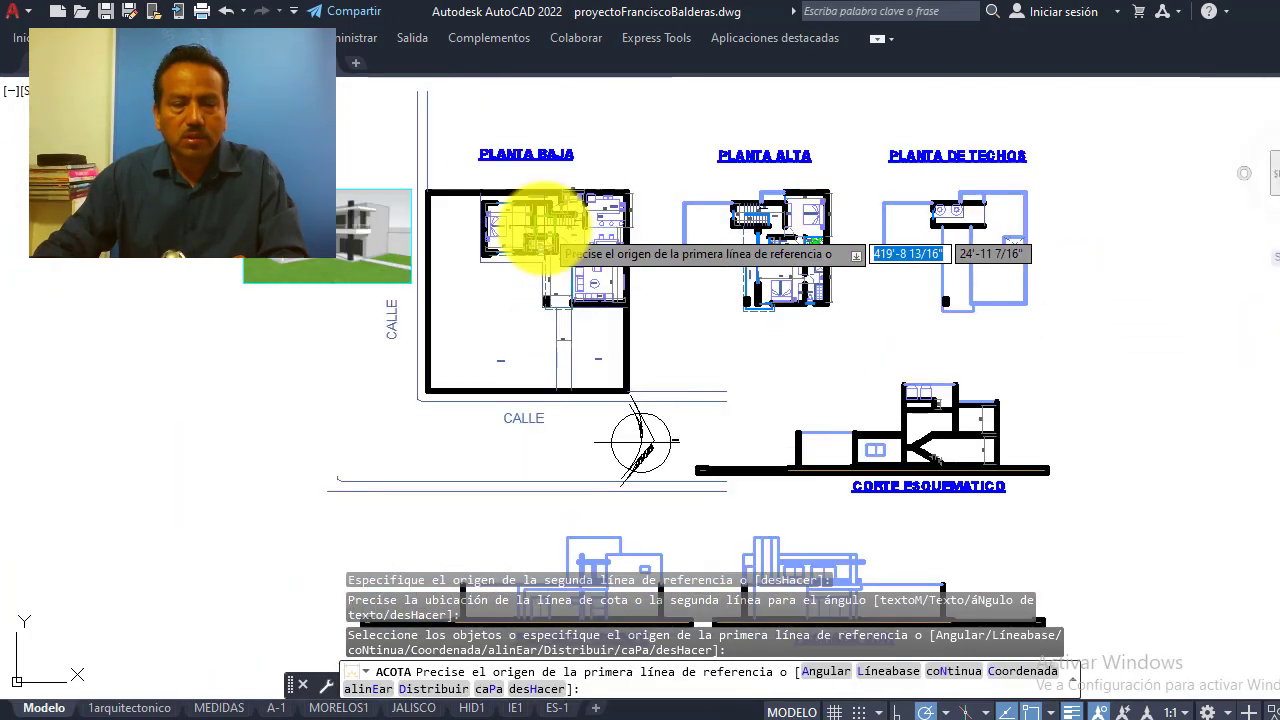
scroll(545, 250, "up", 4)
scroll(520, 365, "down", 4)
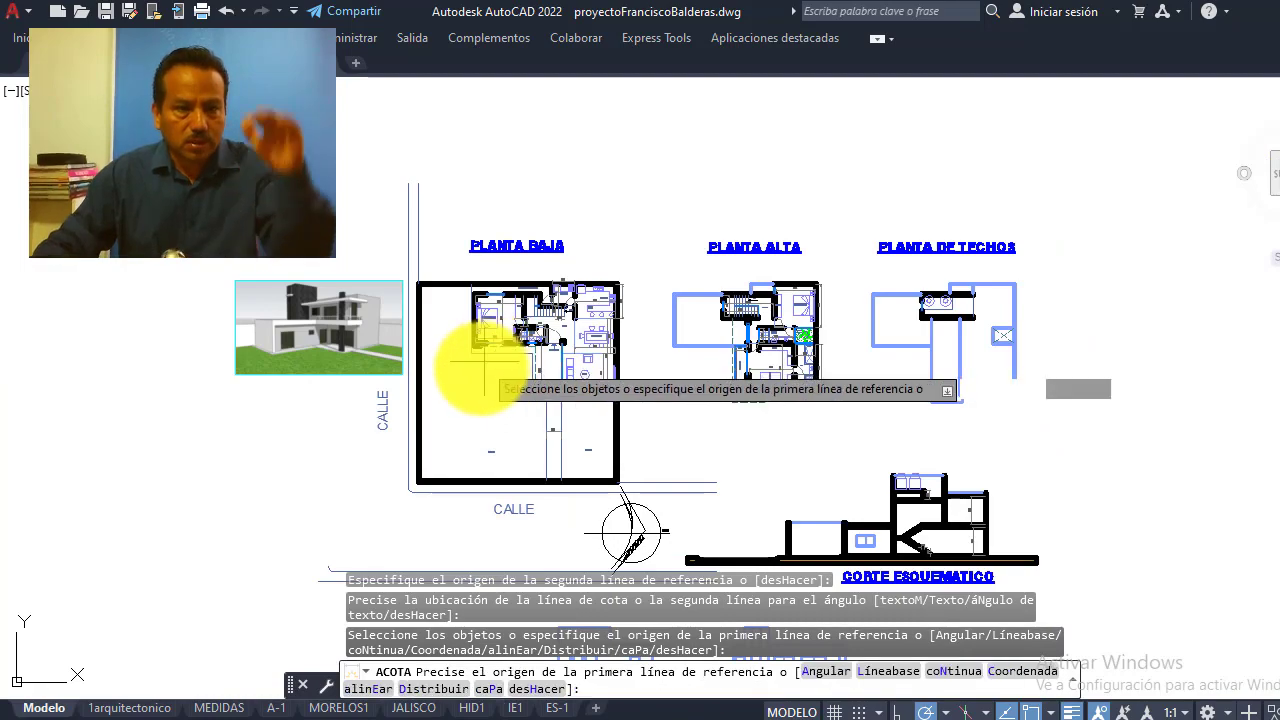
scroll(290, 328, "up", 4)
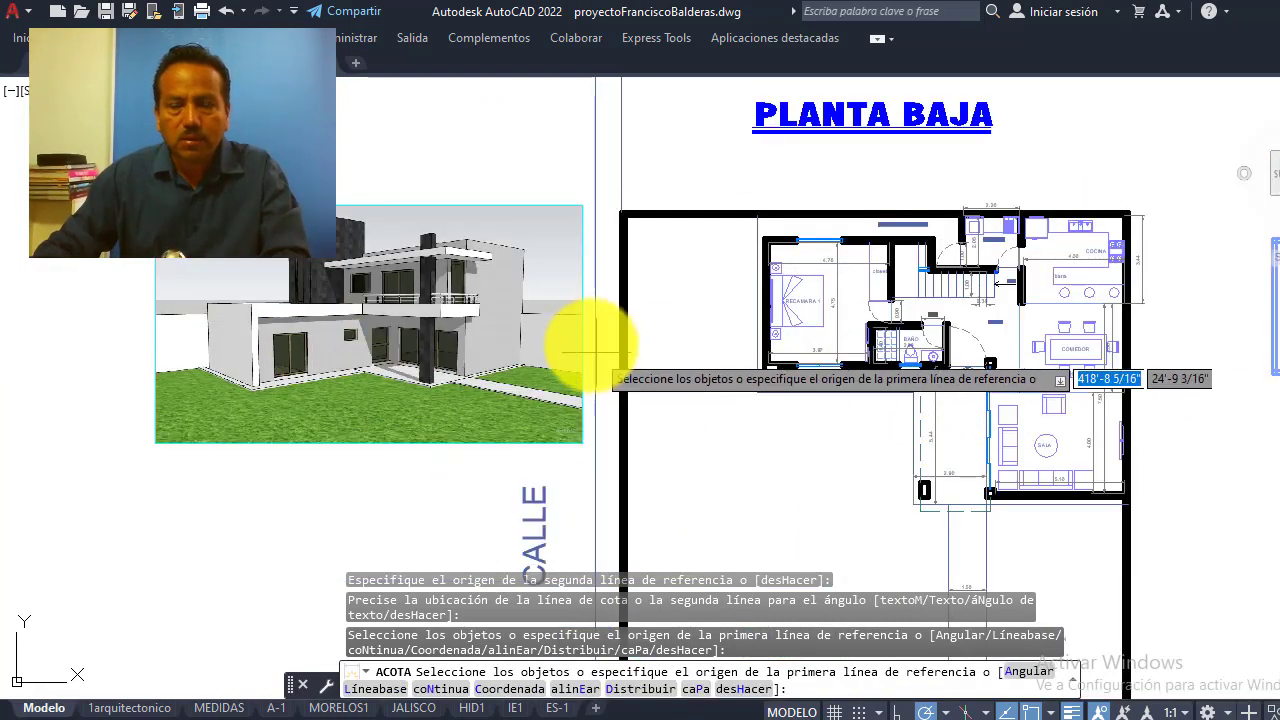
scroll(630, 380, "down", 2)
scroll(630, 385, "down", 4)
scroll(590, 350, "up", 2)
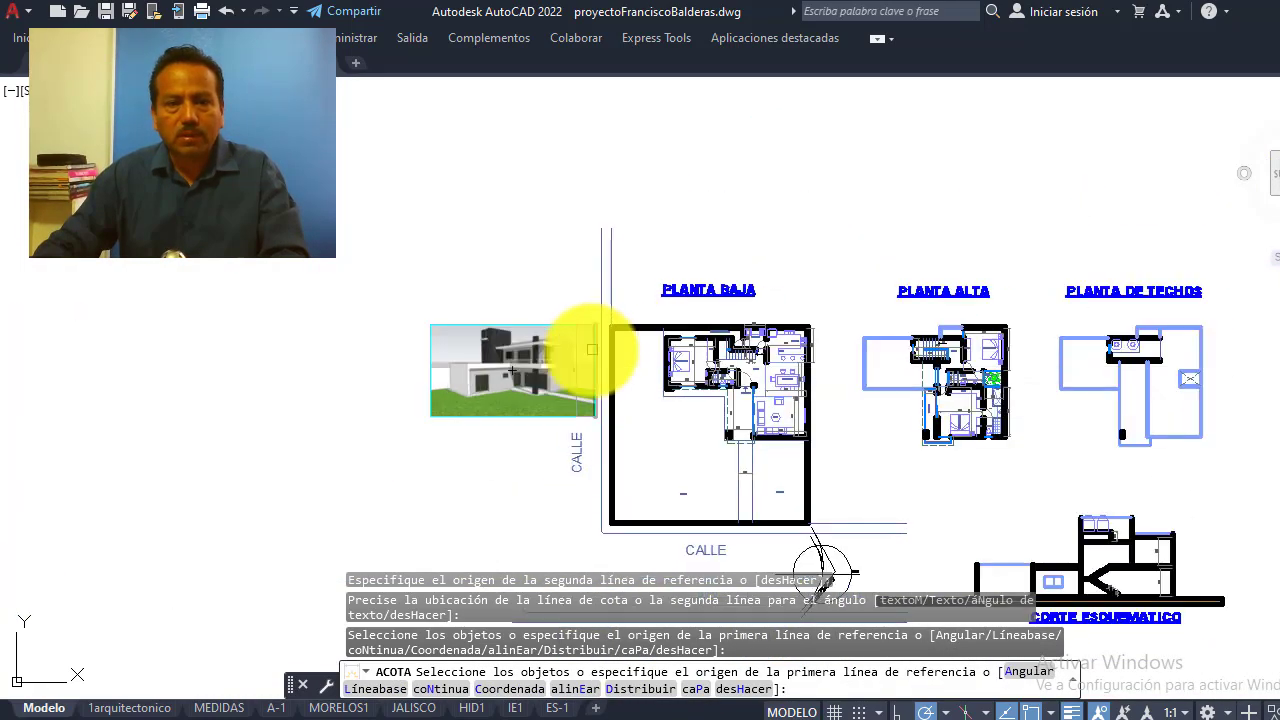
scroll(650, 455, "up", 4)
scroll(600, 450, "down", 2)
scroll(630, 480, "down", 2)
scroll(652, 510, "up", 4)
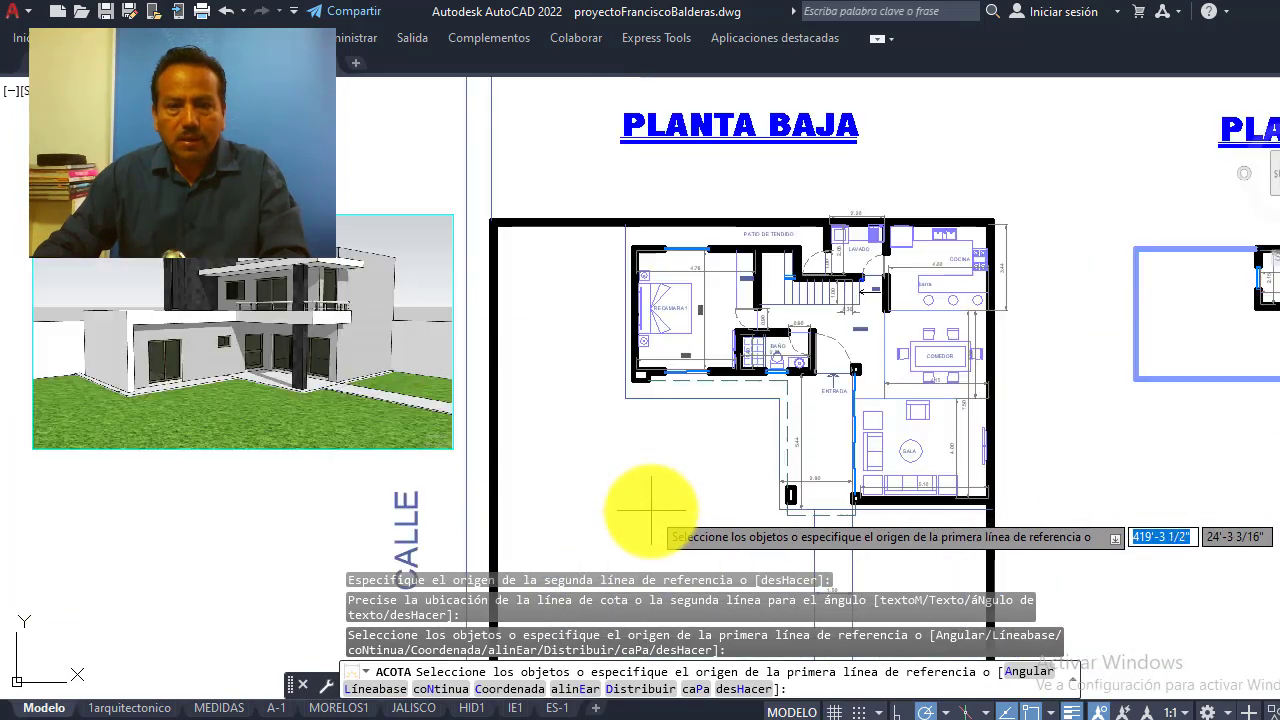
scroll(600, 470, "down", 4)
scroll(595, 456, "up", 2)
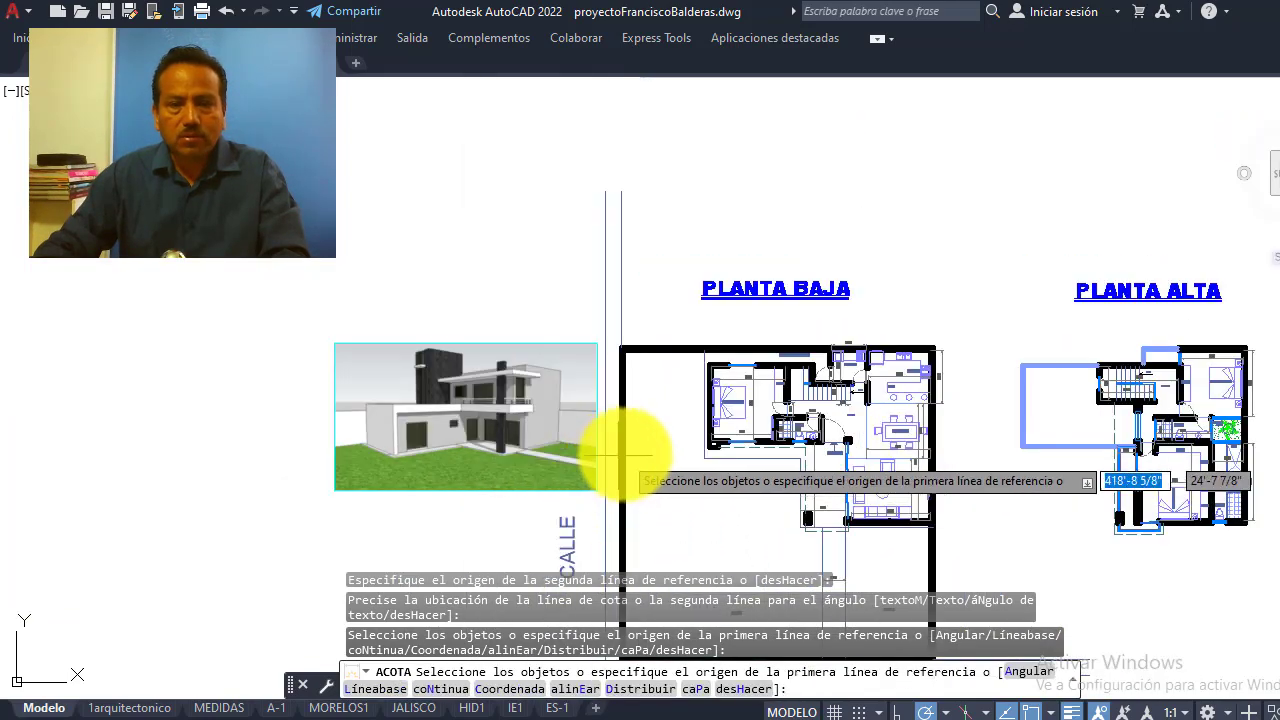
scroll(625, 460, "up", 2)
scroll(630, 462, "down", 2)
scroll(620, 450, "up", 3)
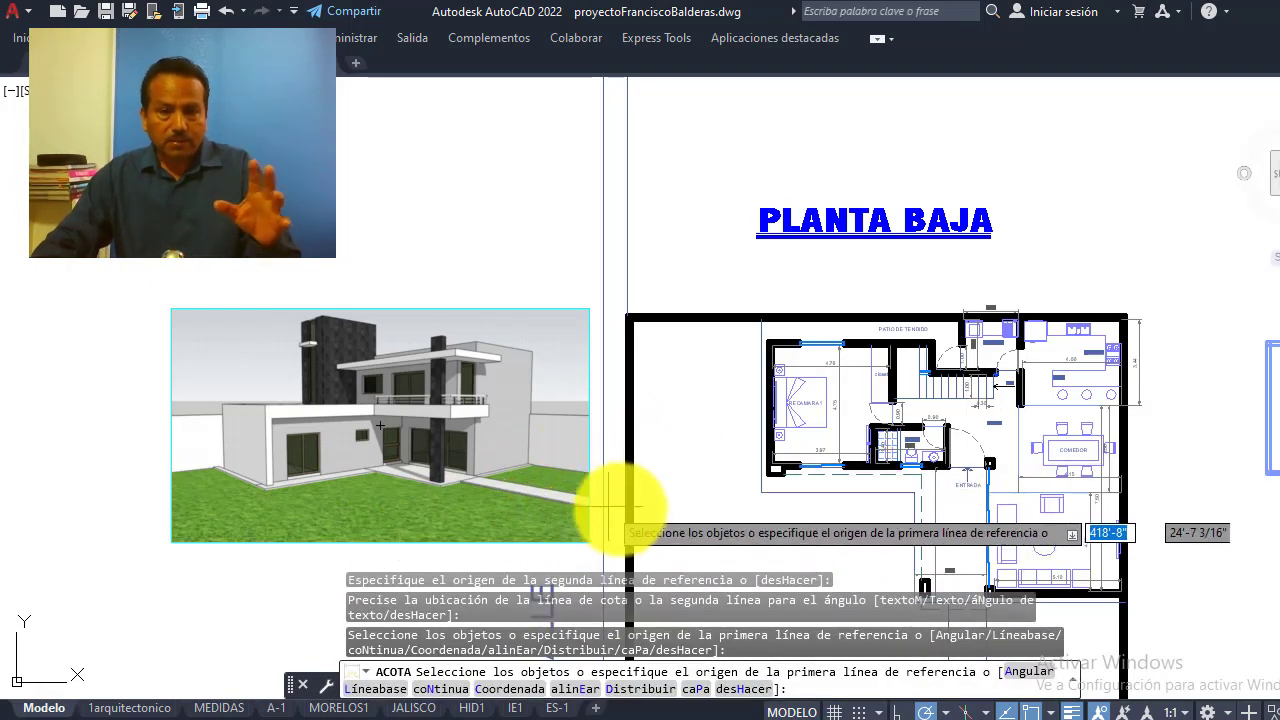
scroll(300, 486, "up", 3)
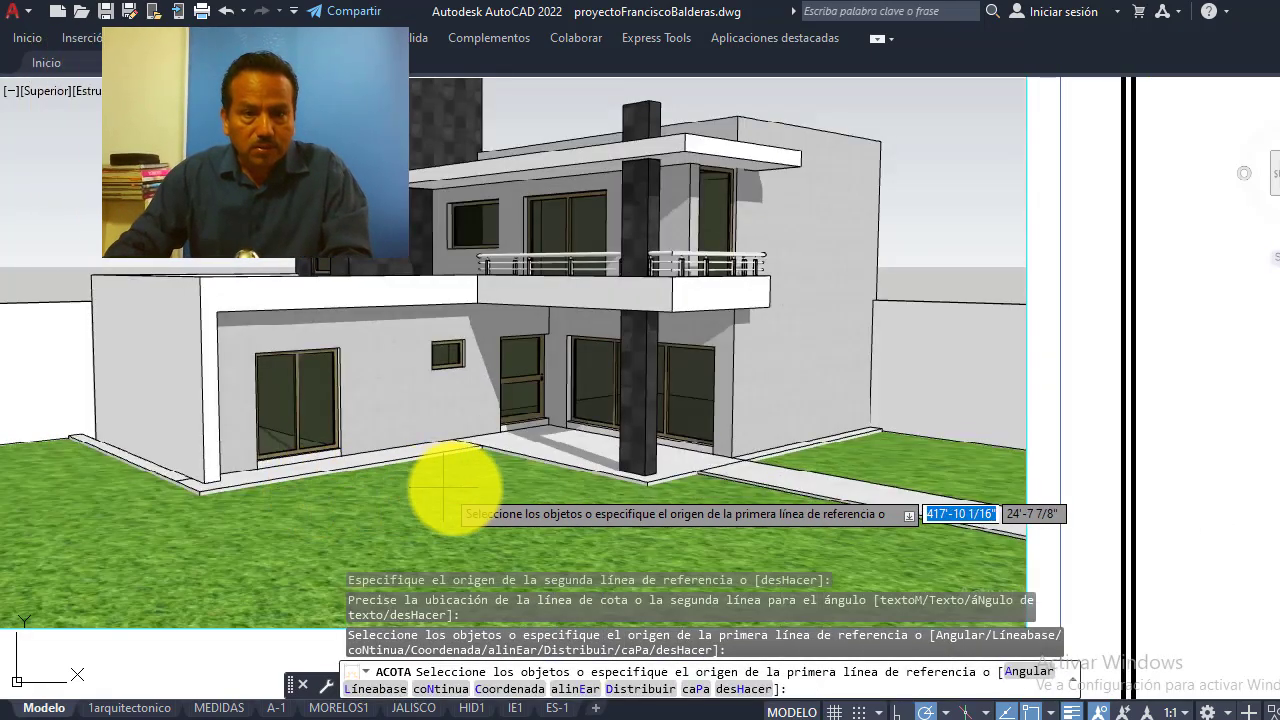
scroll(460, 487, "down", 3)
scroll(463, 485, "up", 3)
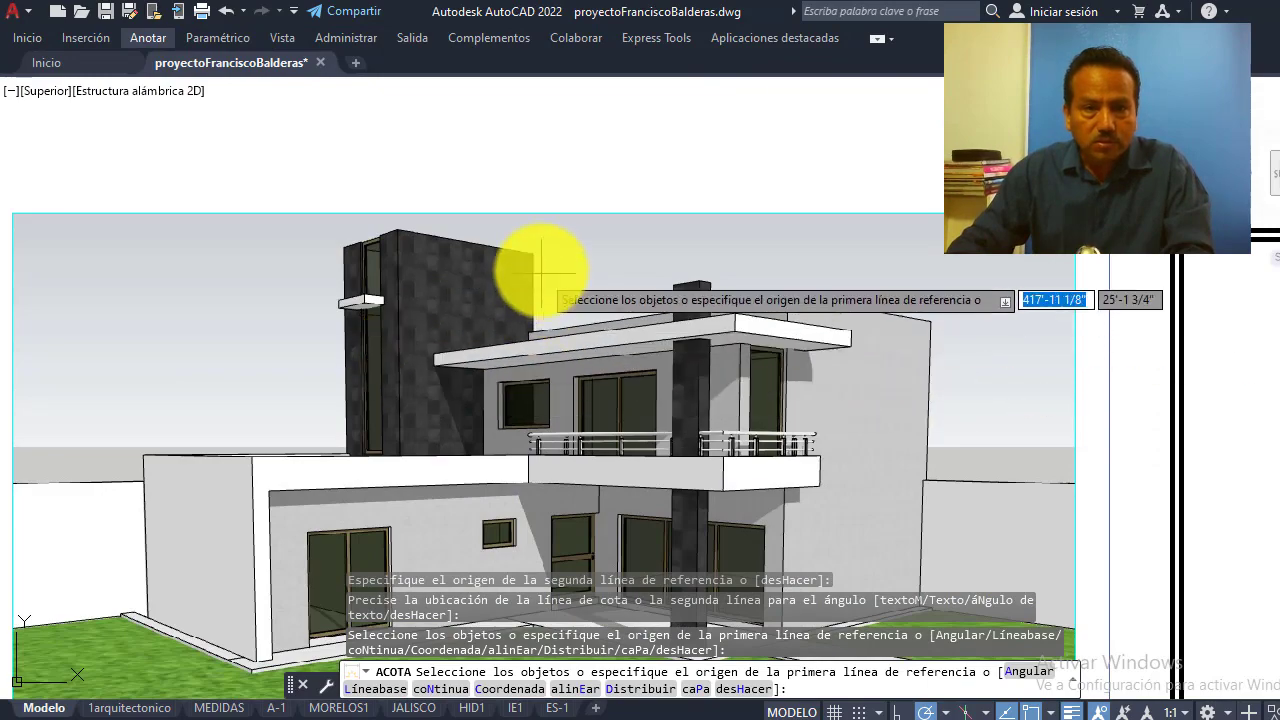
scroll(540, 355, "down", 3)
scroll(540, 355, "up", 4)
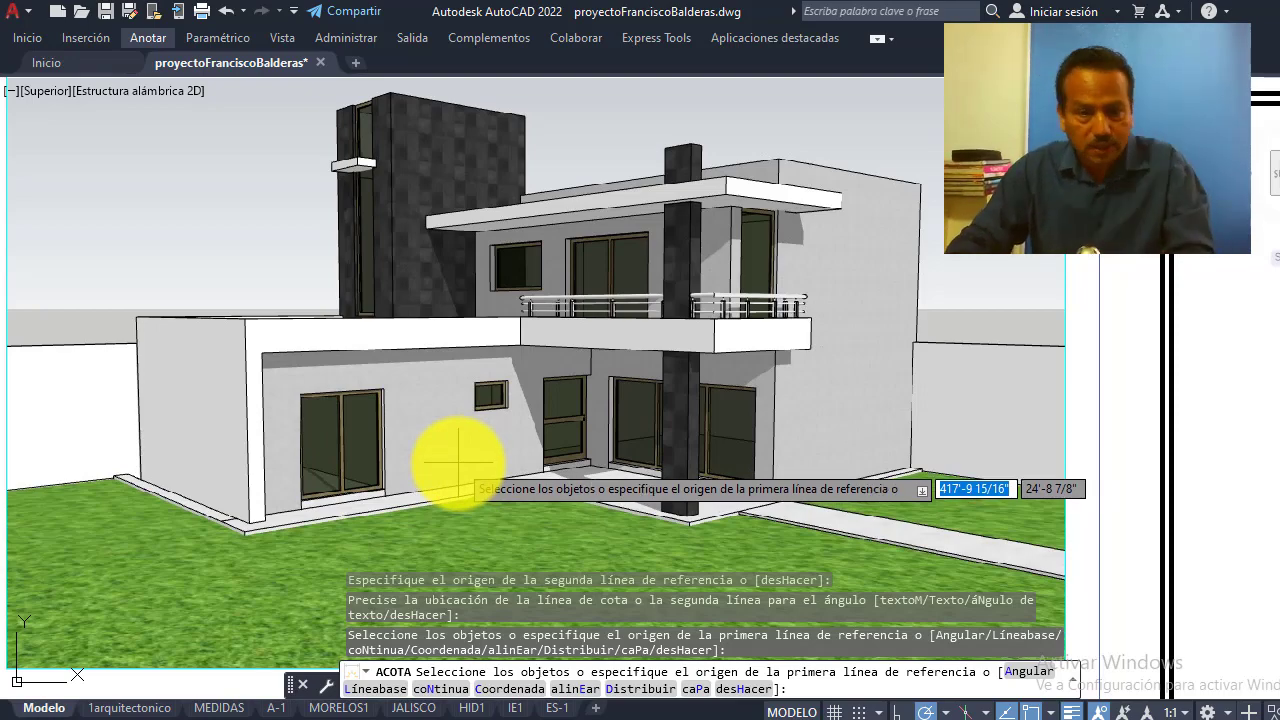
scroll(440, 459, "down", 5)
scroll(571, 429, "down", 2)
scroll(585, 465, "up", 2)
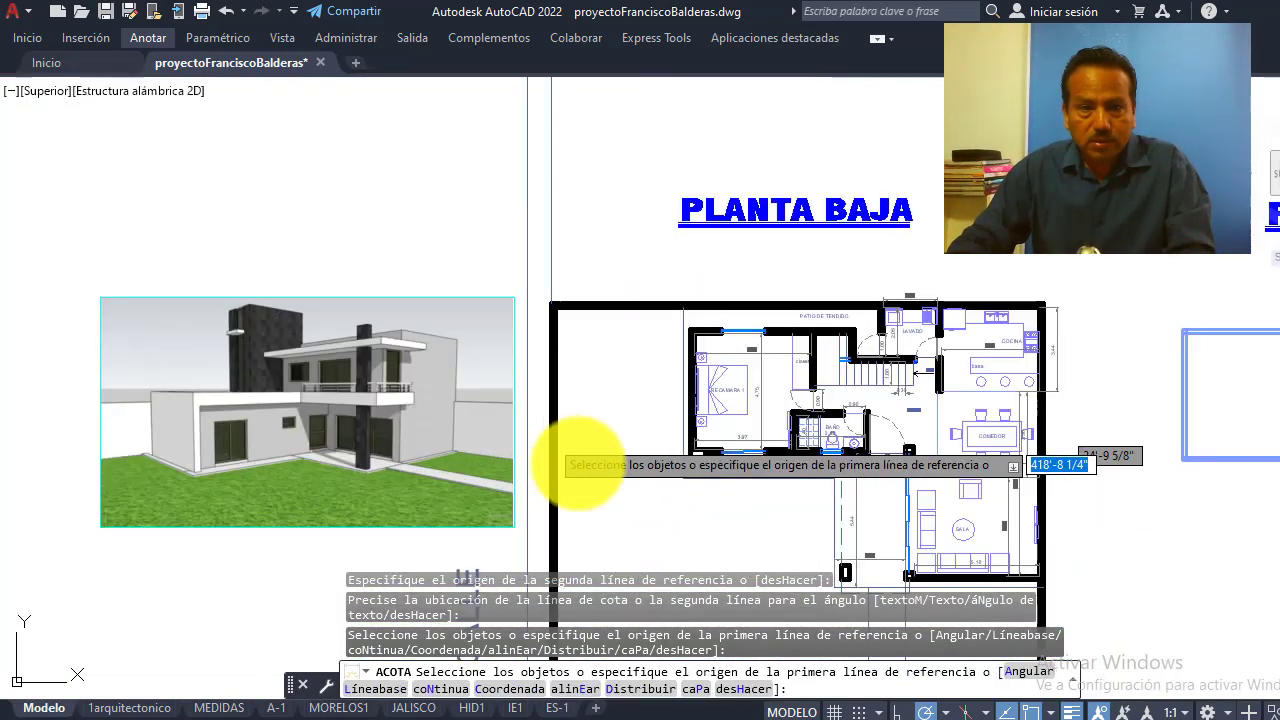